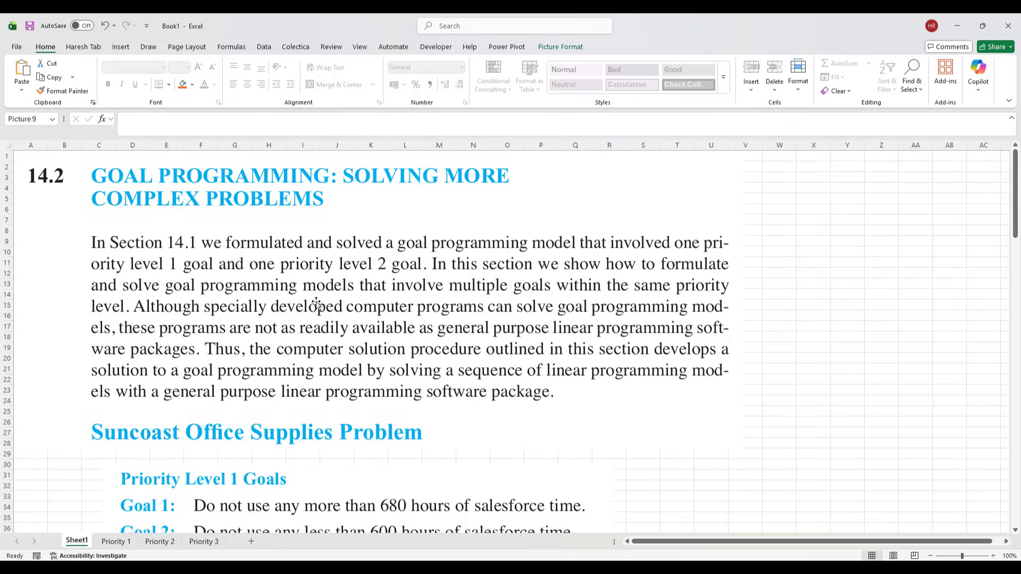
Step: Read the Suncoast Office Supplies introduction, its three priority levels of goals and the definitions of E and N on Sheet1
scroll(317, 302, down, 3)
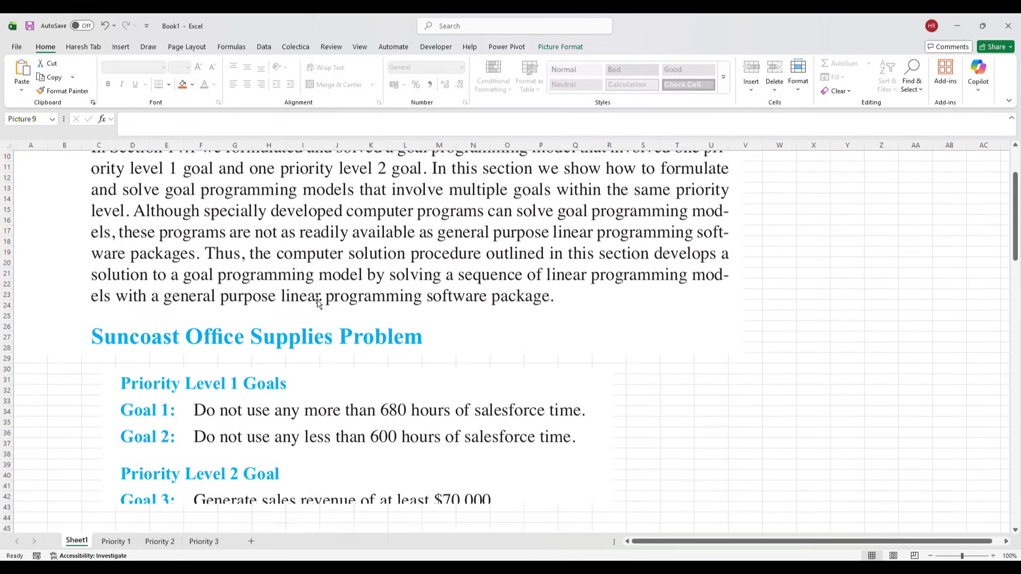
scroll(318, 302, down, 5)
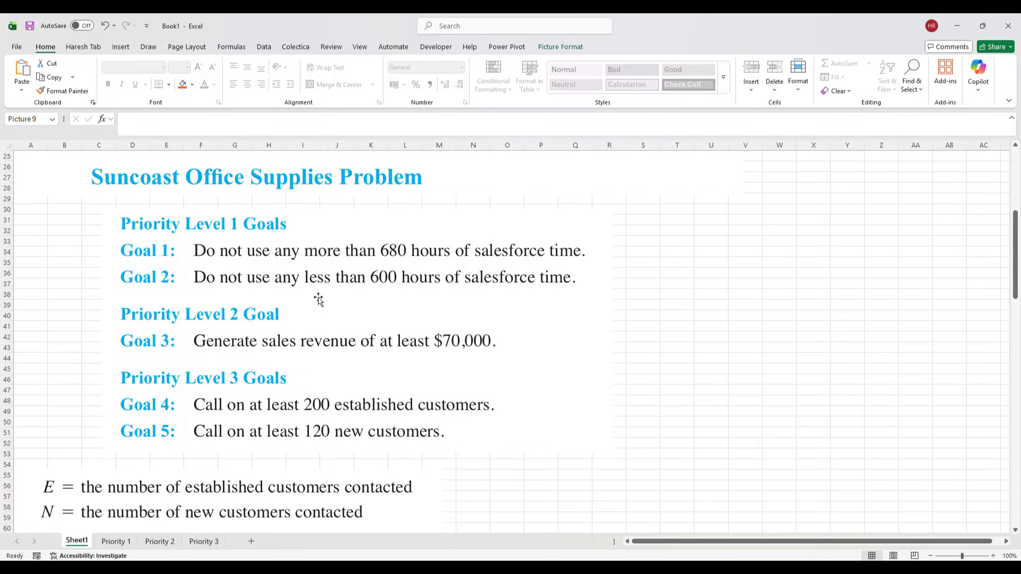
scroll(326, 285, down, 6)
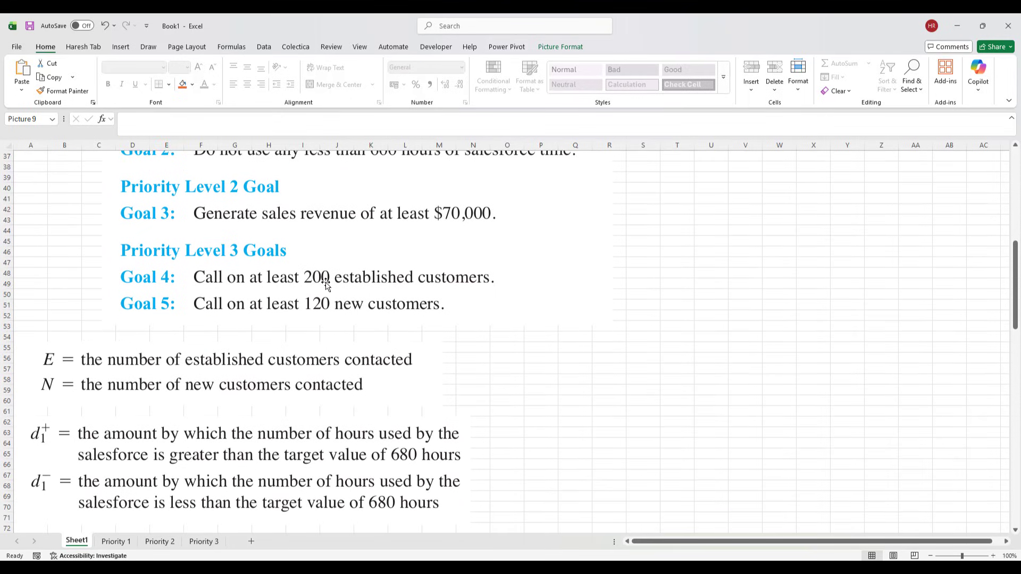
scroll(326, 286, down, 2)
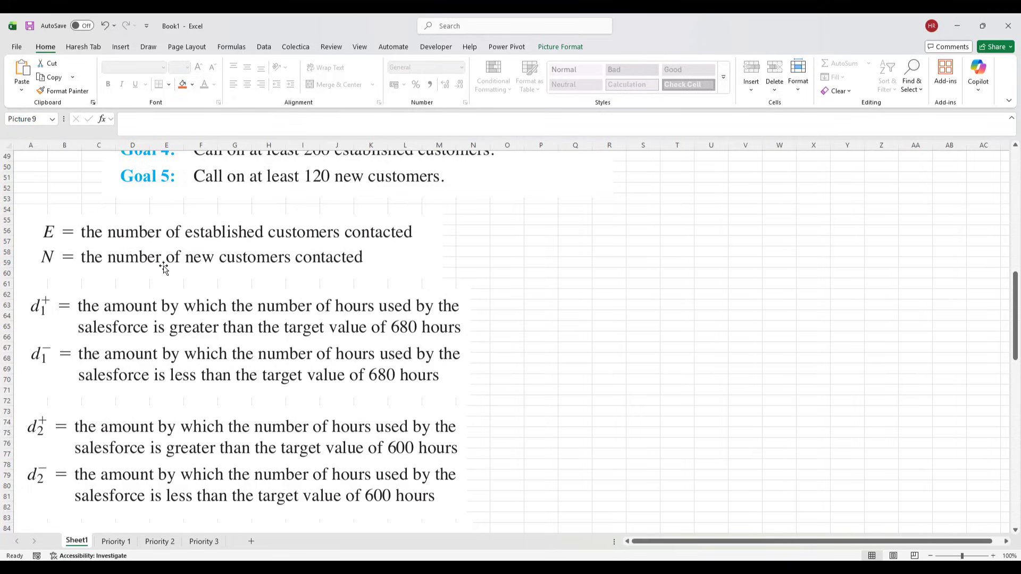
scroll(349, 279, down, 1)
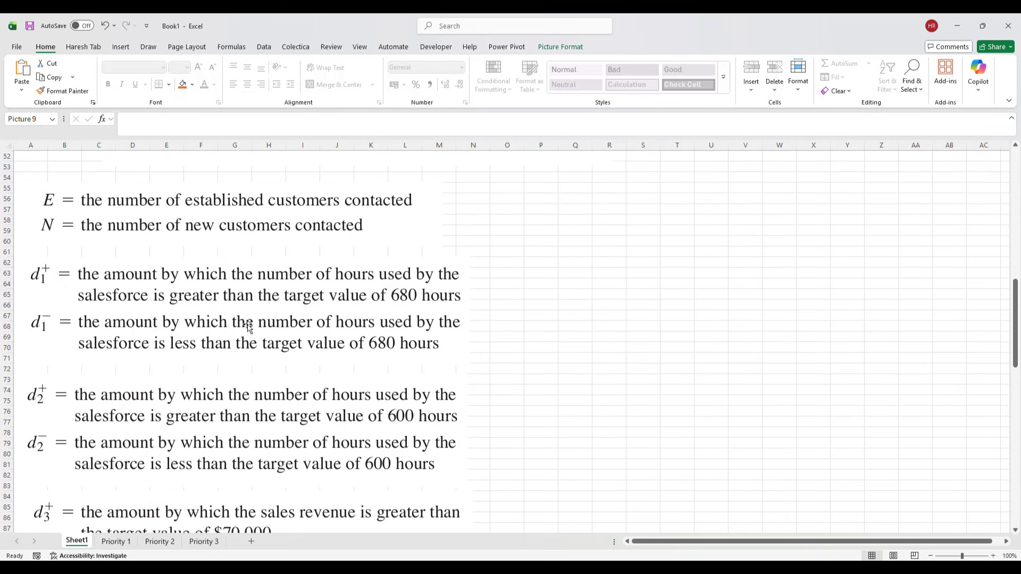
scroll(248, 327, up, 7)
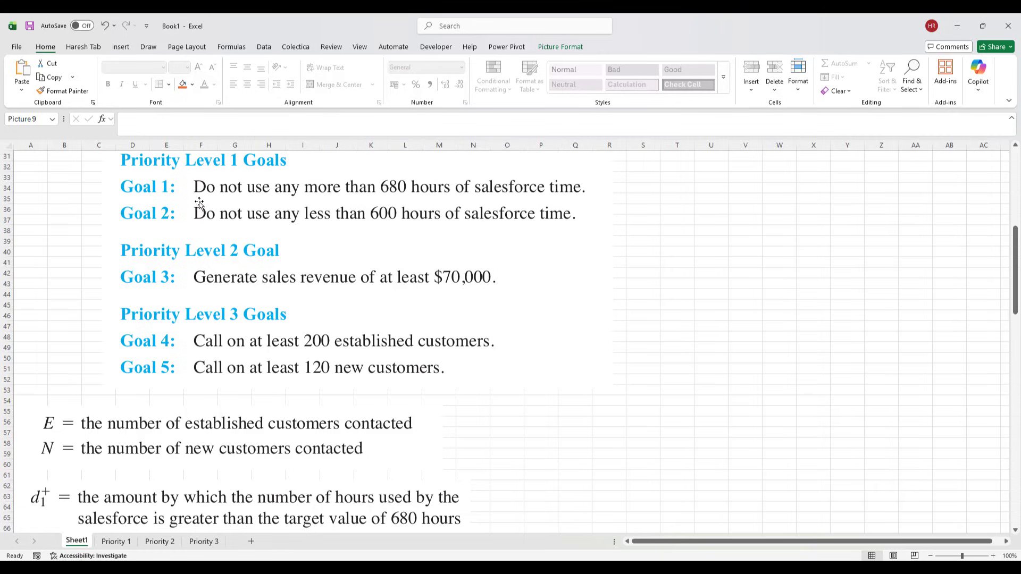
scroll(348, 298, down, 5)
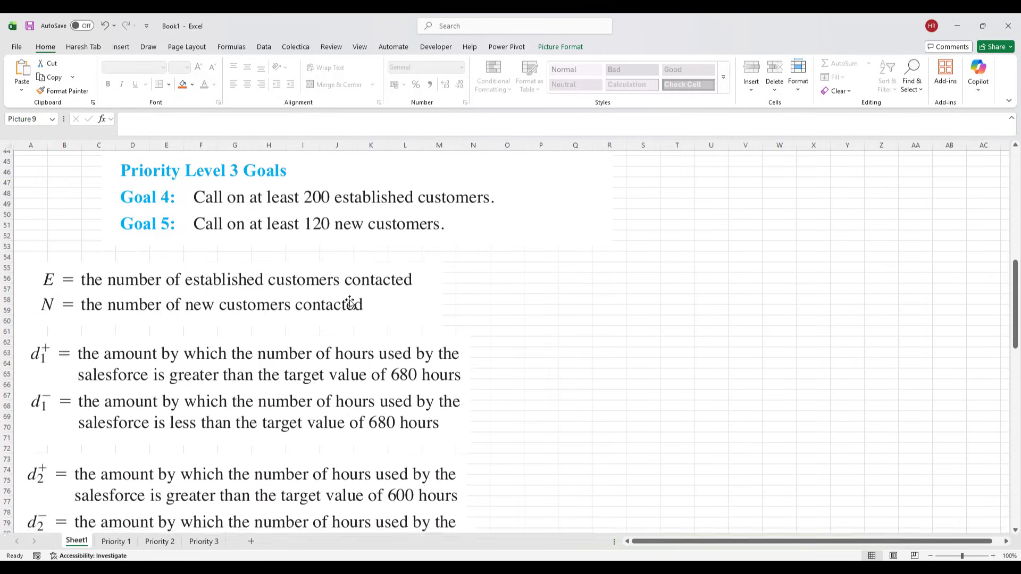
scroll(350, 302, down, 4)
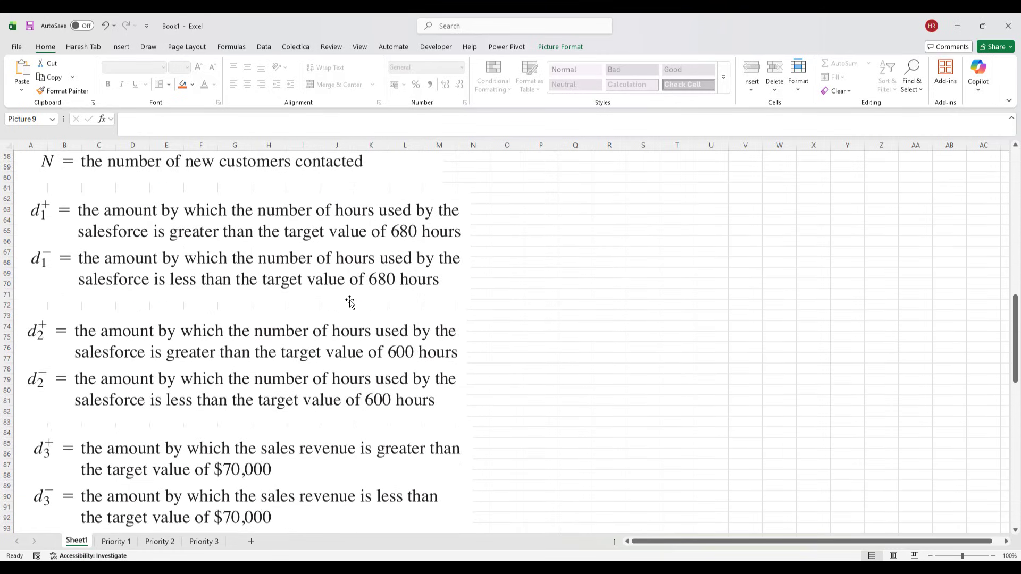
scroll(621, 359, up, 11)
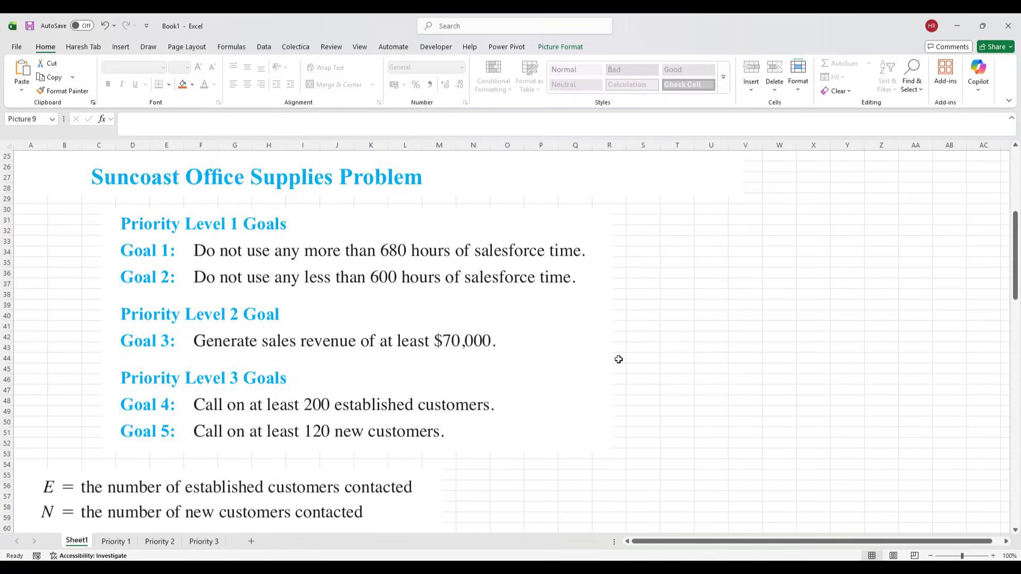
Step: Read the definitions of the deviation variables d1 to d5 and the complete goal programming model below them
scroll(395, 351, down, 5)
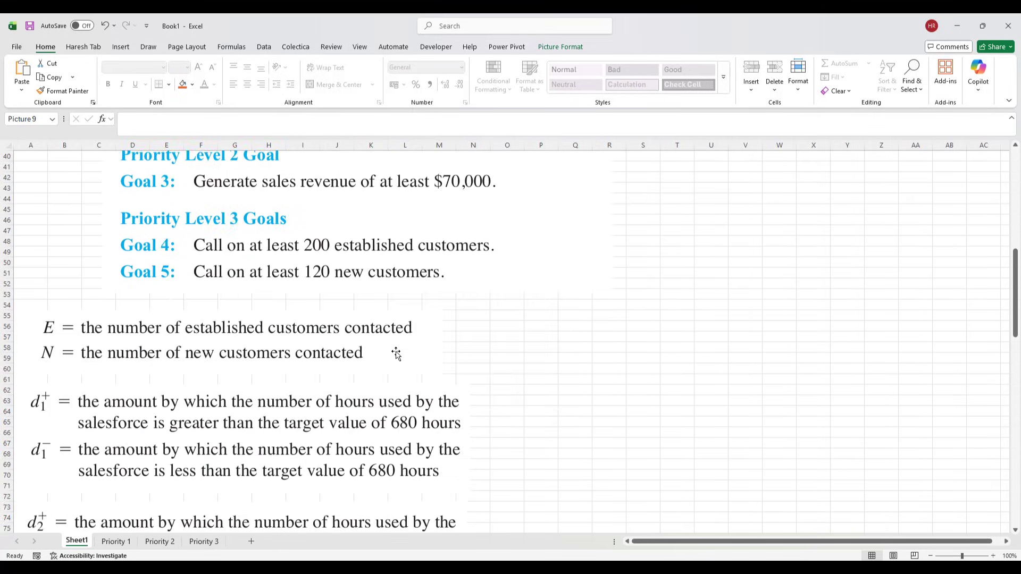
scroll(396, 354, down, 8)
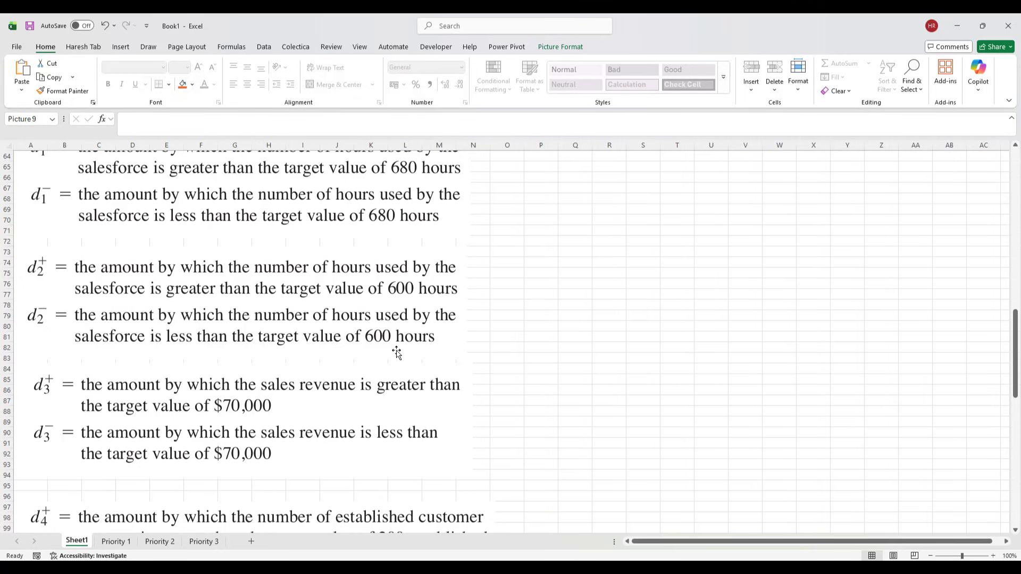
scroll(396, 354, down, 3)
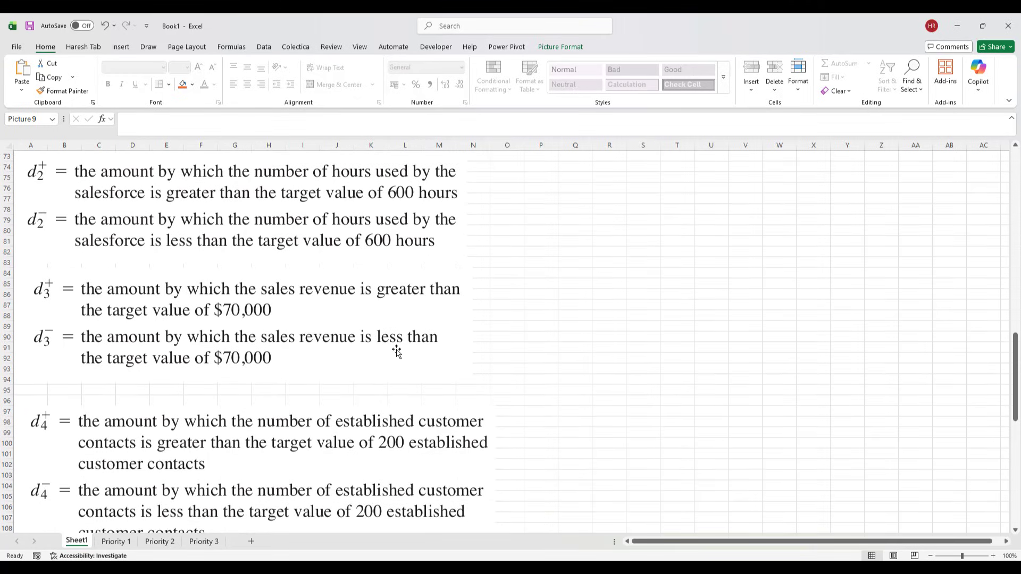
scroll(396, 351, down, 3)
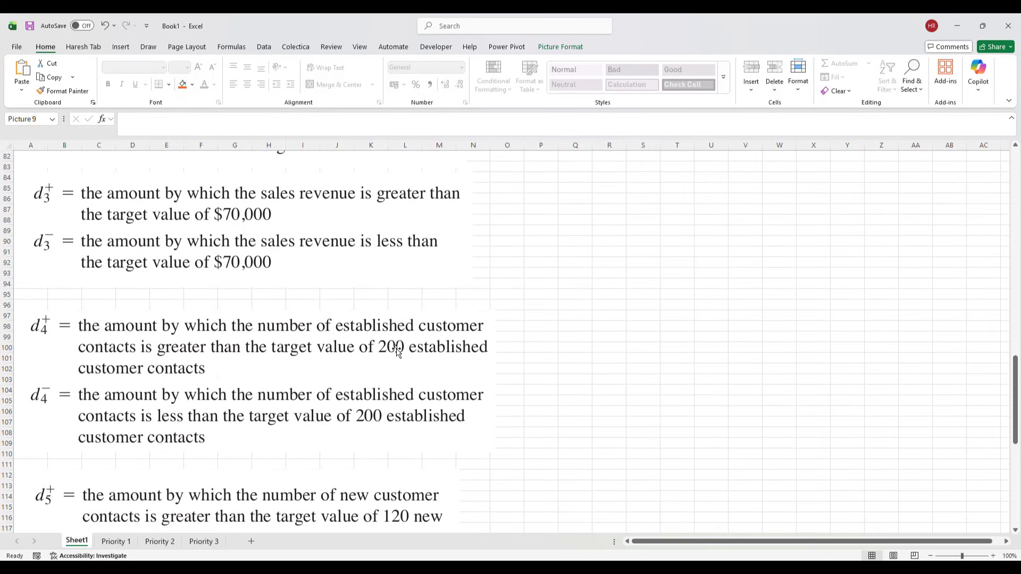
scroll(398, 352, down, 2)
scroll(585, 351, down, 2)
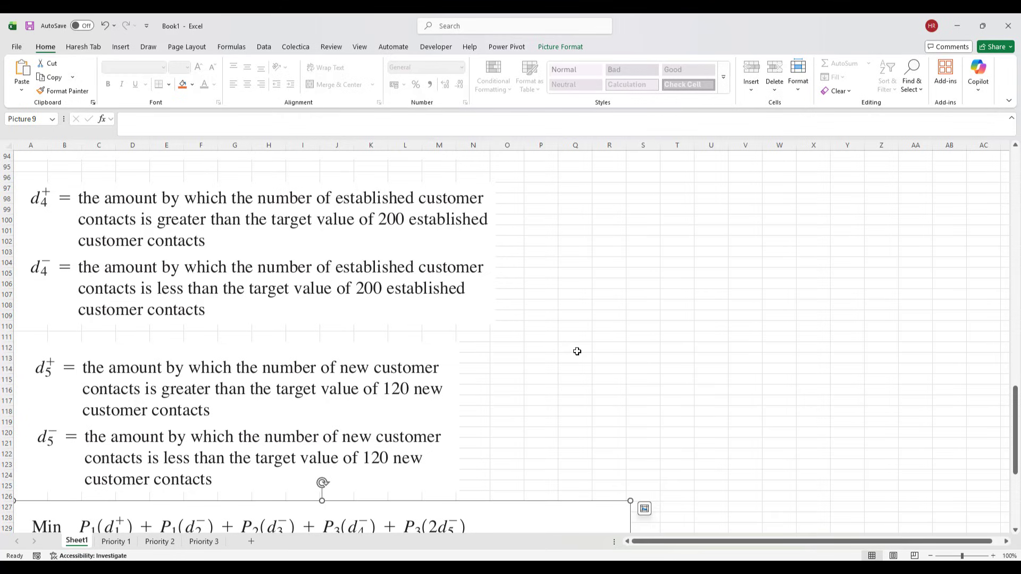
scroll(577, 352, down, 6)
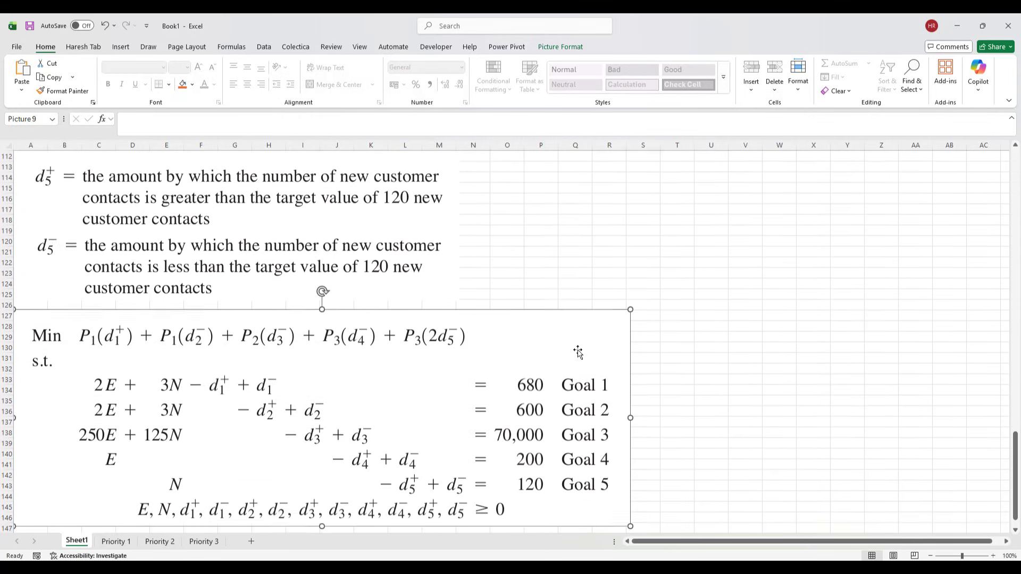
scroll(578, 352, down, 3)
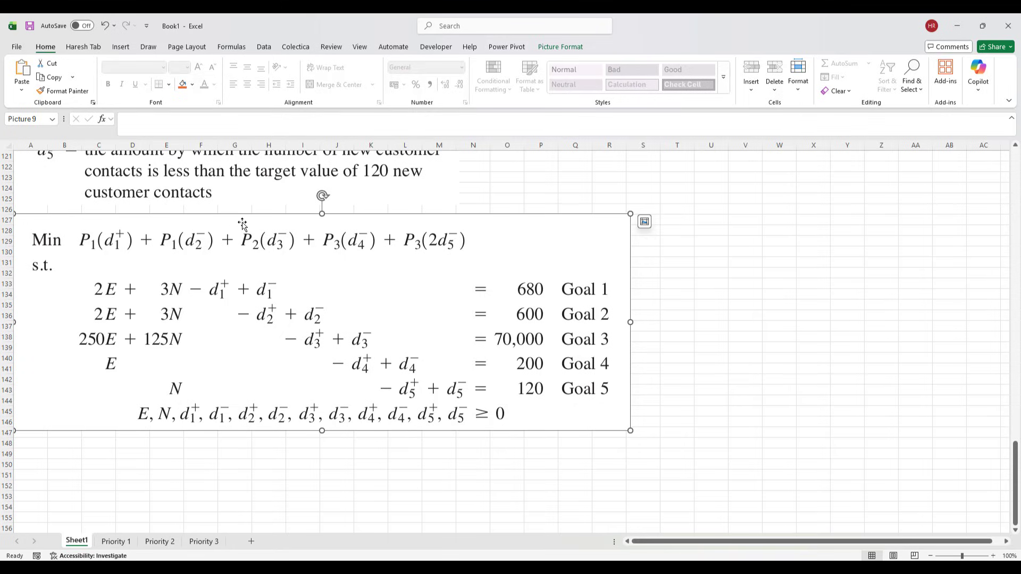
Step: Compare the model's objective and constraints with the listed priority goals and deviation variable definitions
scroll(242, 224, up, 1)
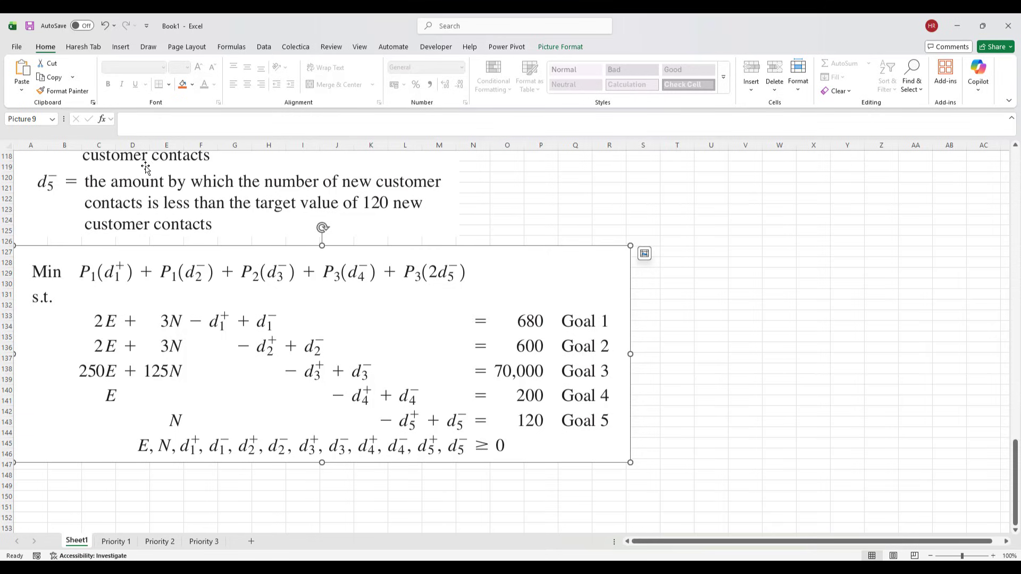
scroll(200, 229, up, 5)
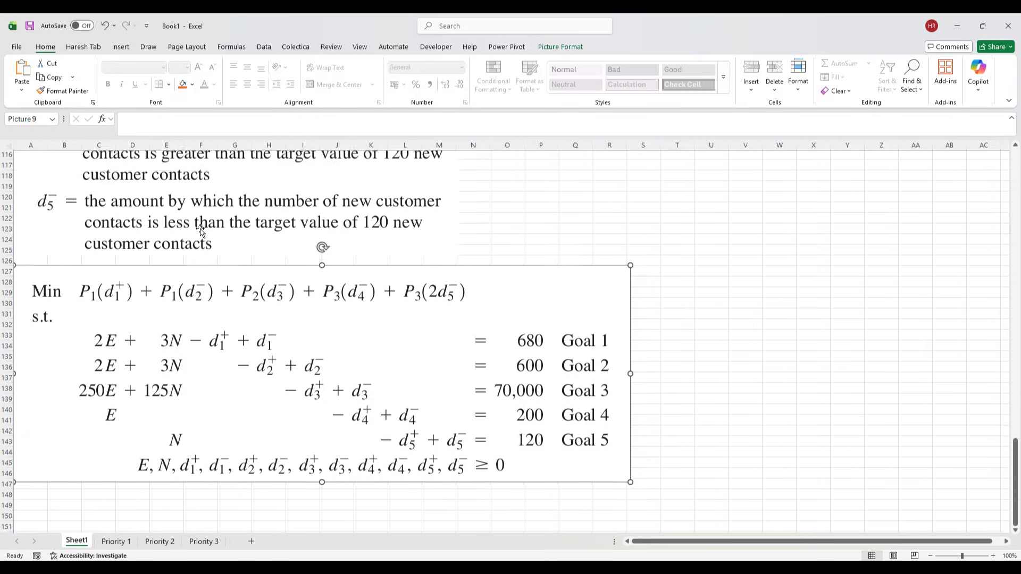
scroll(200, 230, up, 18)
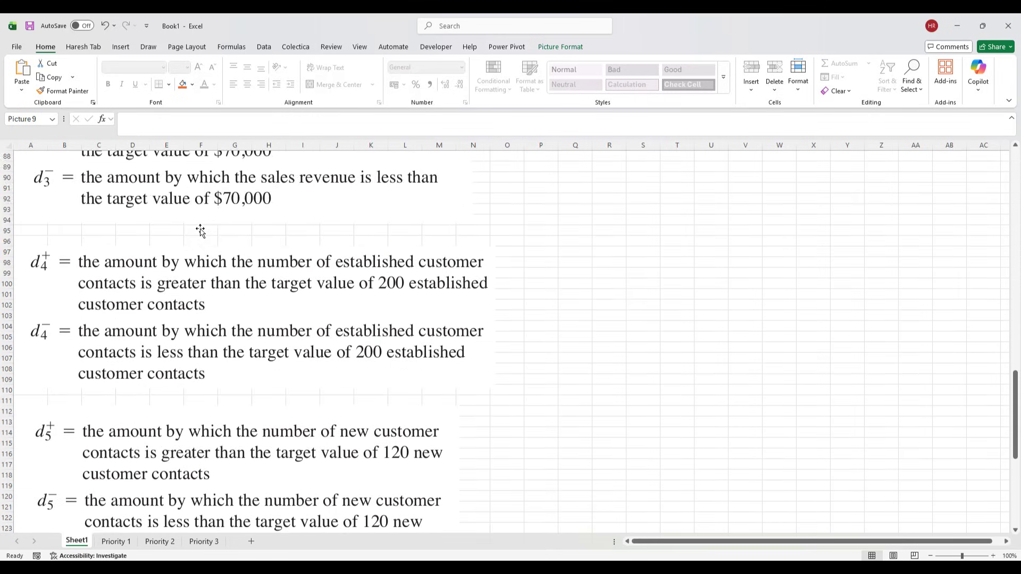
scroll(197, 235, up, 3)
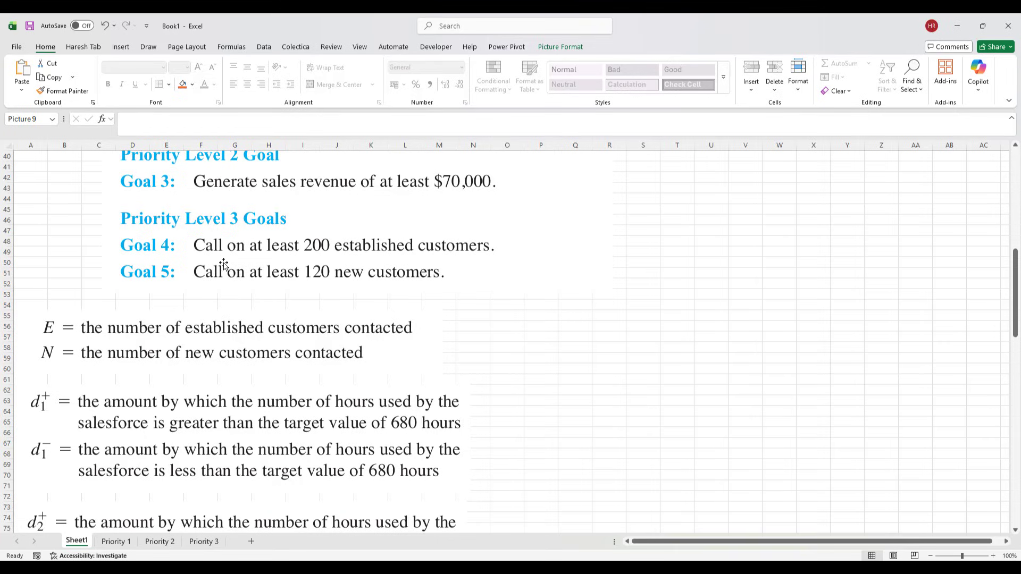
scroll(396, 312, down, 6)
scroll(396, 313, down, 19)
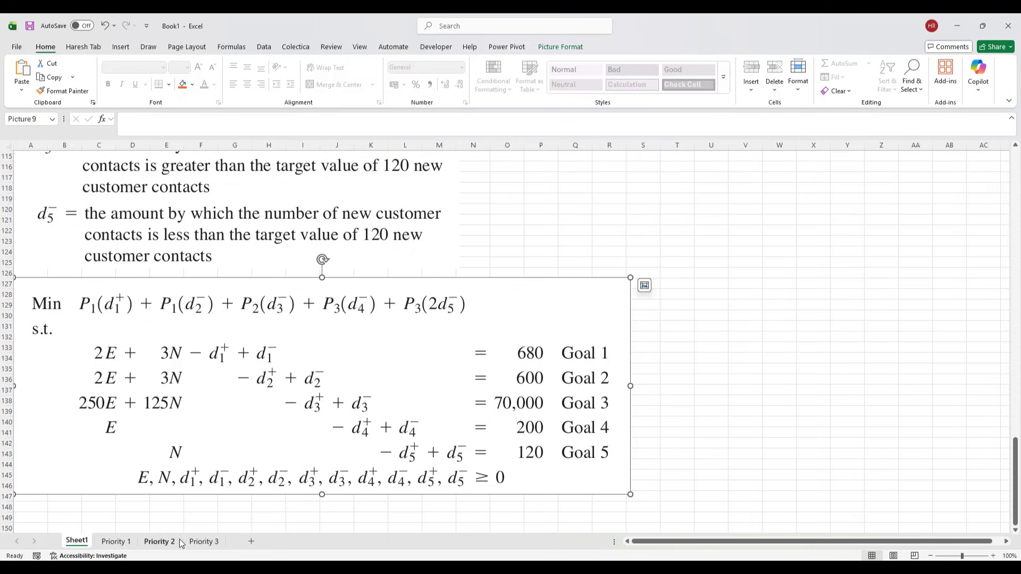
scroll(287, 354, down, 2)
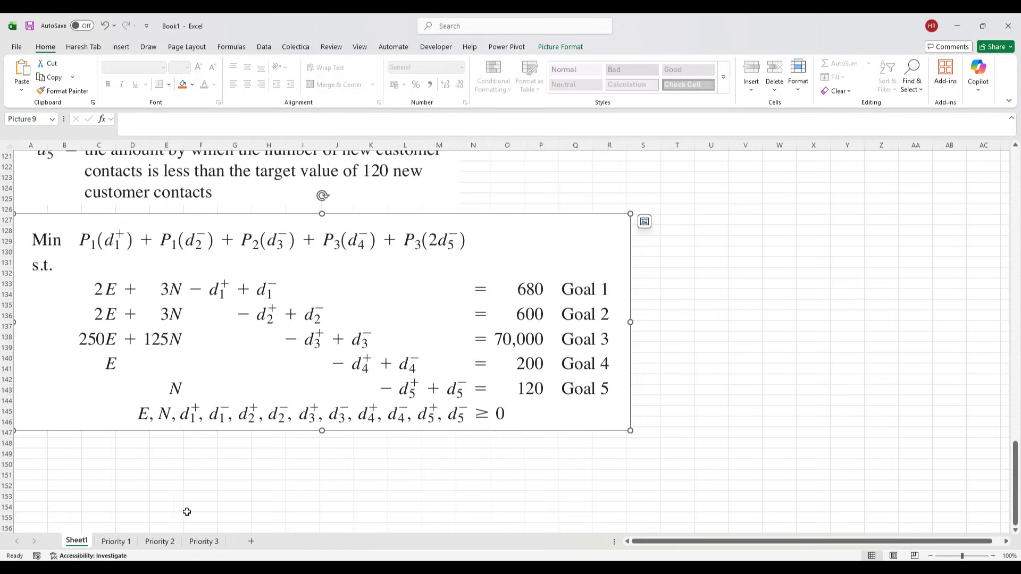
Step: Examine the decision and deviation variable headers in row 2 and the variable cells in row 3 of the Priority 1 sheet
click(116, 542)
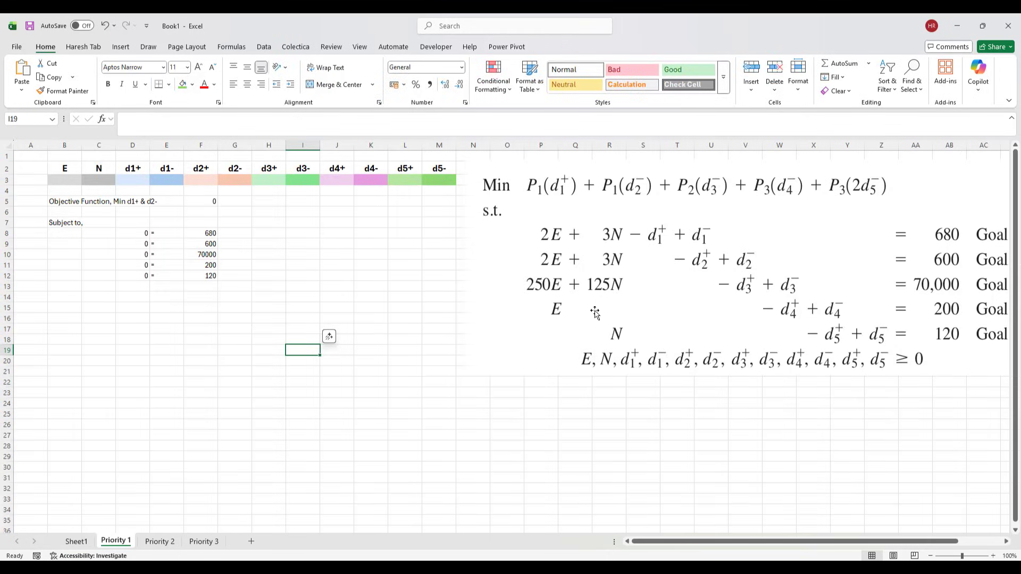
click(66, 168)
click(99, 168)
click(141, 169)
click(175, 167)
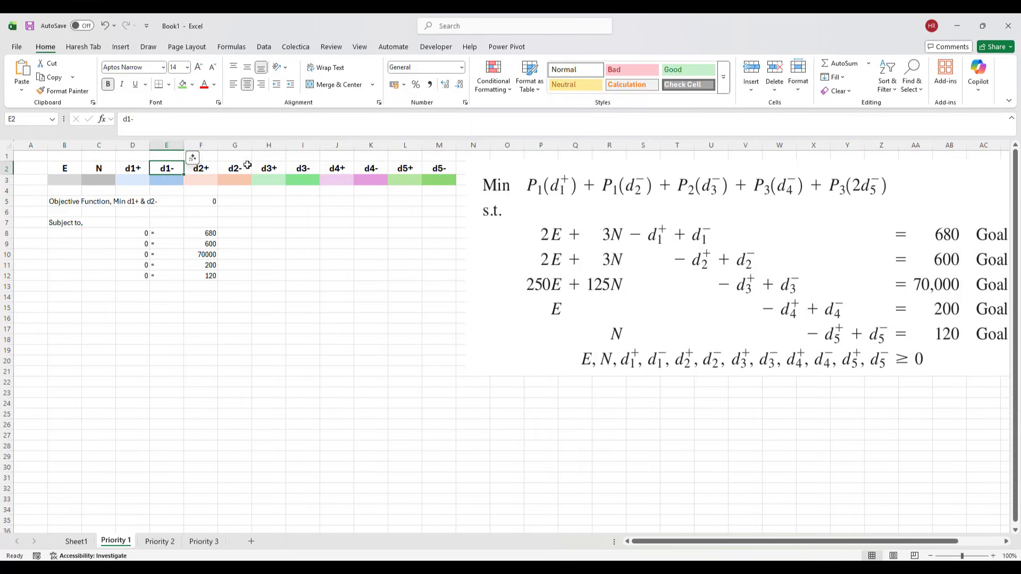
click(65, 168)
click(104, 168)
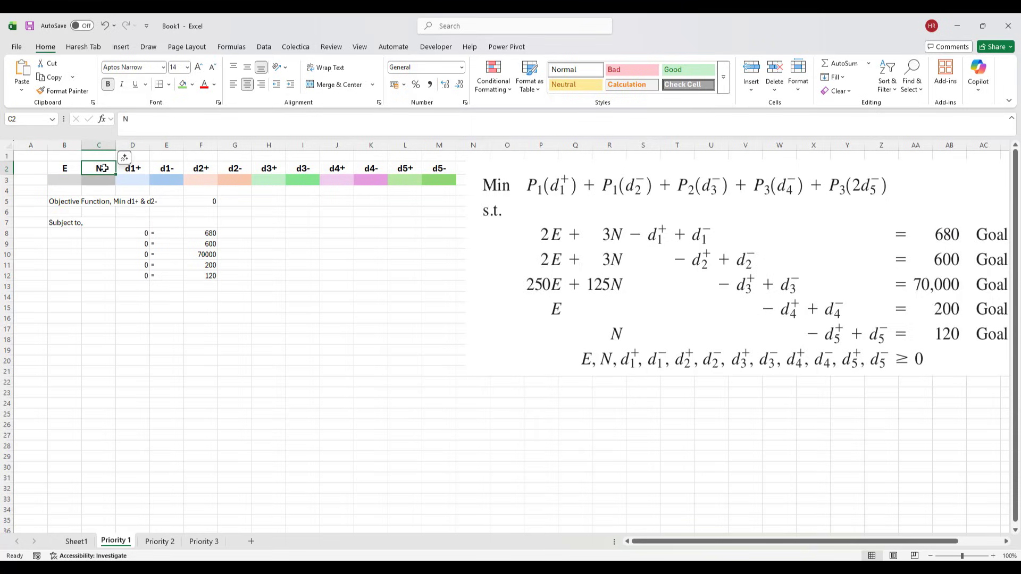
click(147, 168)
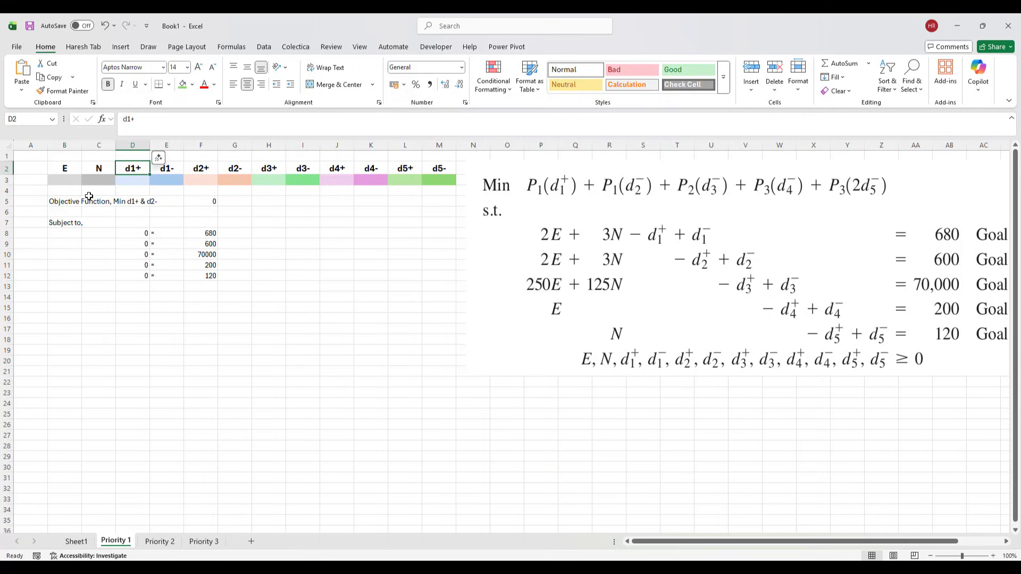
click(53, 179)
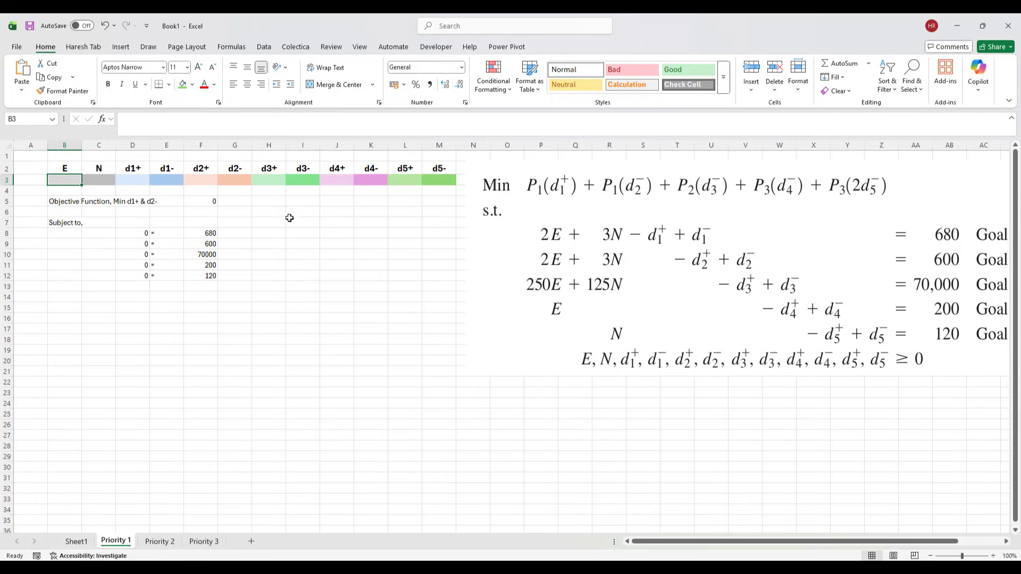
Step: Inspect the Priority 1 objective formula in F5 and the Goal 1 constraint formula in D8
click(69, 200)
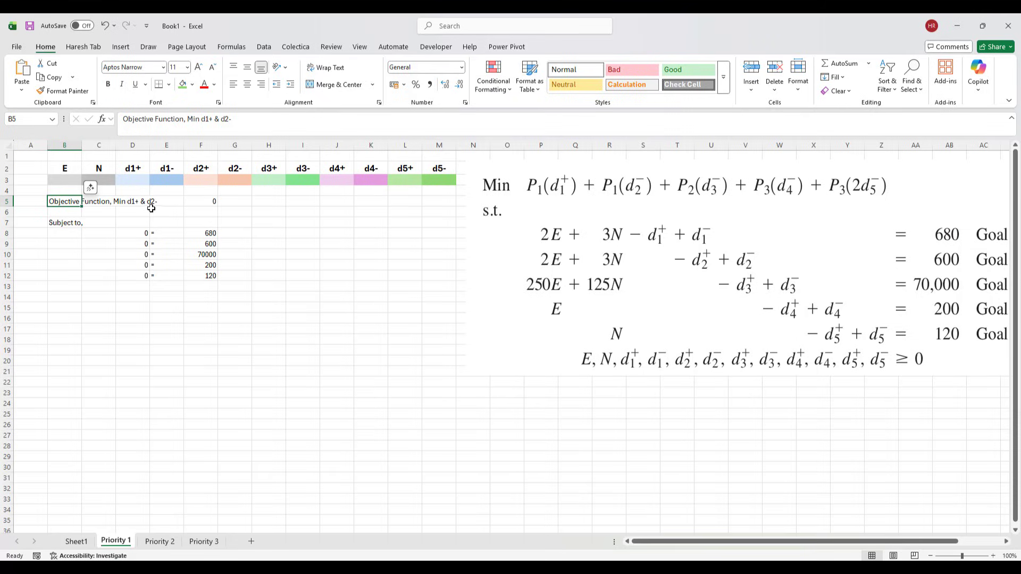
click(205, 202)
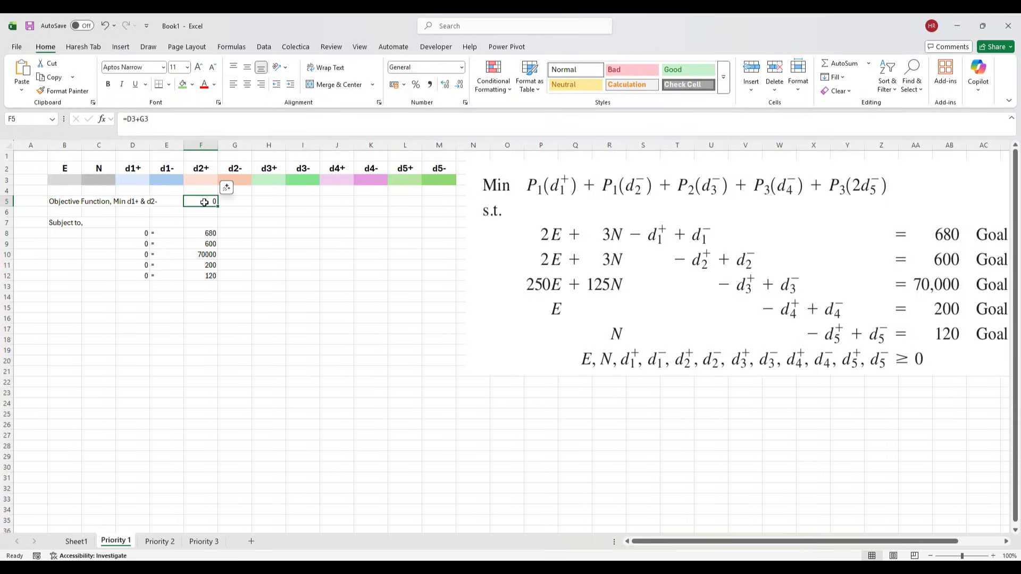
double_click(202, 202)
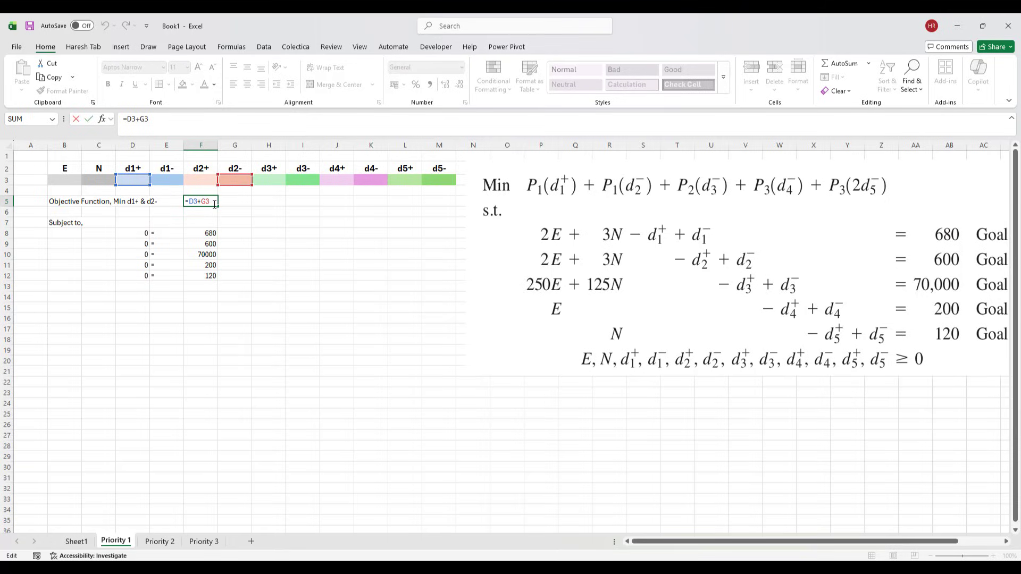
key(ctrl+Return)
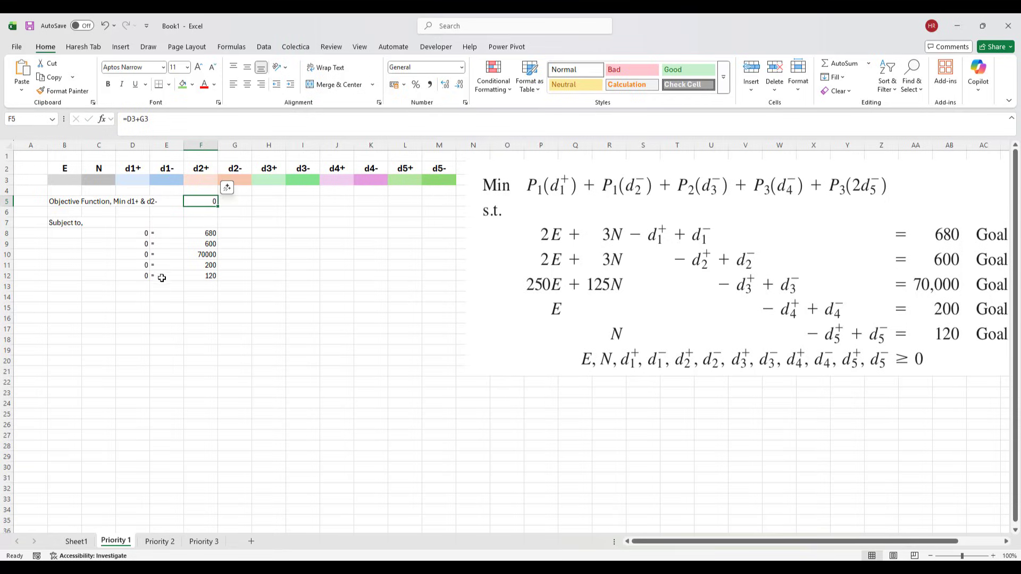
double_click(134, 235)
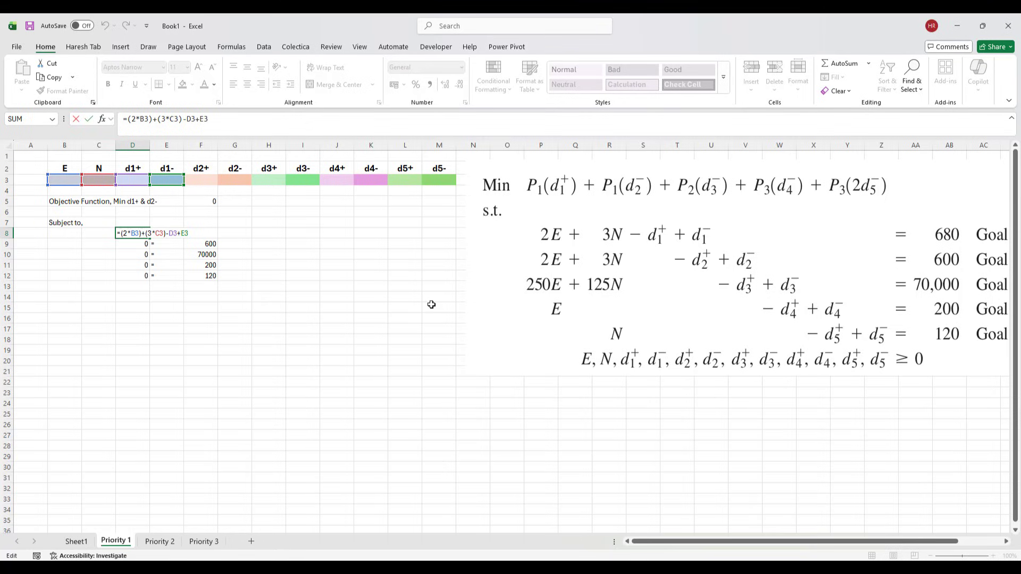
key(ctrl+Return)
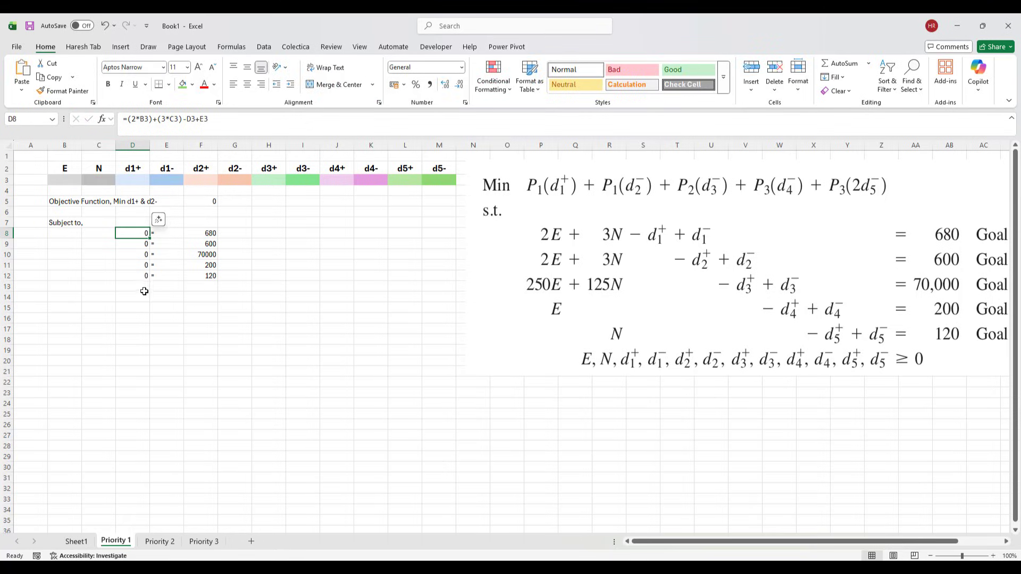
Step: Open Solver on the Priority 1 sheet and set it to minimize the objective cell F5
click(367, 276)
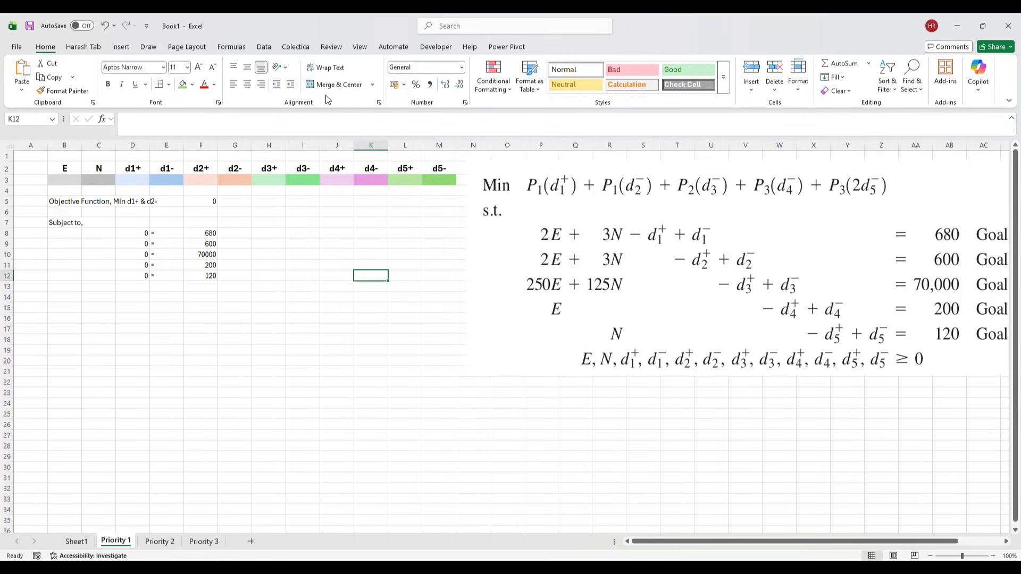
click(264, 47)
click(943, 77)
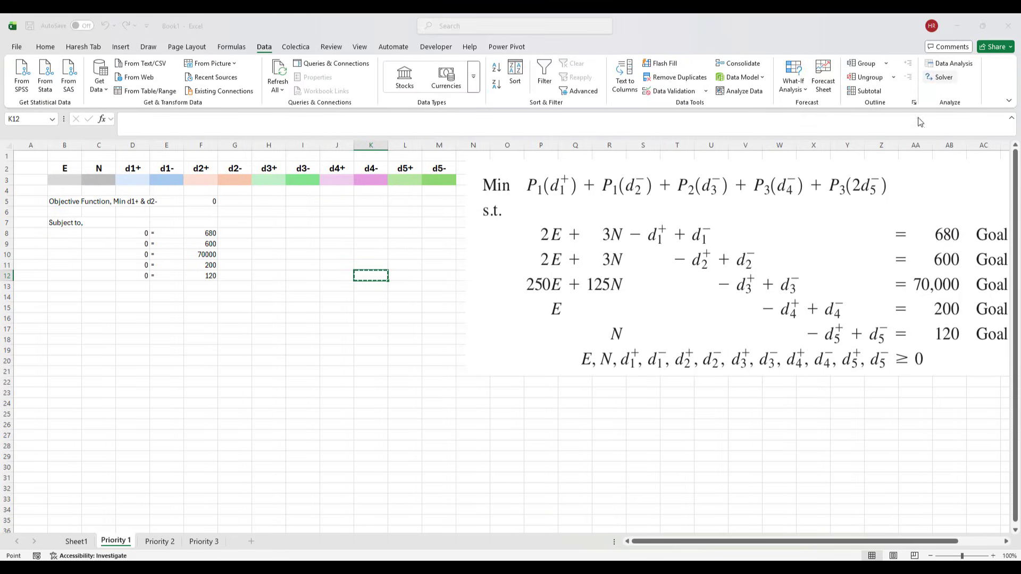
drag(673, 104, 532, 145)
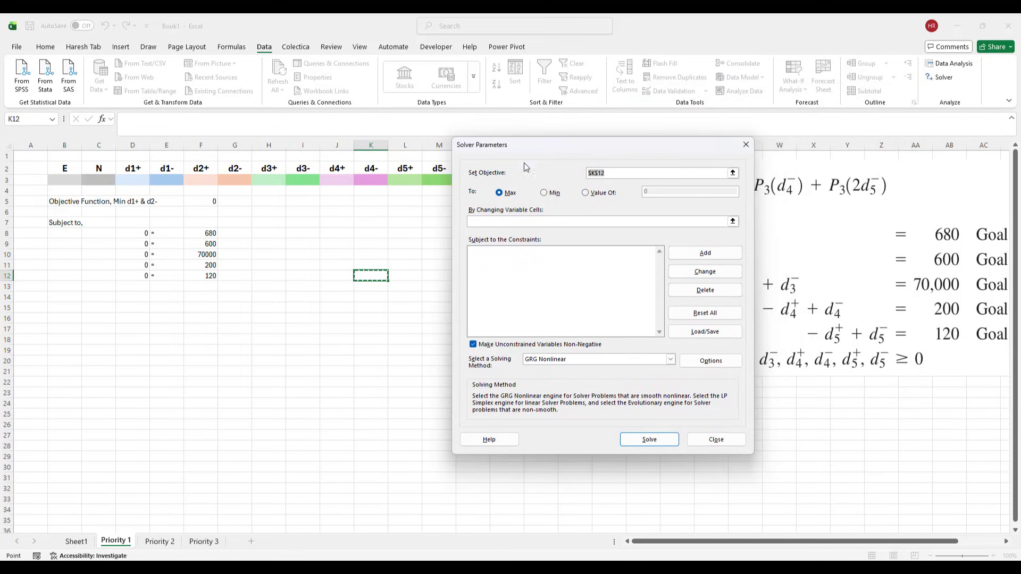
click(203, 201)
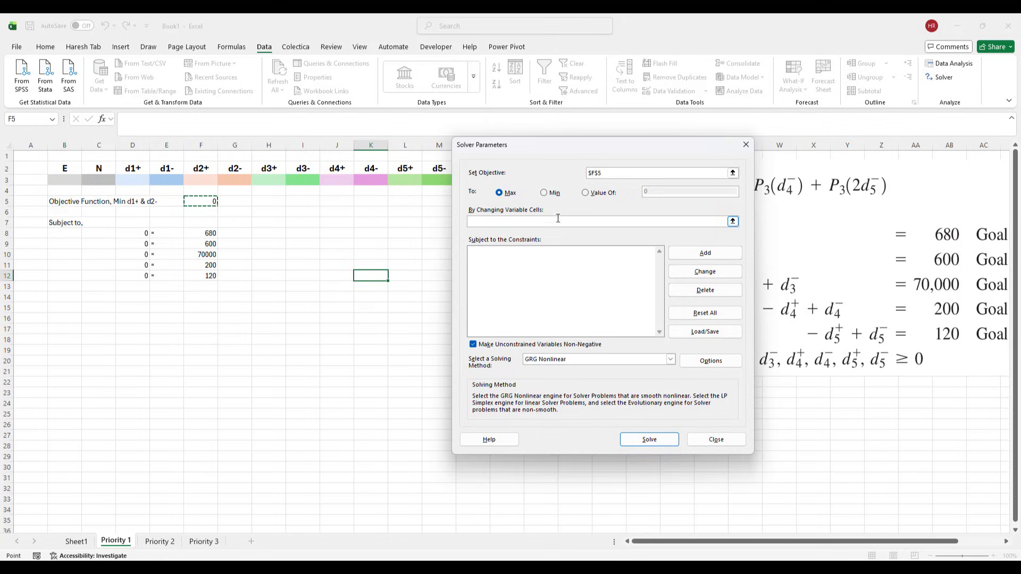
click(548, 193)
Step: Set Solver's changing variable cells to the decision and deviation variables in B3:M3
click(517, 221)
drag(529, 145, 545, 148)
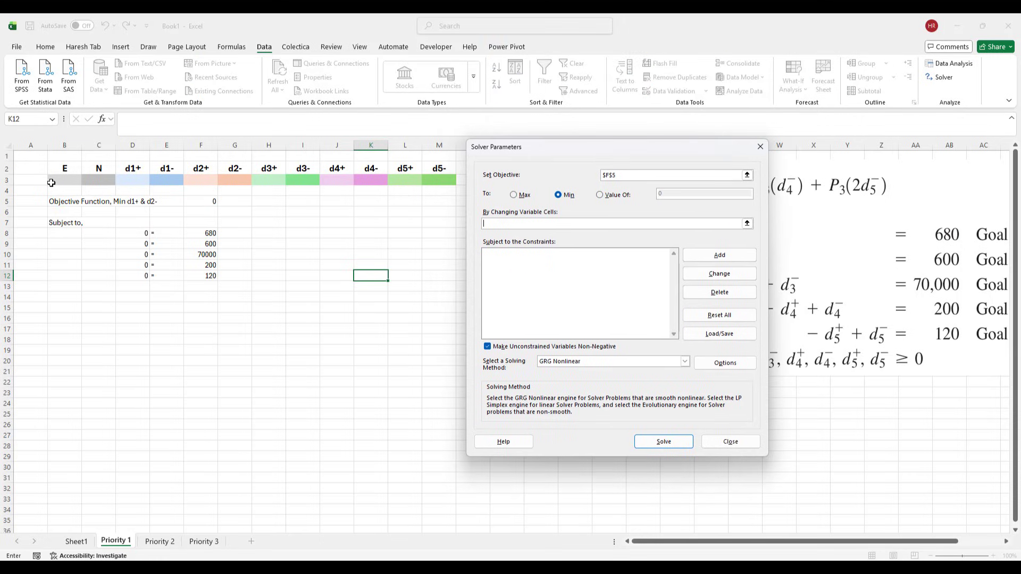
drag(51, 181, 437, 182)
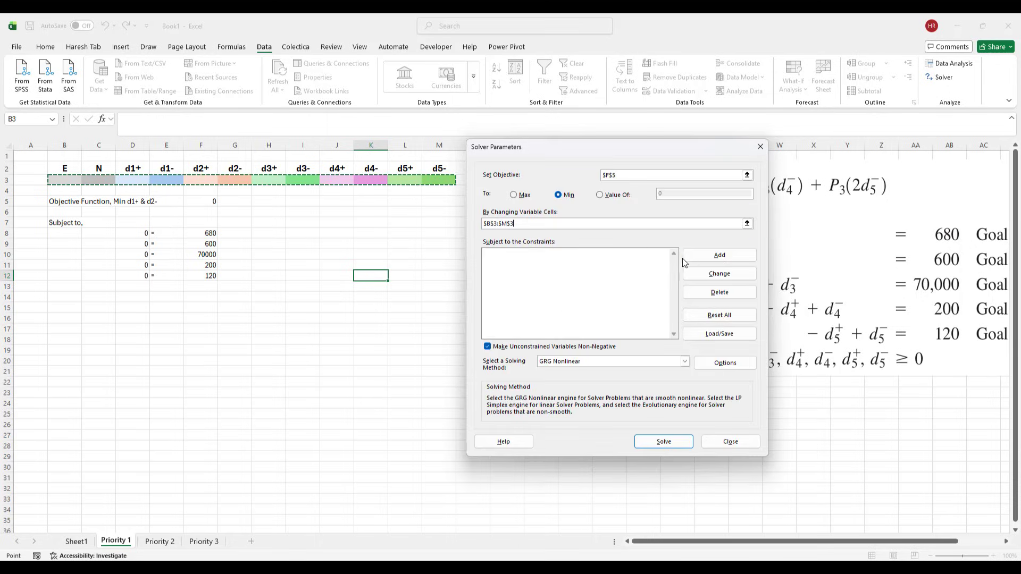
Step: Begin a new Solver constraint and choose the = relation for it
click(726, 257)
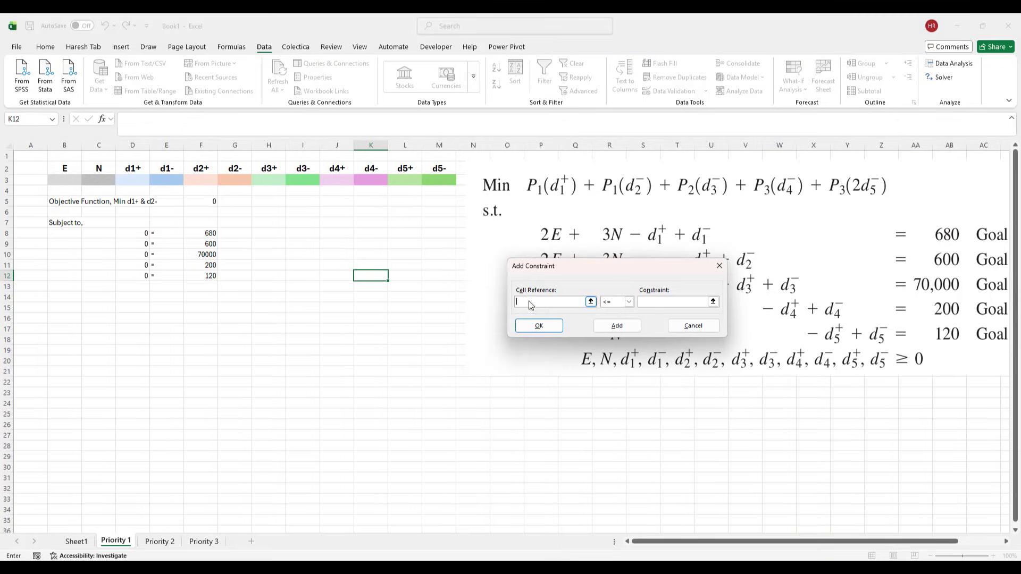
click(630, 302)
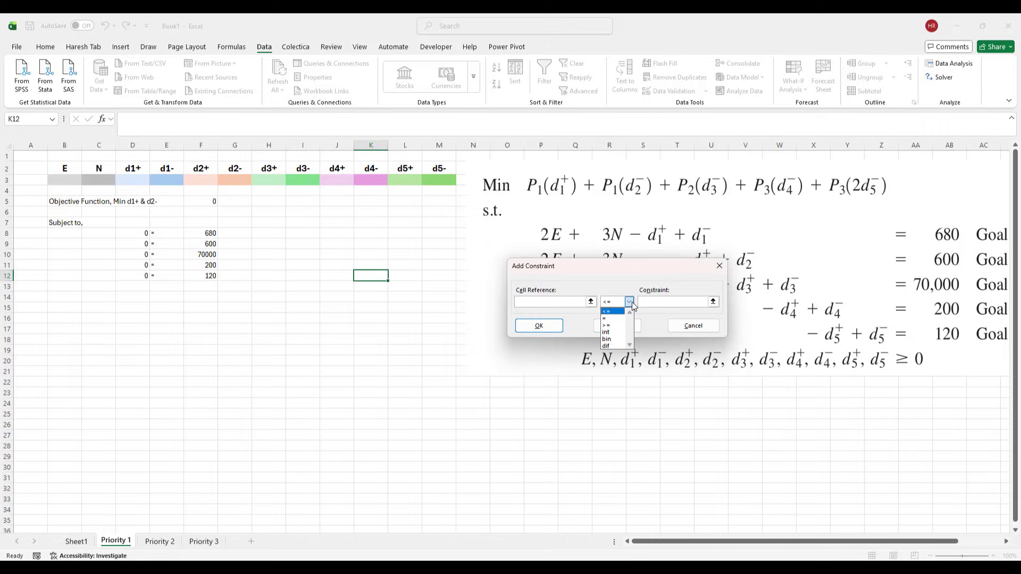
click(609, 319)
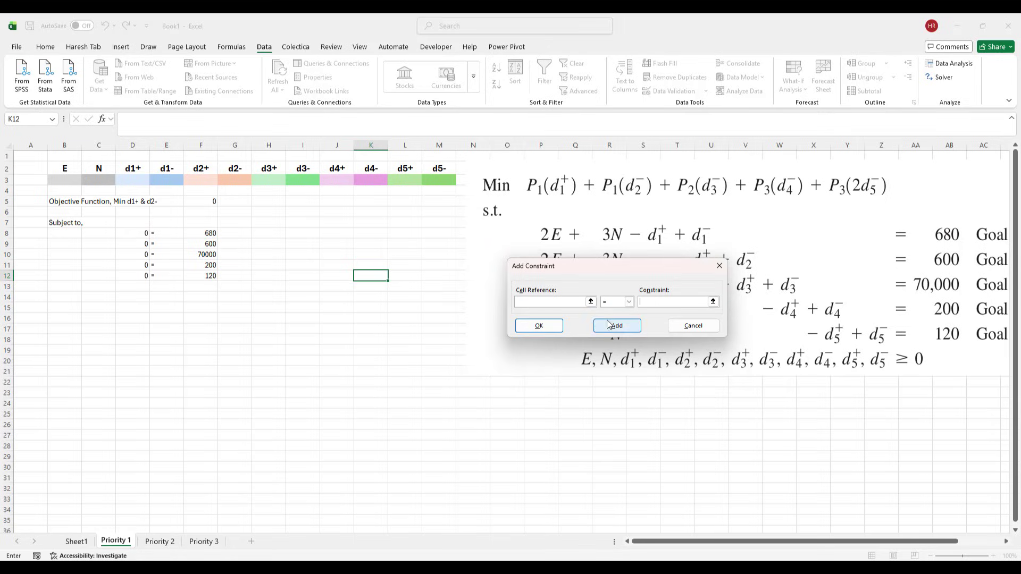
click(138, 232)
drag(138, 232, 141, 277)
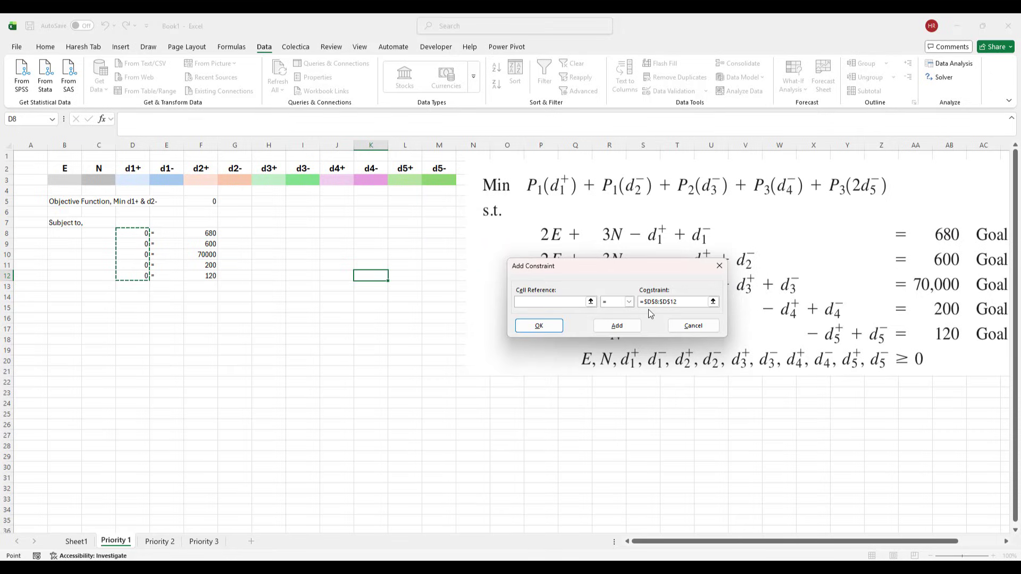
key(BackSpace)
Step: Add the Solver constraint that the goal formulas in D8:D12 equal the targets in F8:F12
click(617, 326)
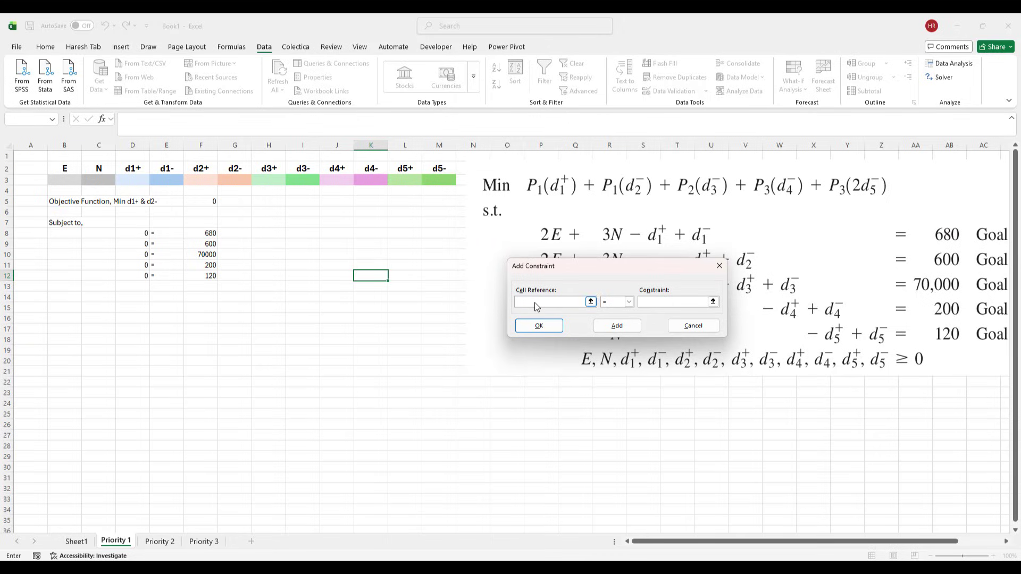
drag(127, 233, 131, 277)
drag(212, 233, 212, 277)
click(538, 326)
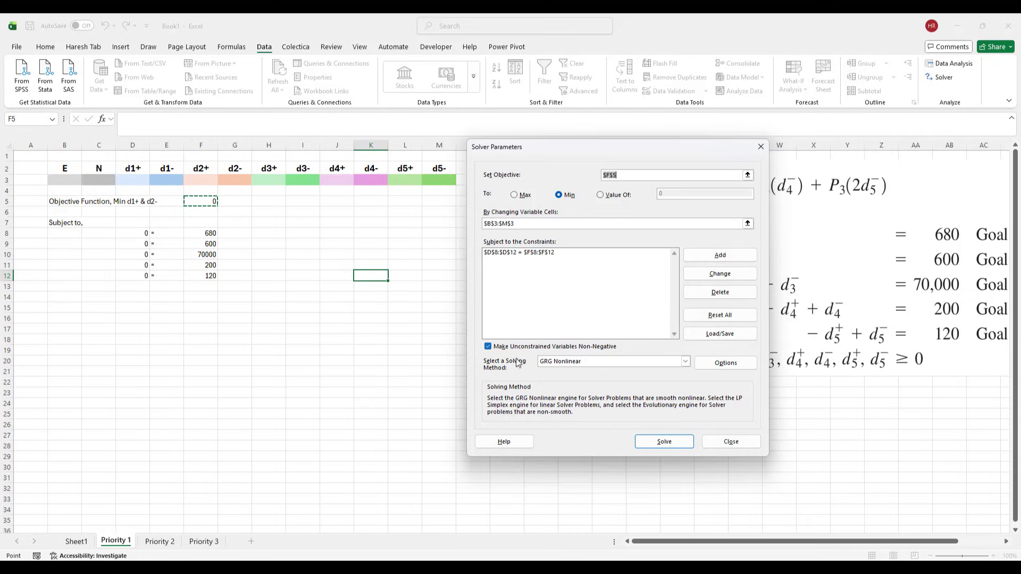
Step: Choose the Simplex LP solving method and solve the Priority 1 model
click(564, 362)
click(563, 378)
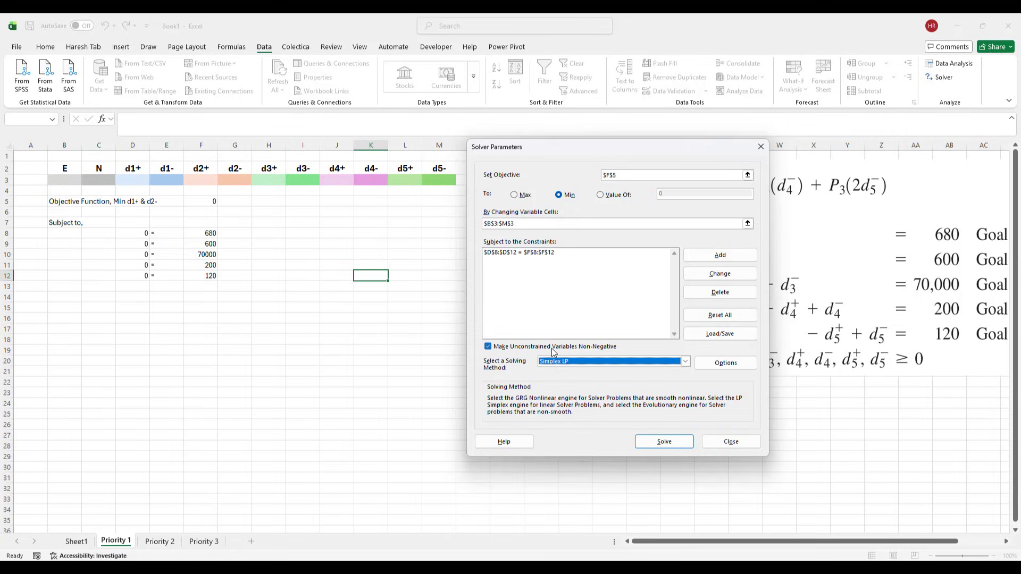
drag(655, 145, 453, 174)
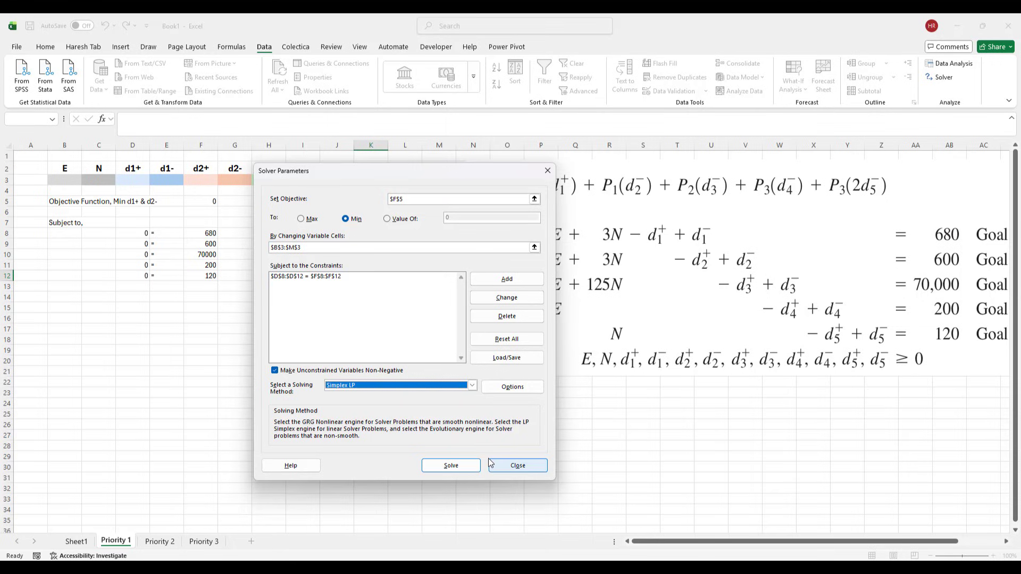
click(454, 468)
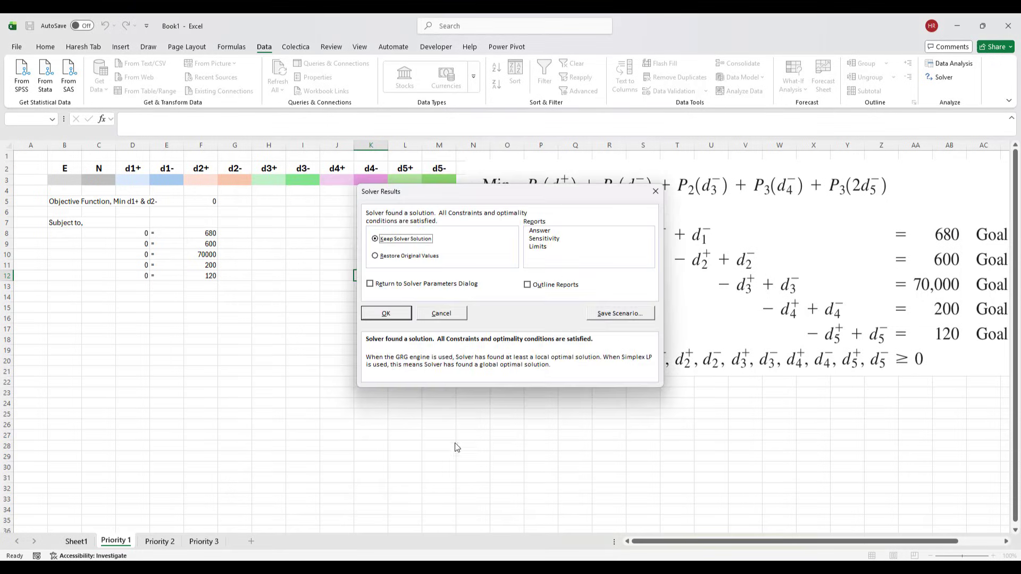
Step: Keep the Solver solution and generate an Answer report for the Priority 1 model
drag(522, 193, 617, 229)
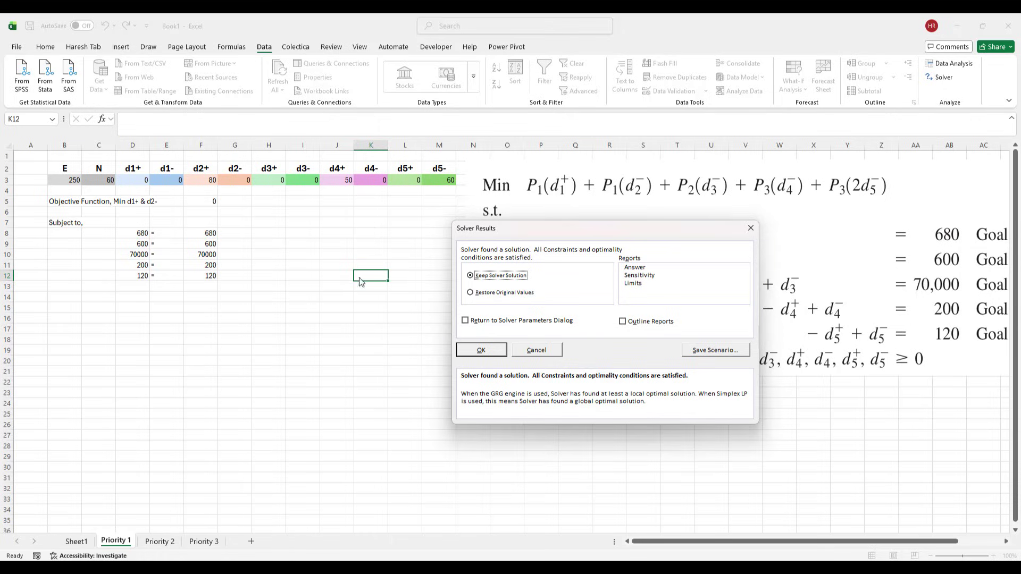
click(638, 270)
click(481, 350)
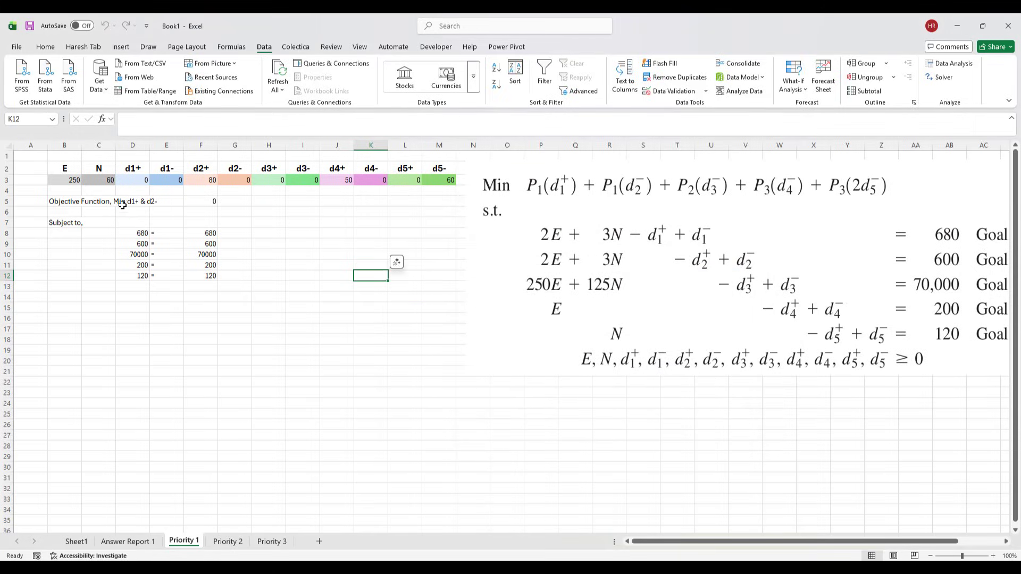
Step: Inspect which deviation variables the Priority 1 objective formula in F5 references
click(202, 202)
double_click(204, 202)
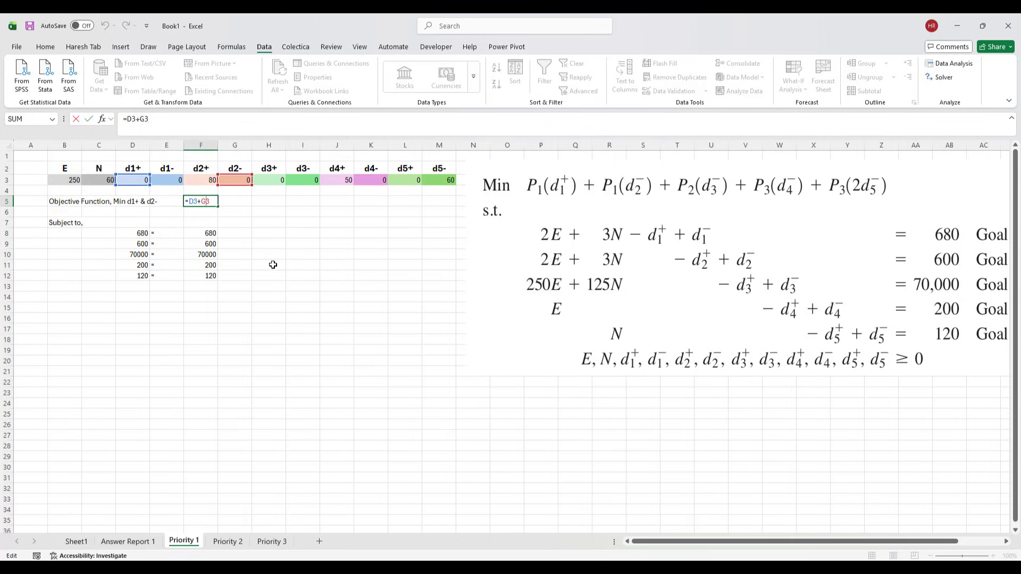
key(ctrl+Return)
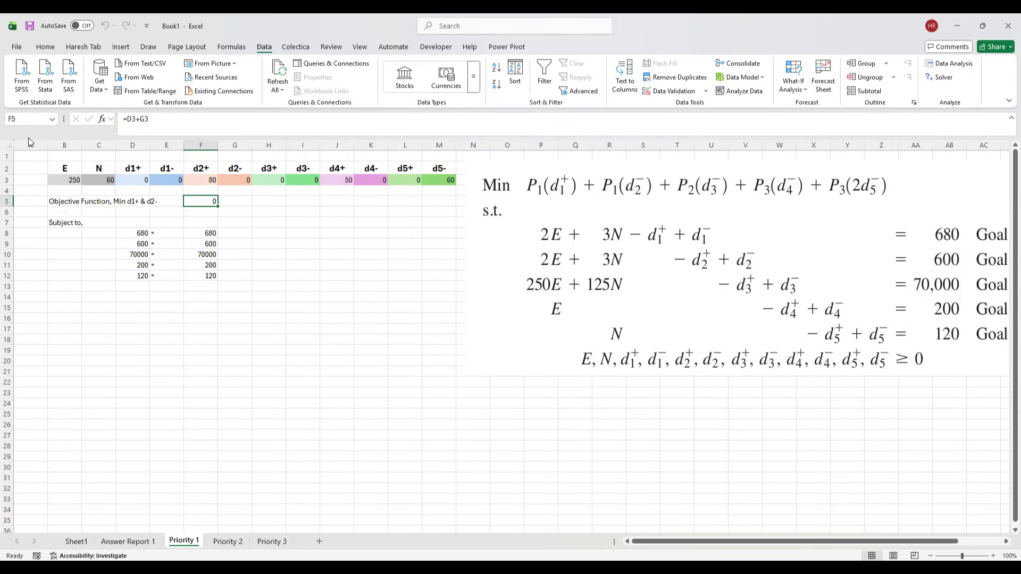
Step: Copy the entire Priority 1 sheet and paste it into the Priority 2 sheet starting at A1
click(8, 144)
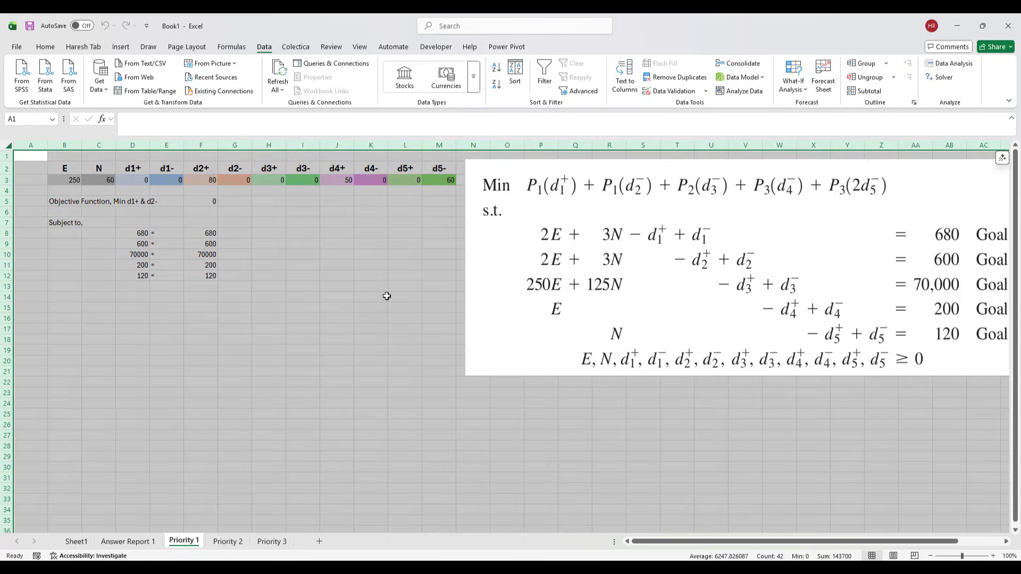
key(ctrl+c)
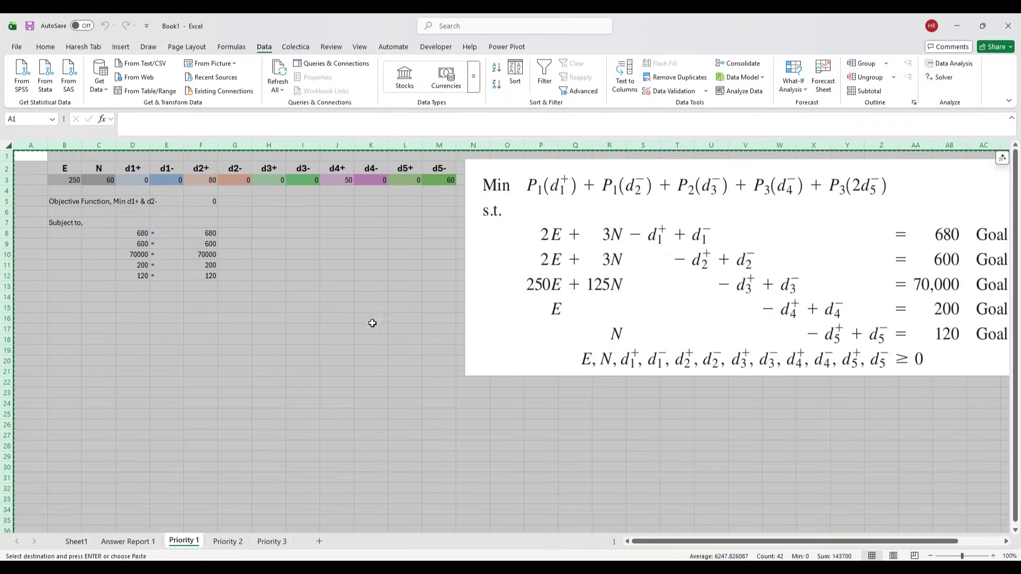
click(234, 542)
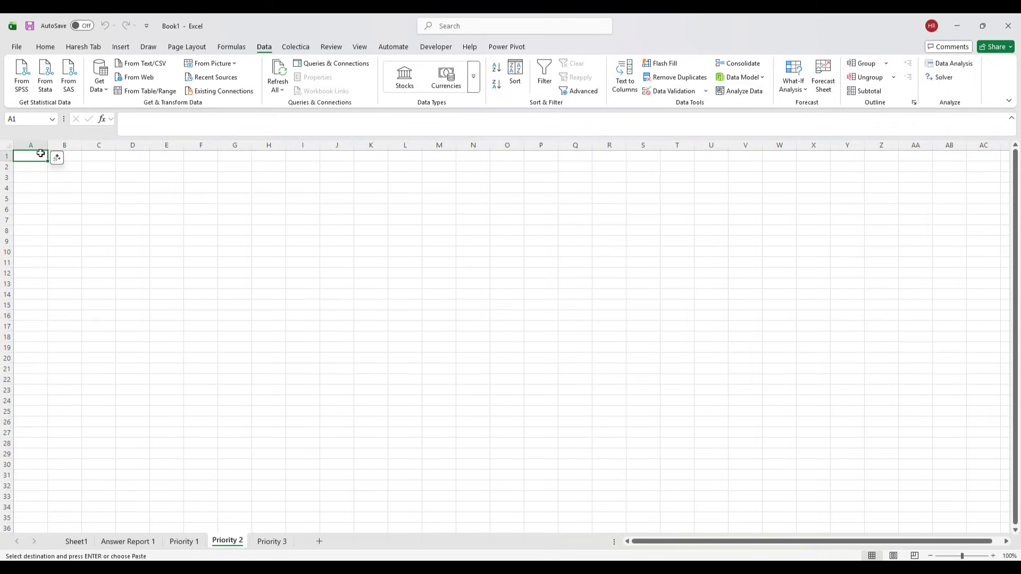
key(ctrl+v)
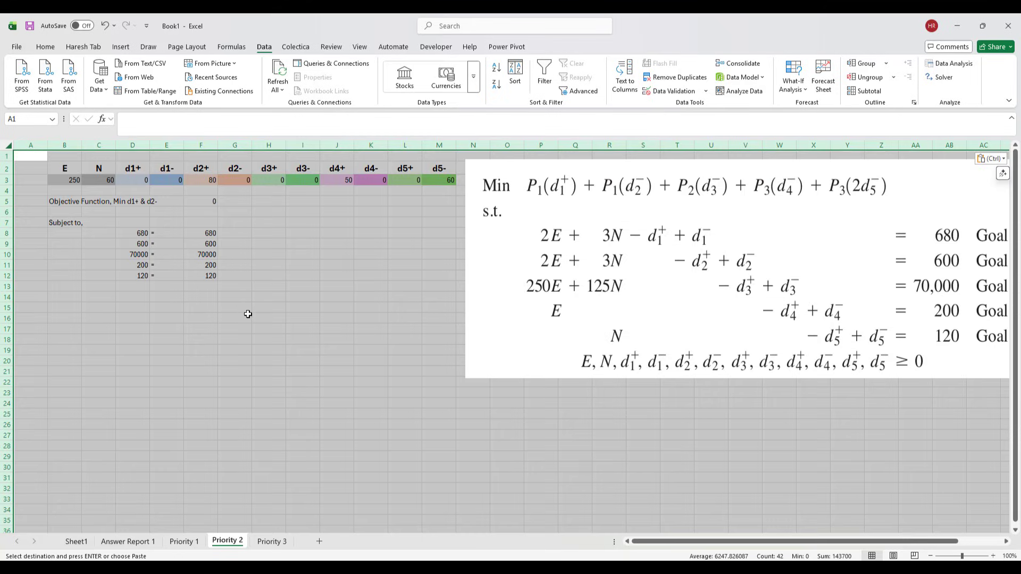
click(343, 371)
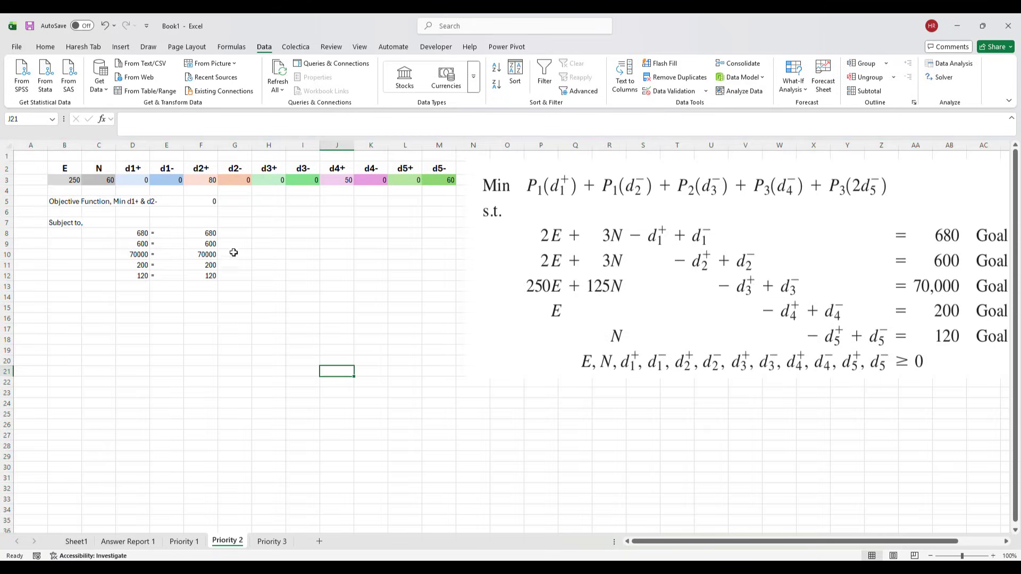
Step: Change the objective label in B5 of the Priority 2 sheet to "Objective Function, Min d3-"
click(68, 202)
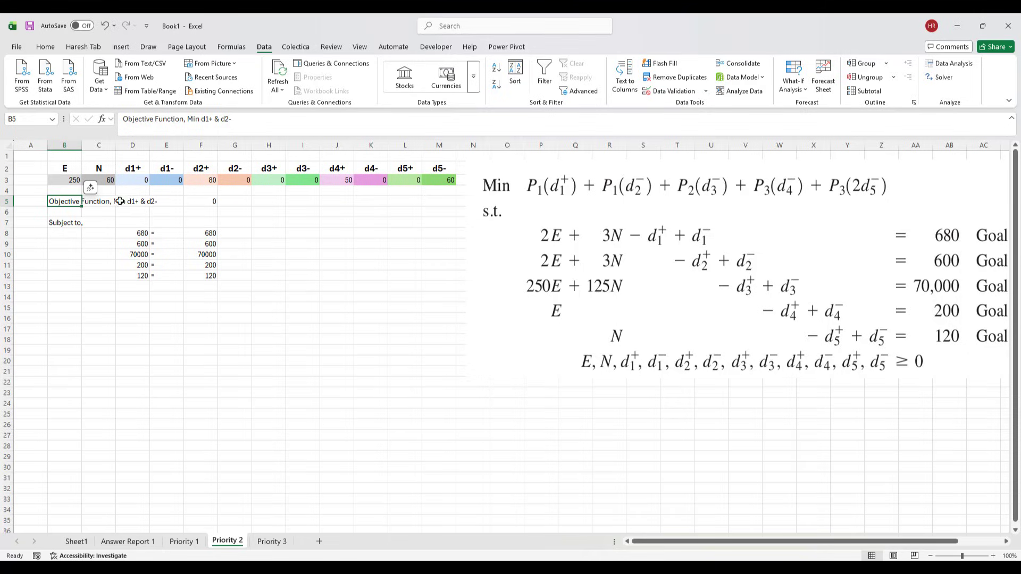
click(238, 122)
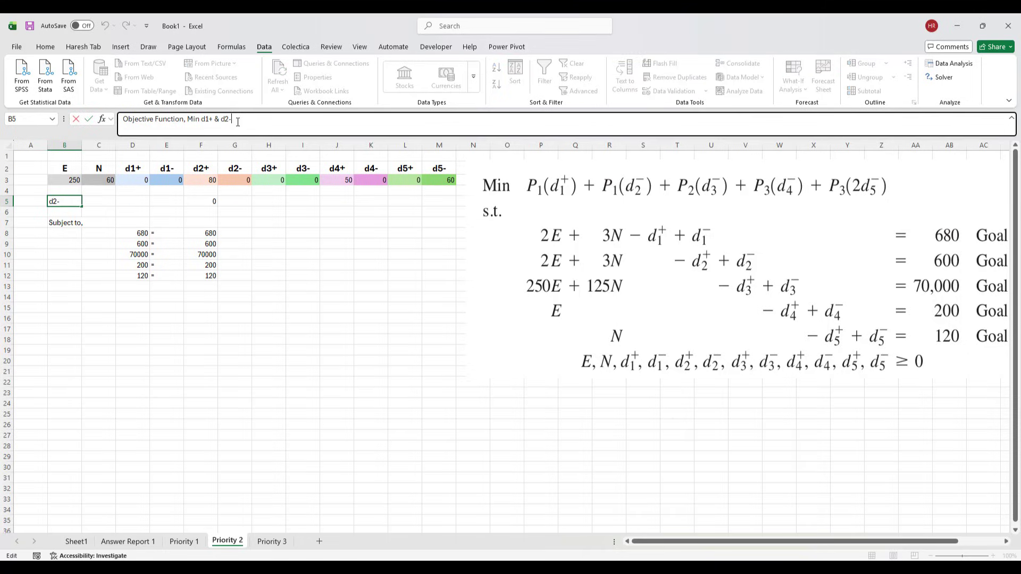
key(BackSpace)
key(BackSpace)
key(BackSpace)
key(Return)
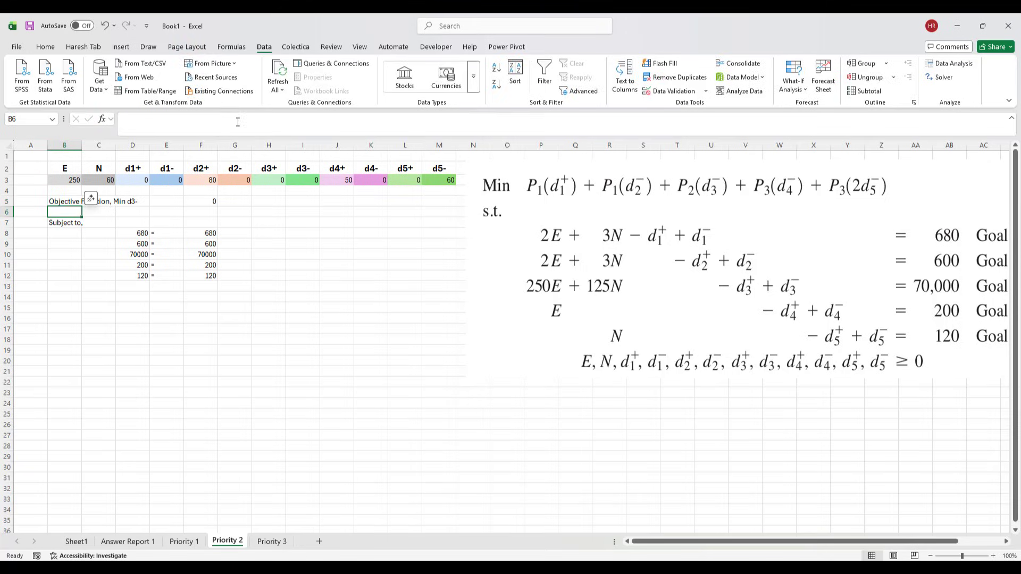
Step: Set the Priority 2 objective cell F5 to the formula =I3, the d3- variable
click(211, 200)
text(=)
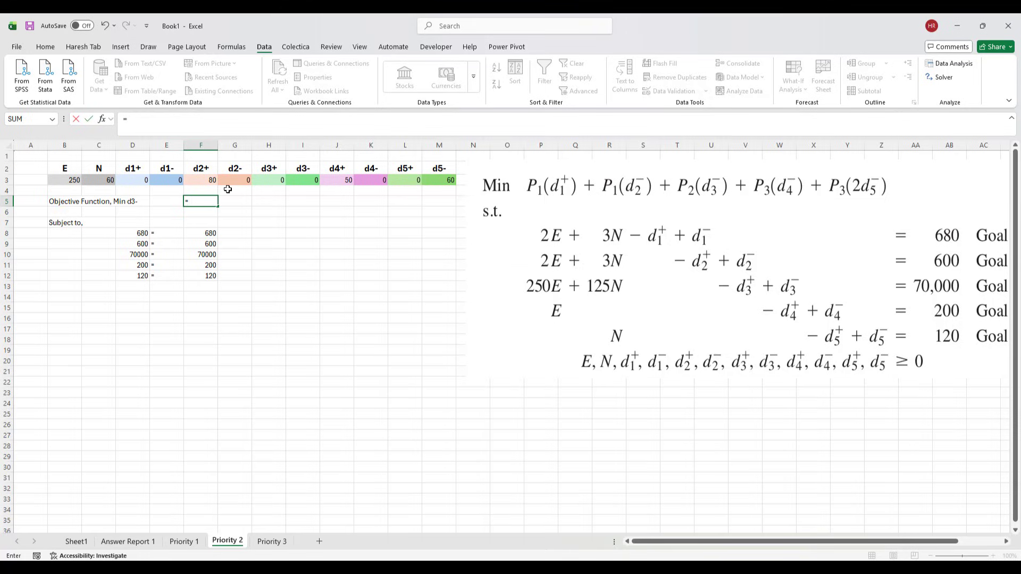
click(299, 182)
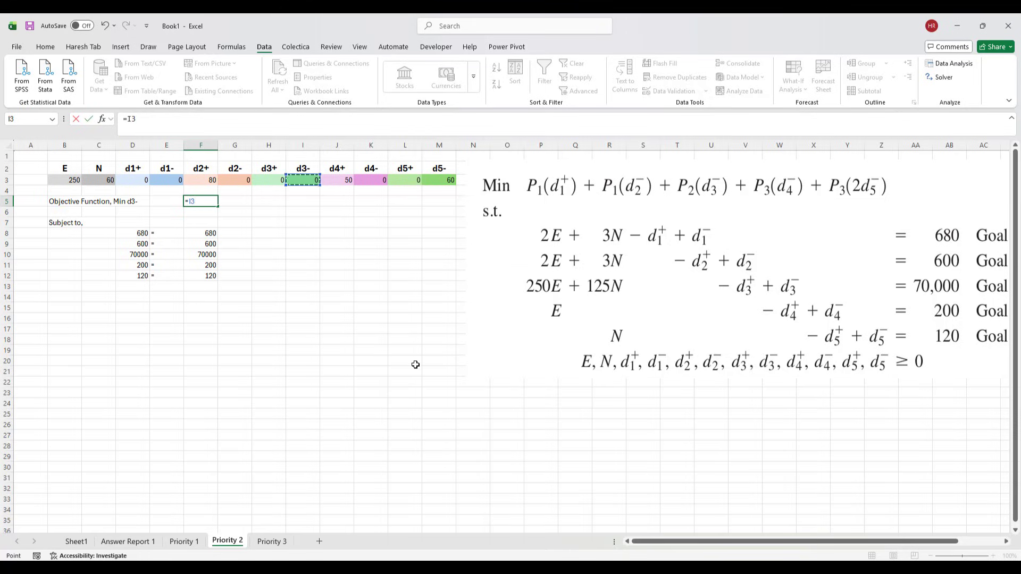
key(Return)
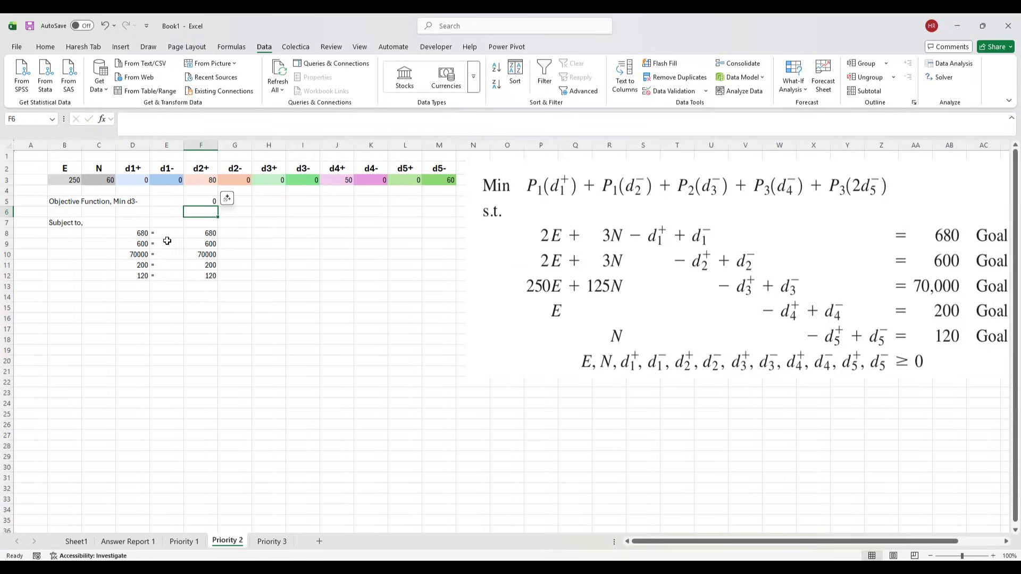
Step: Enter the formula =D3 in D13 as the left-hand side of a new d1+ constraint
click(143, 287)
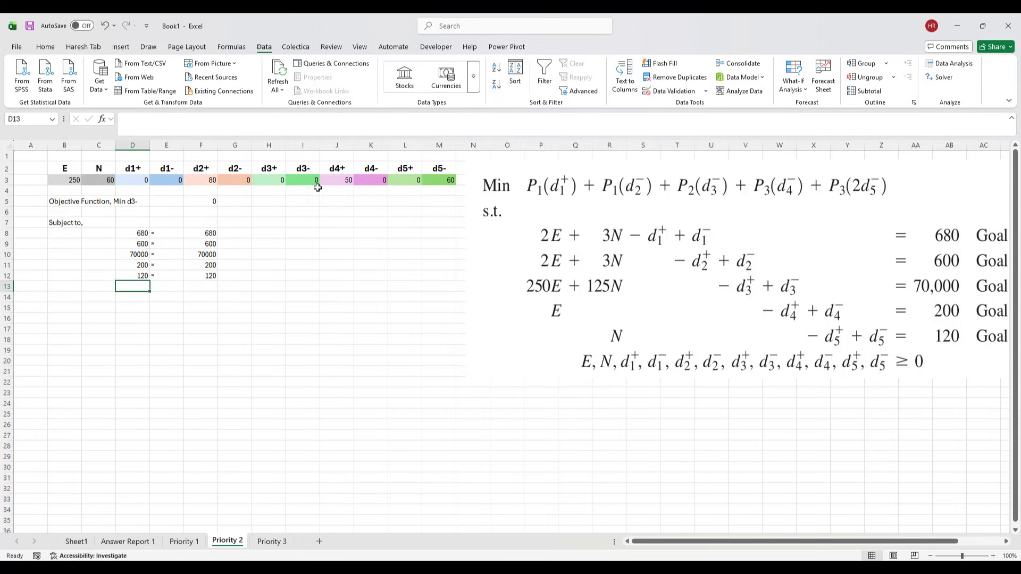
text(=)
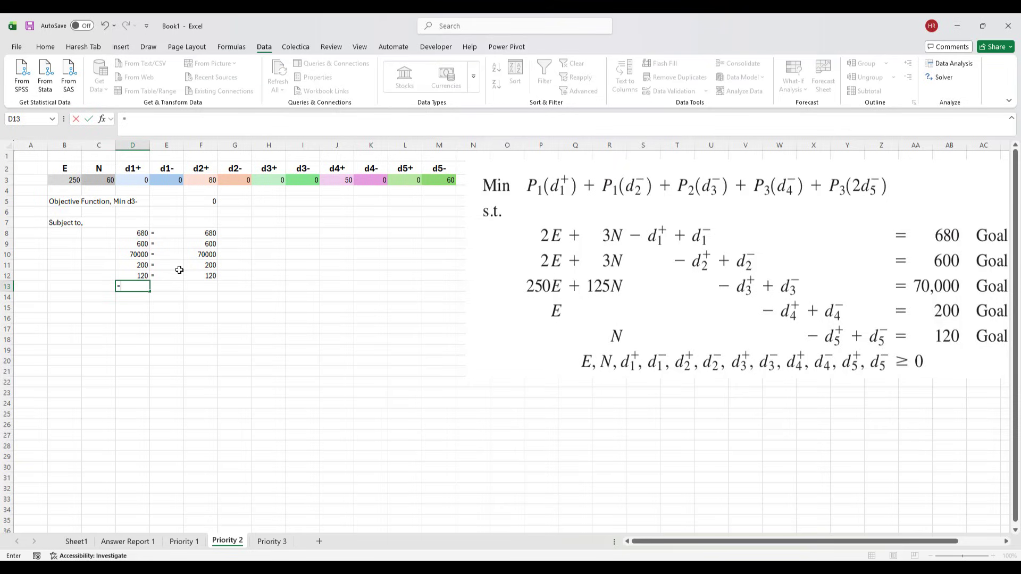
click(131, 180)
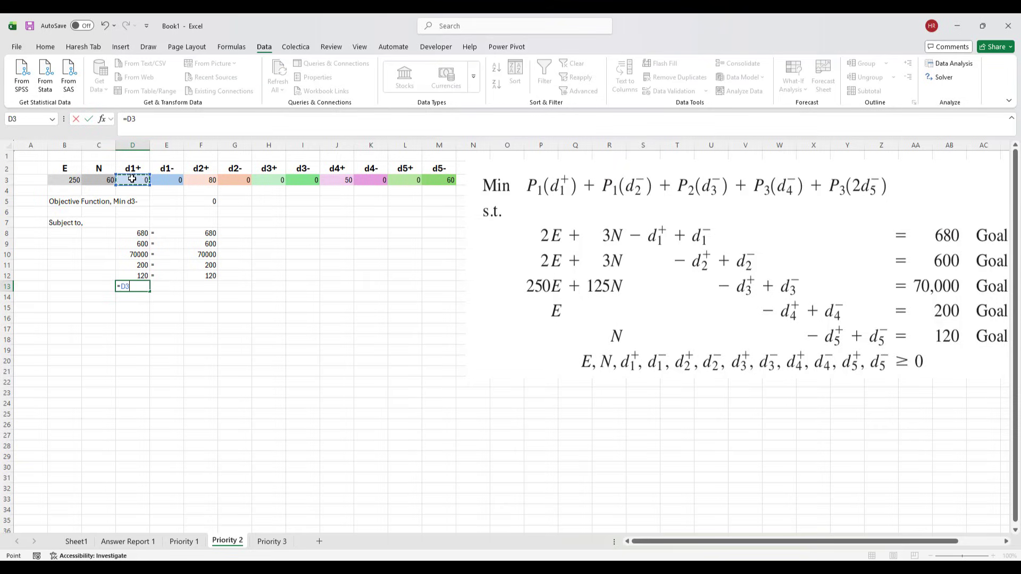
key(Return)
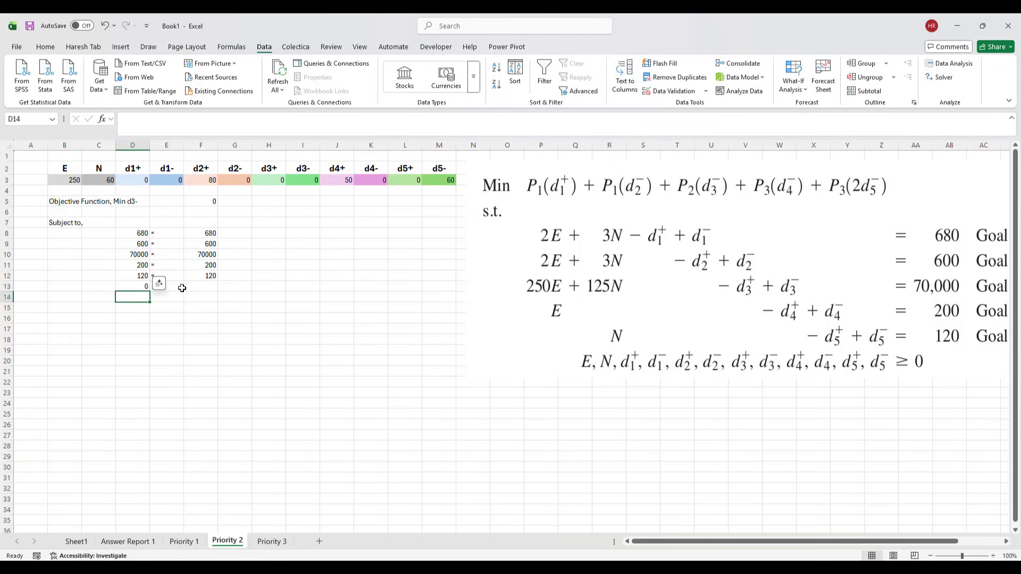
Step: Complete the d1+ constraint in row 13 with a text equals sign in E13 and 0 in F13
click(182, 288)
text(=)
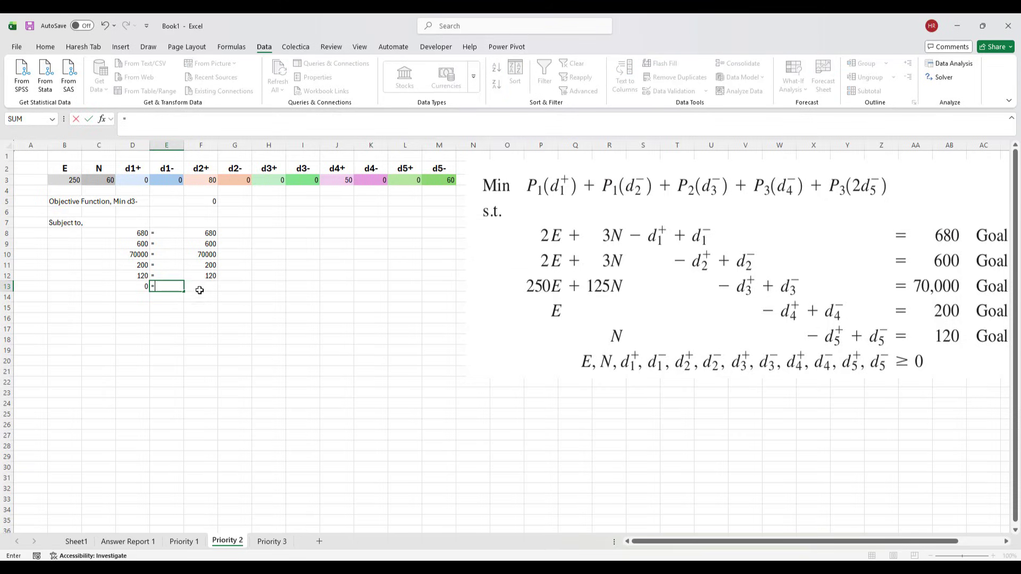
click(201, 289)
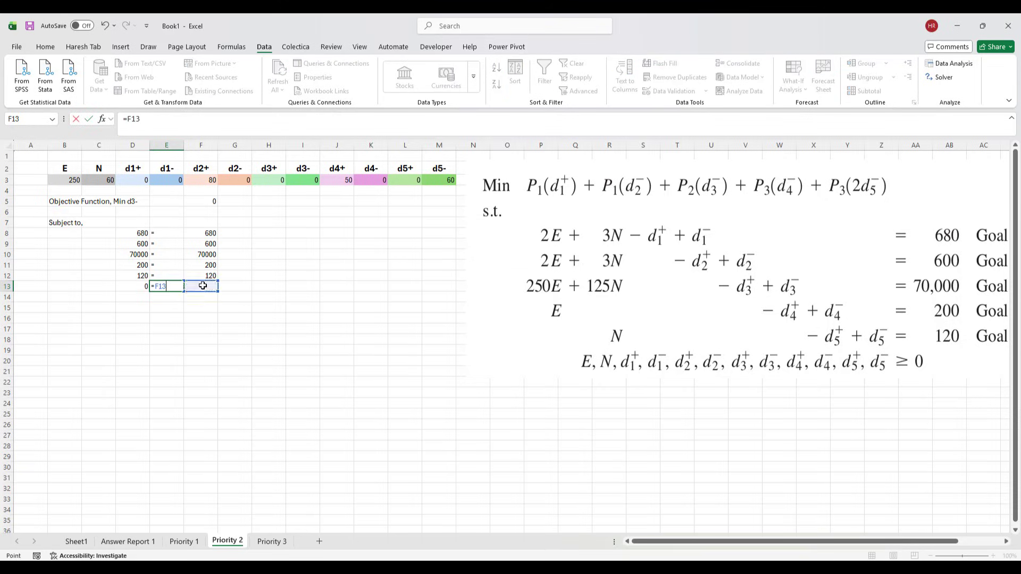
key(Escape)
text('=)
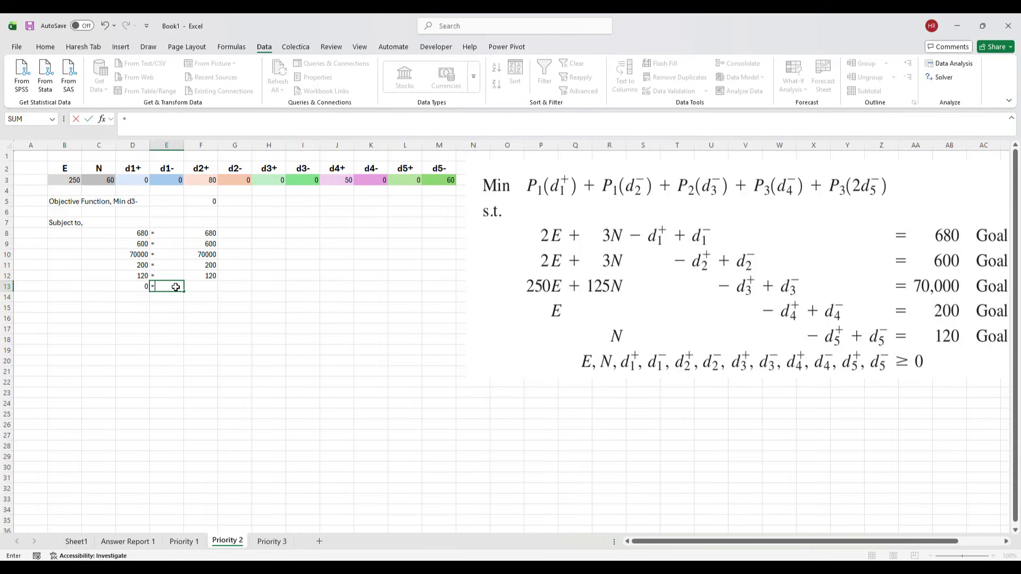
key(Return)
click(212, 288)
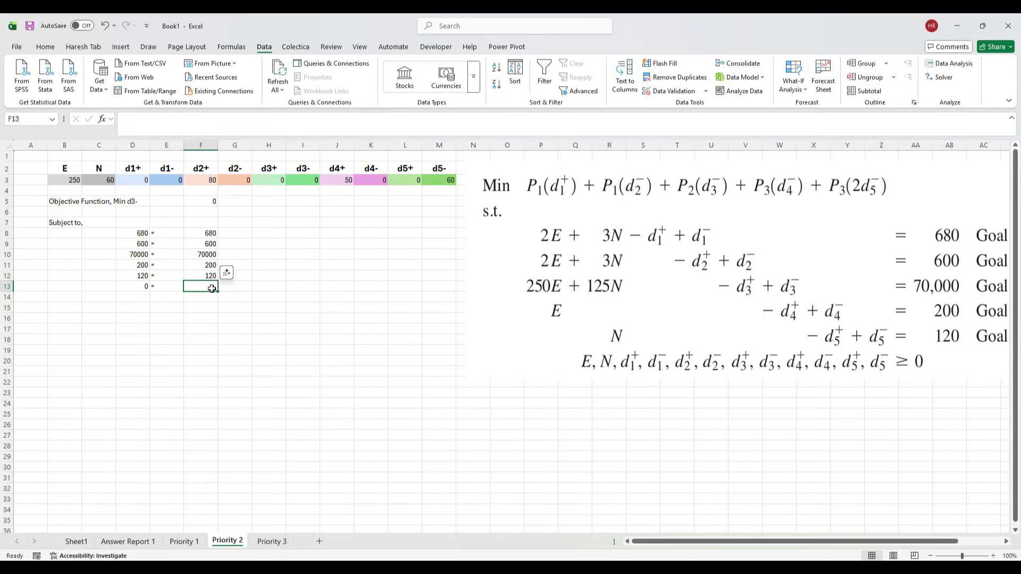
text(0)
key(Return)
Step: Fill E13:F13 down into row 14 and set the right-hand side in F14 to 0
click(173, 288)
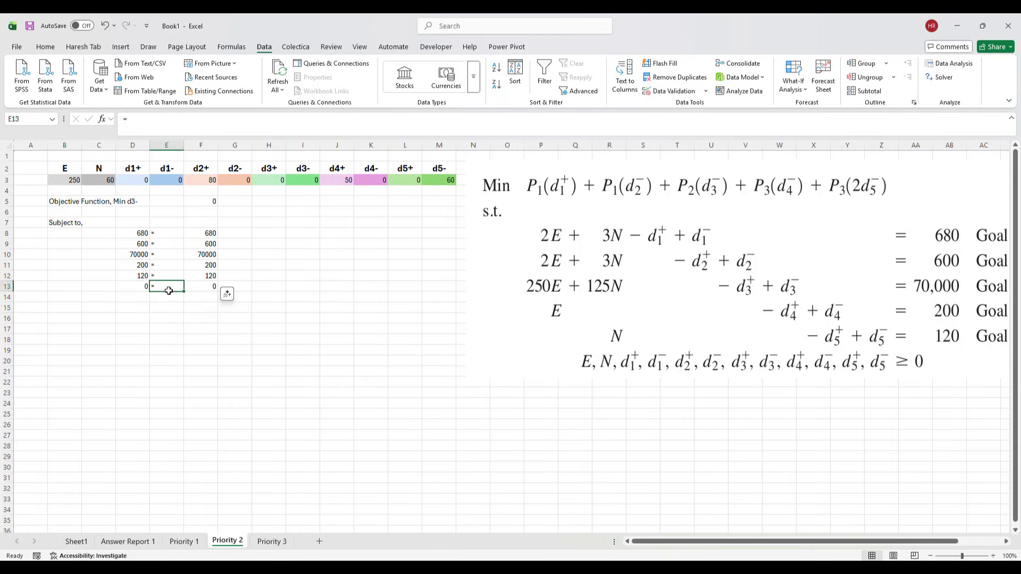
drag(173, 288, 210, 288)
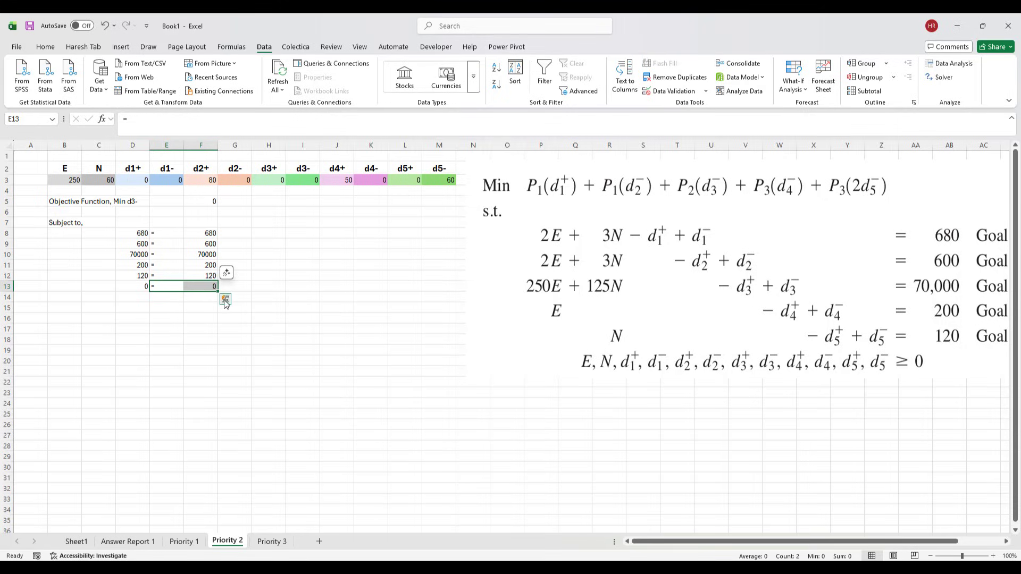
drag(219, 293, 219, 303)
click(269, 297)
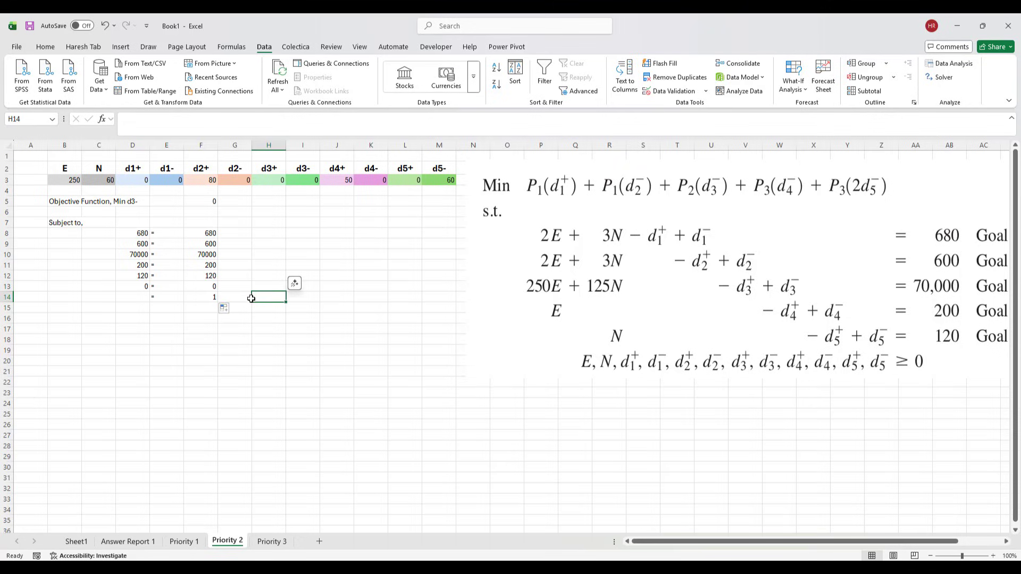
click(206, 299)
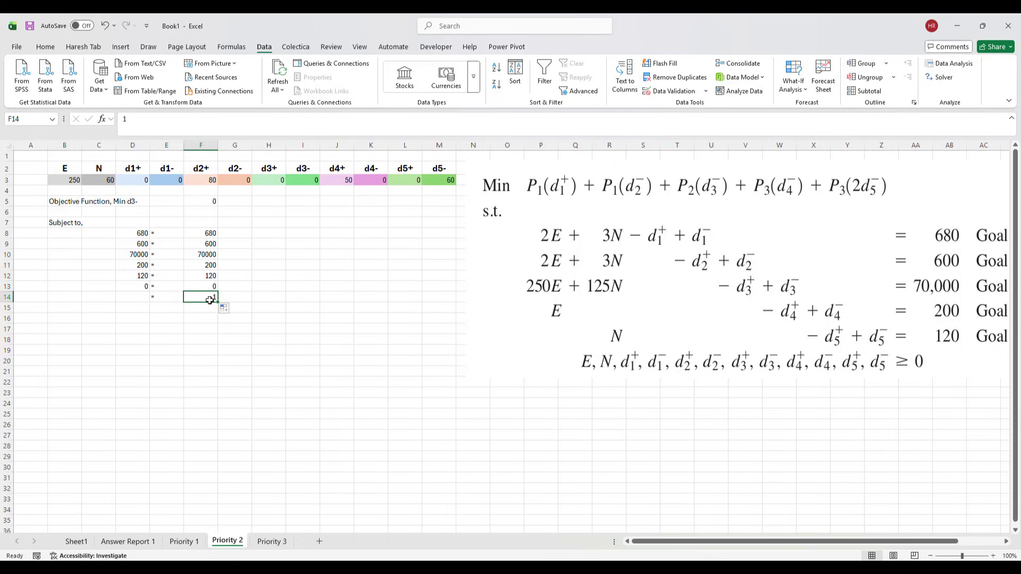
text(0)
key(Return)
key(Return)
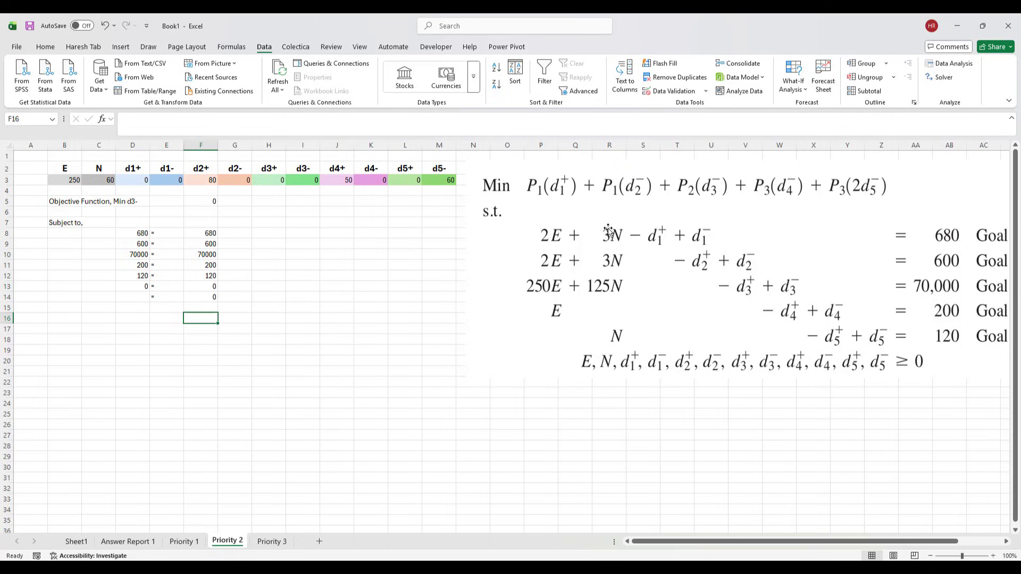
Step: Enter the formula =G3 in D14 as the left-hand side of the d2- constraint
click(137, 297)
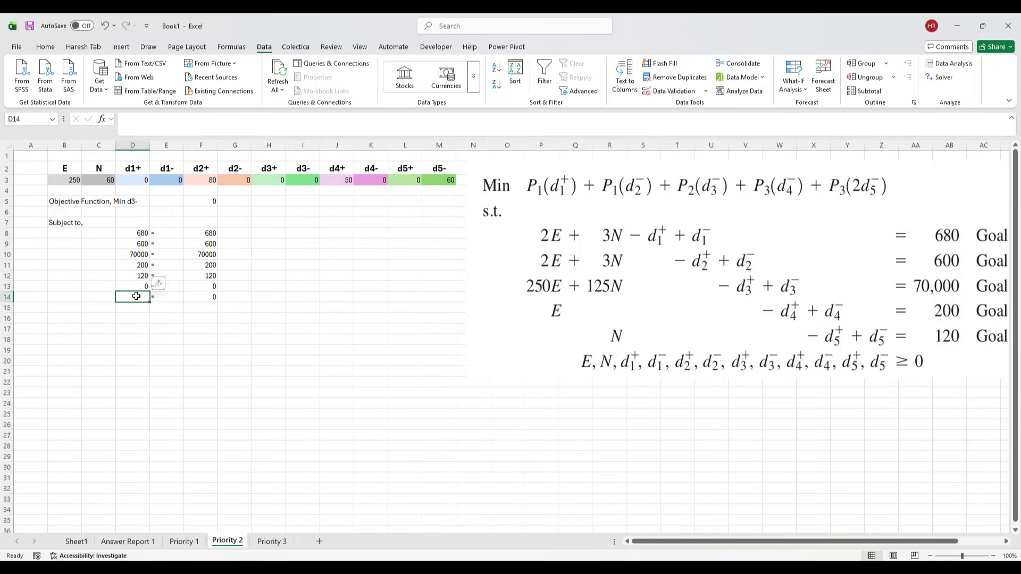
text(=)
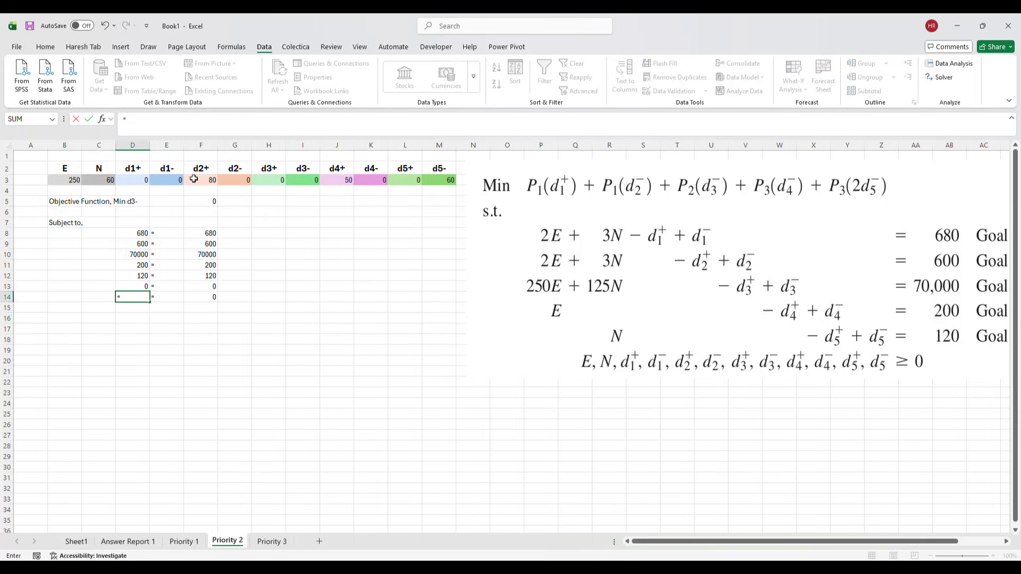
click(234, 179)
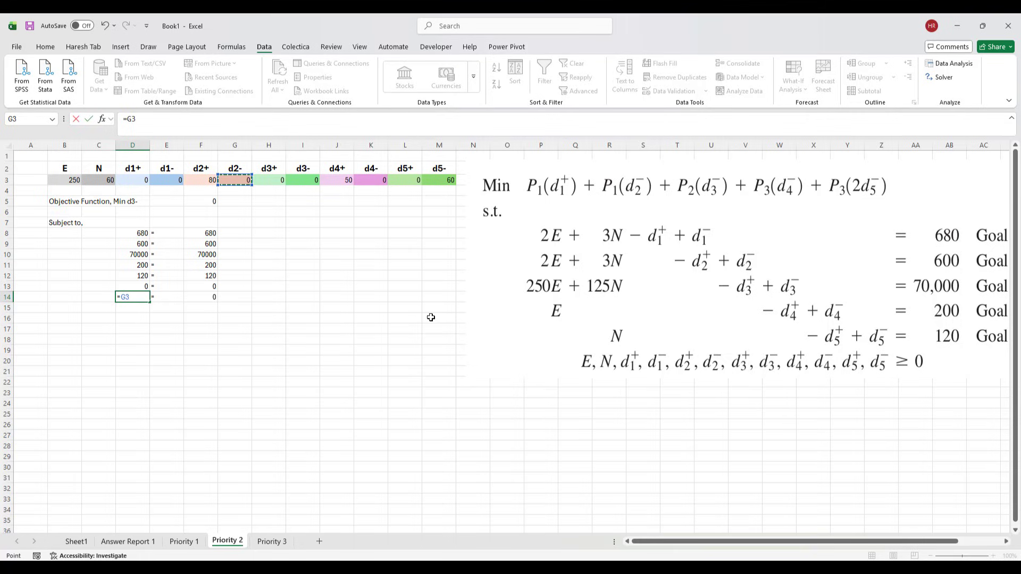
key(Return)
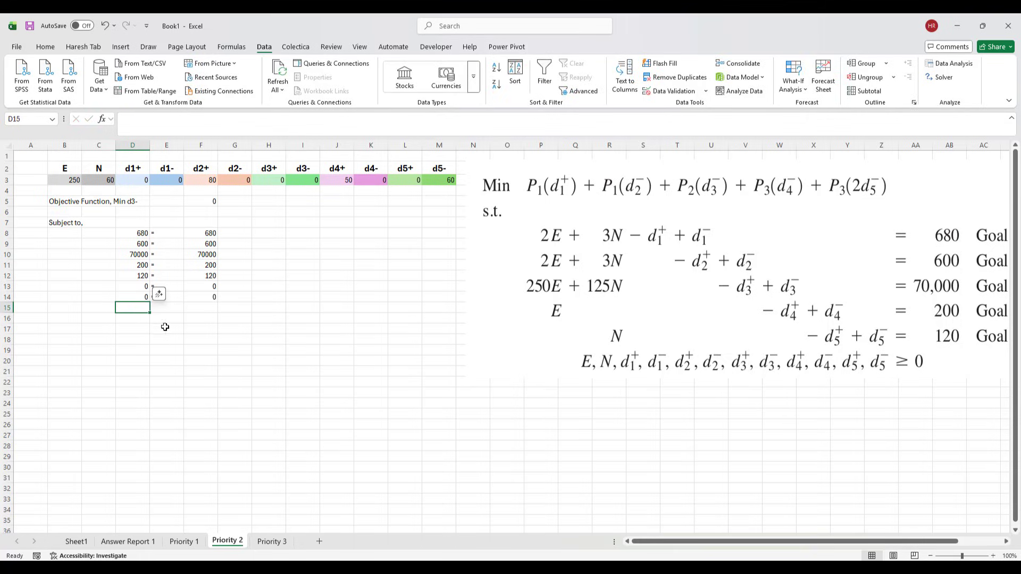
click(344, 329)
click(370, 329)
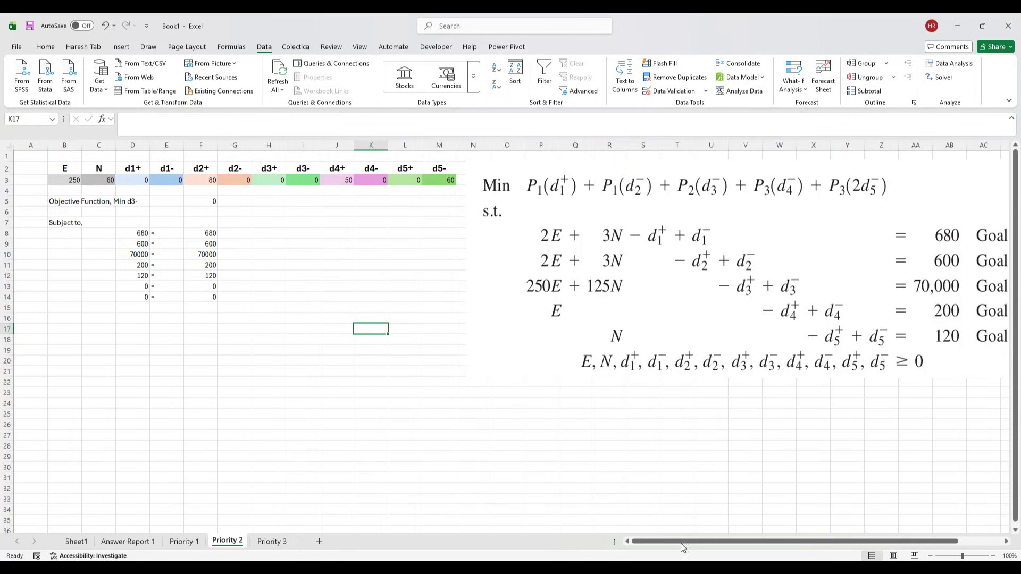
Step: Clear the previous decision and deviation variable values in B3:M3 of the Priority 2 sheet
mouse_move(819, 540)
mouse_down()
mouse_move(868, 544)
mouse_move(800, 548)
mouse_up()
drag(764, 547, 764, 547)
drag(75, 180, 431, 180)
key(Delete)
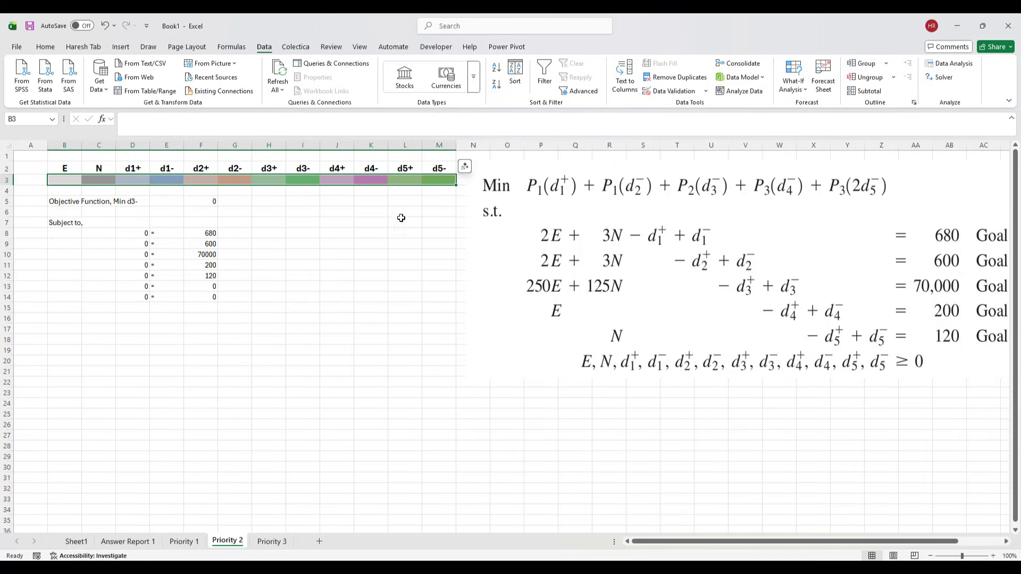
click(382, 243)
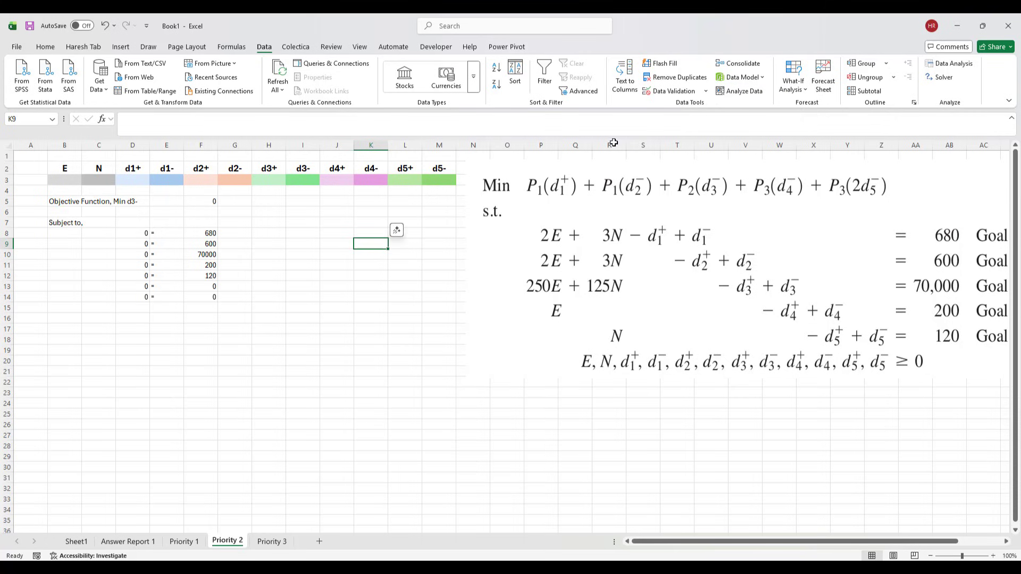
Step: Set up Solver to minimize objective cell F5 by changing the variable cells B3:M3
click(940, 78)
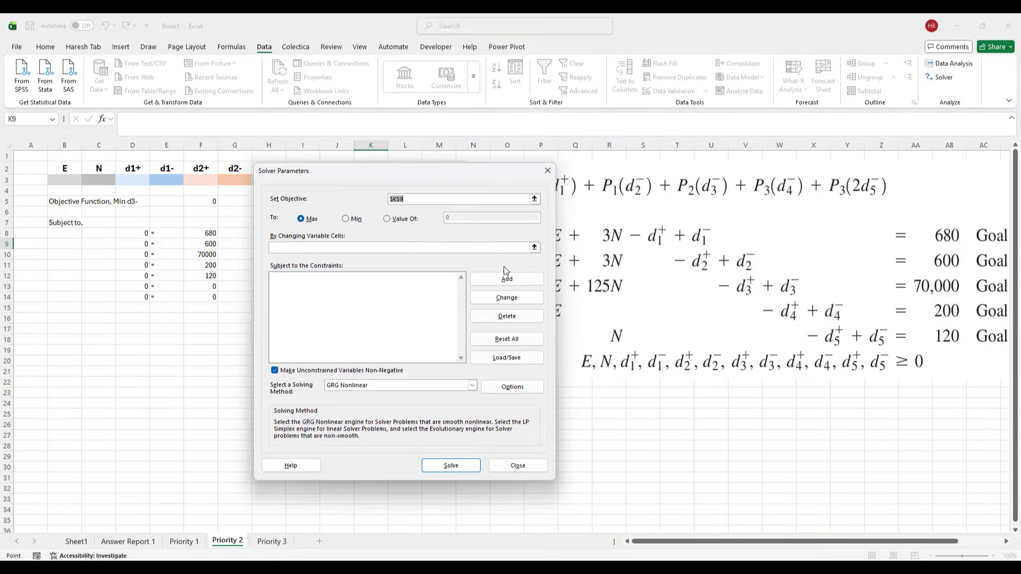
drag(458, 168, 670, 166)
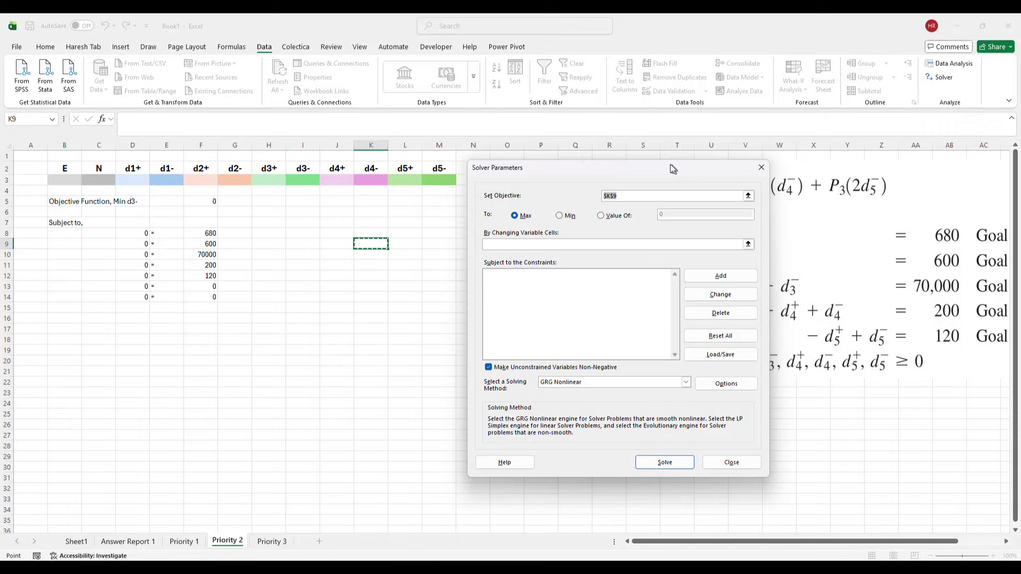
click(205, 200)
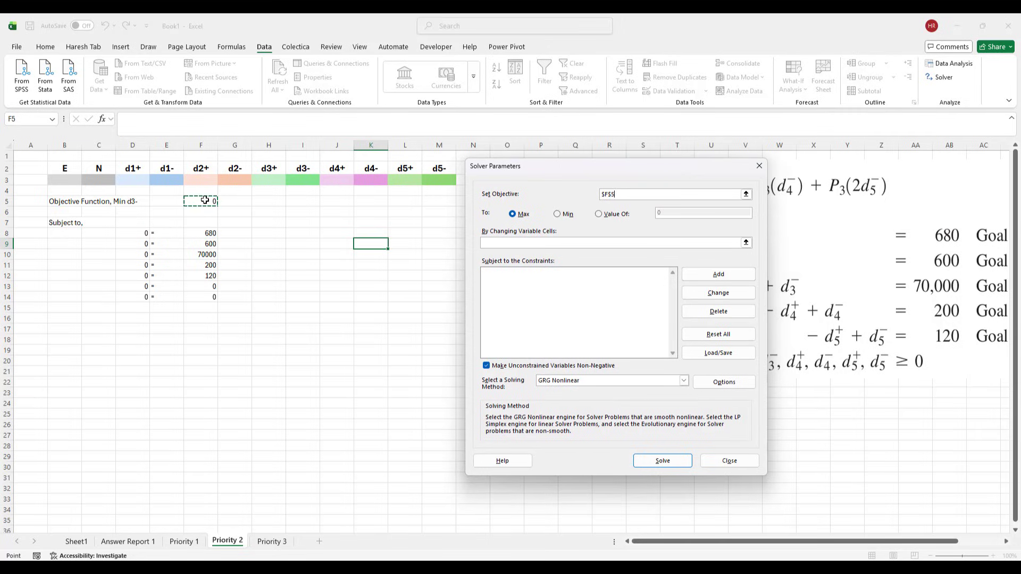
click(557, 214)
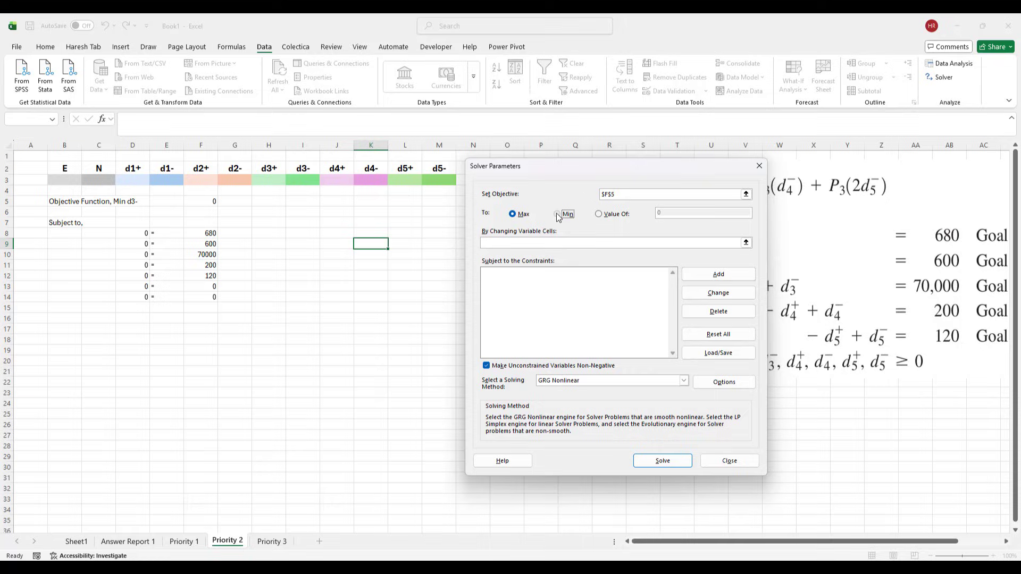
click(558, 243)
drag(66, 180, 434, 182)
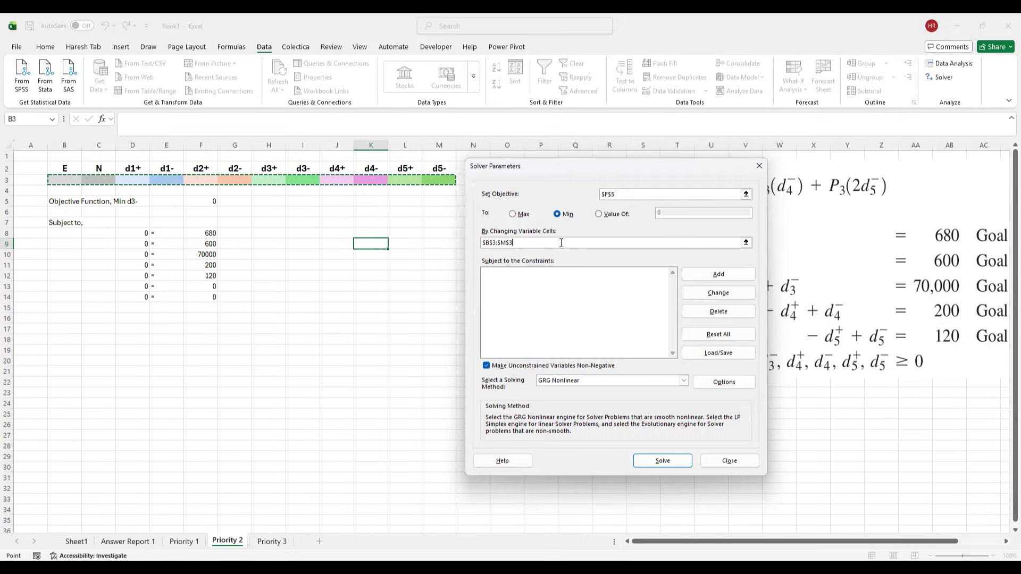
Step: Add the Solver constraint that D8:D14 equals F8:F14
click(718, 275)
click(137, 233)
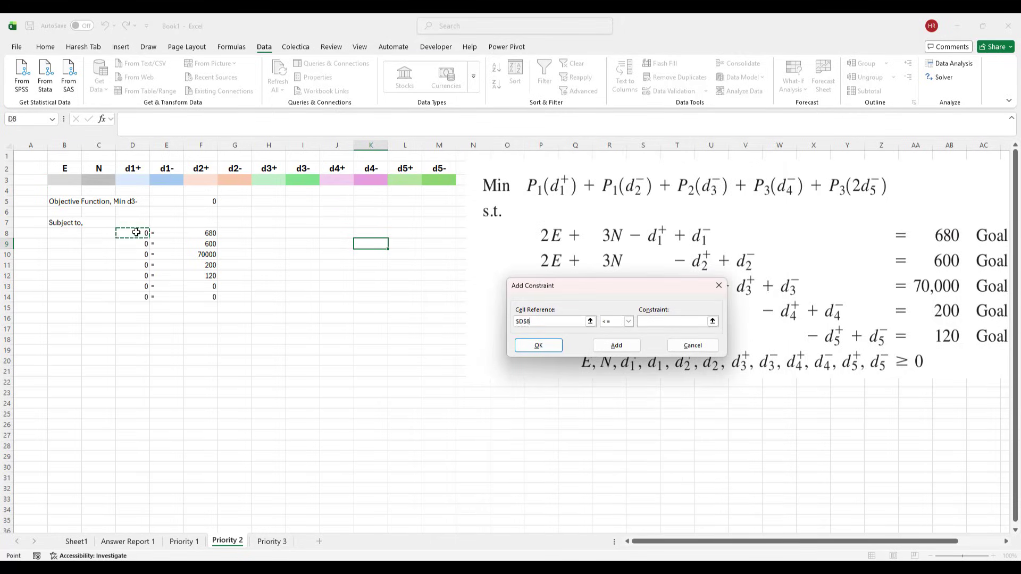
drag(137, 233, 136, 296)
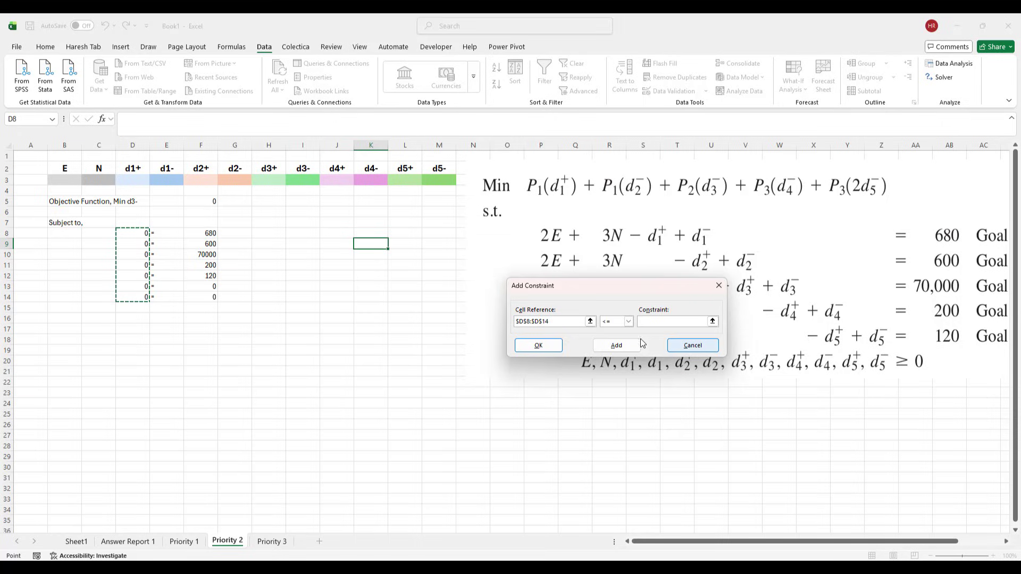
click(630, 322)
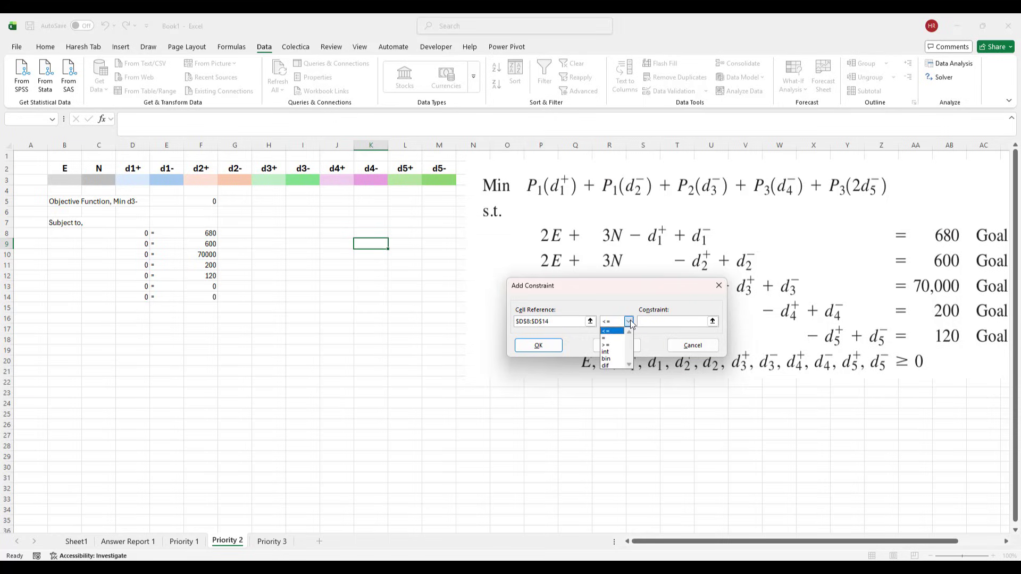
click(617, 339)
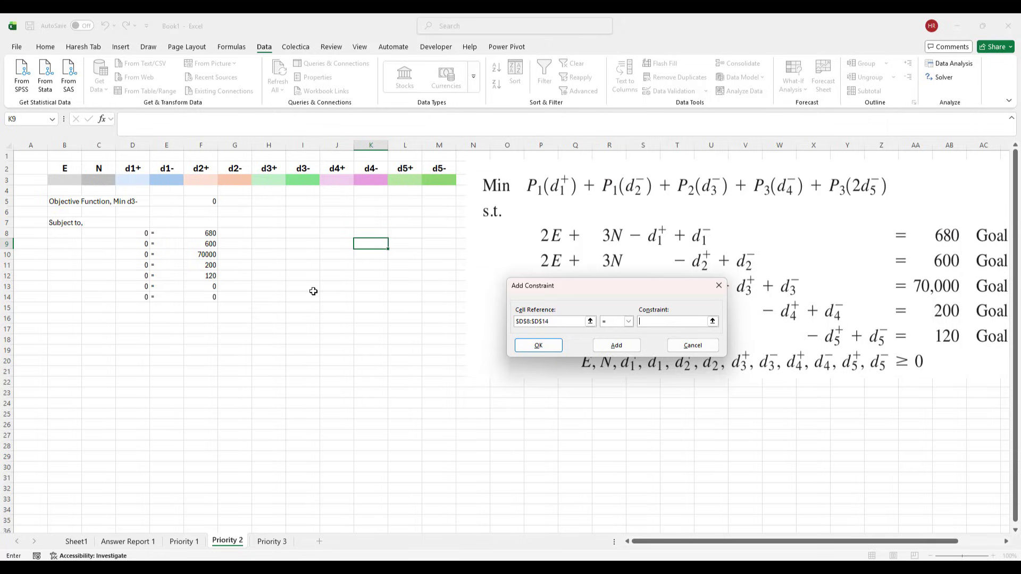
drag(205, 234, 200, 294)
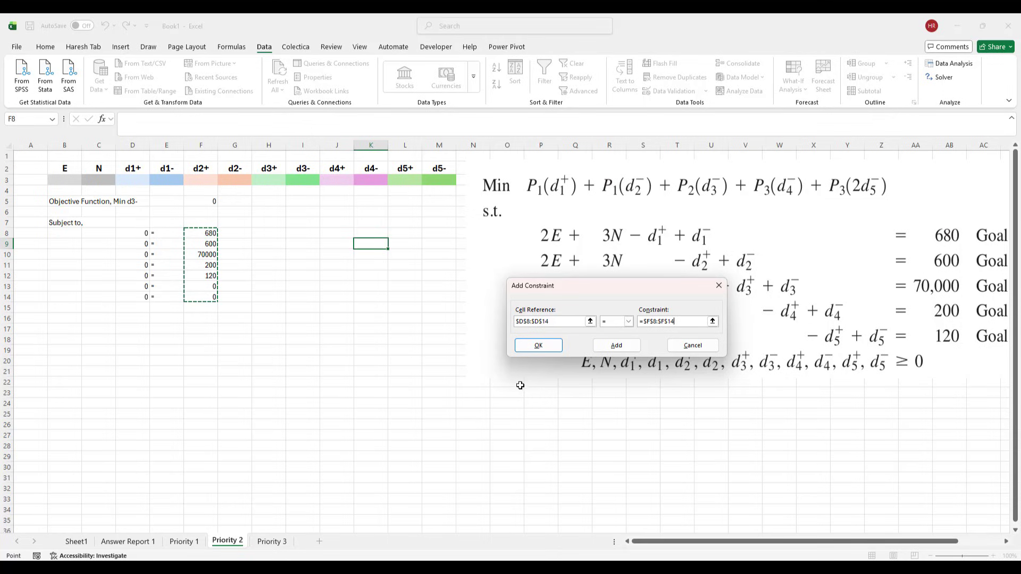
click(544, 347)
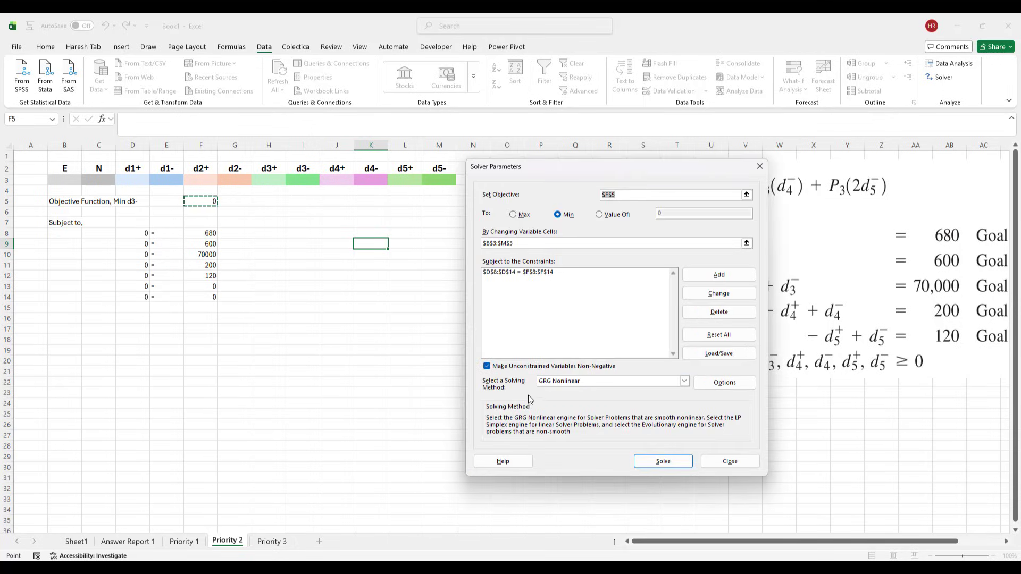
Step: Choose the solving method, solve the Priority 2 model, and keep the solution with an Answer report
click(554, 381)
click(557, 397)
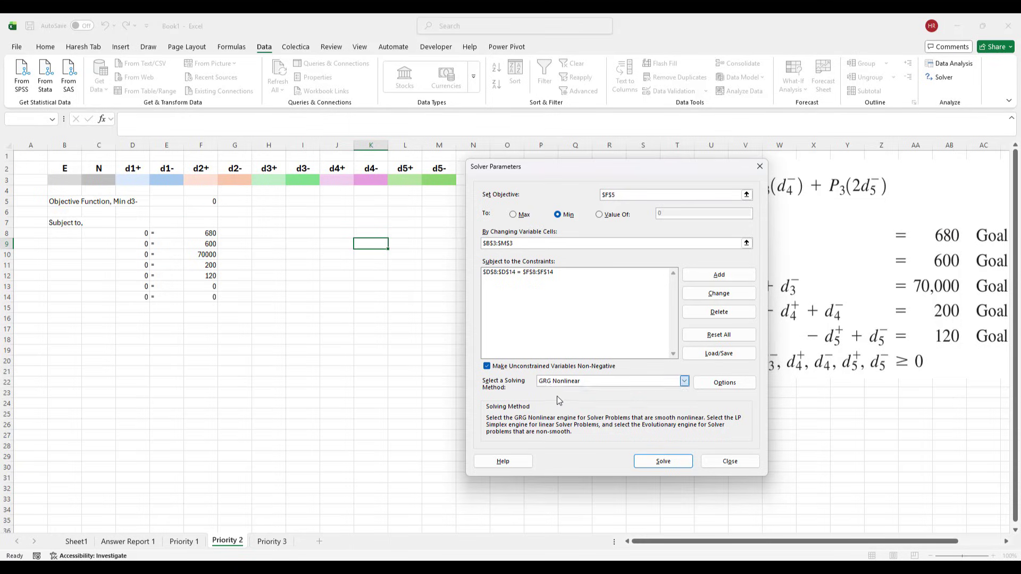
click(652, 460)
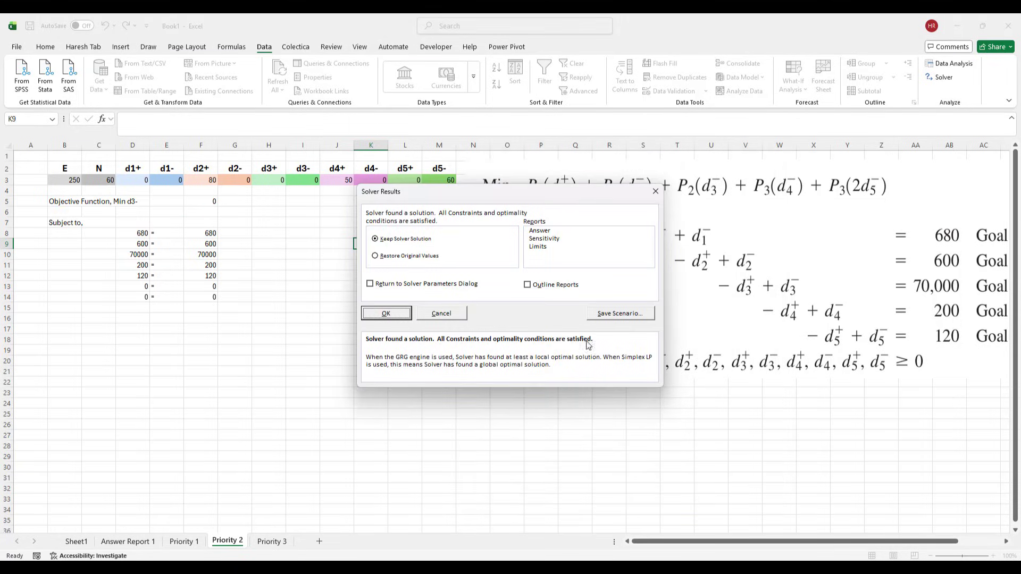
click(540, 233)
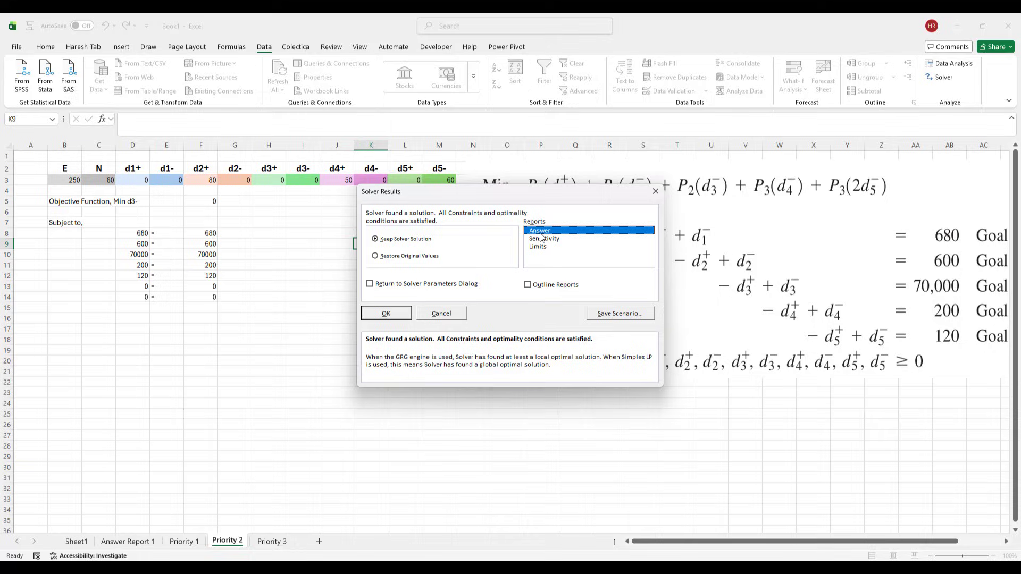
click(399, 314)
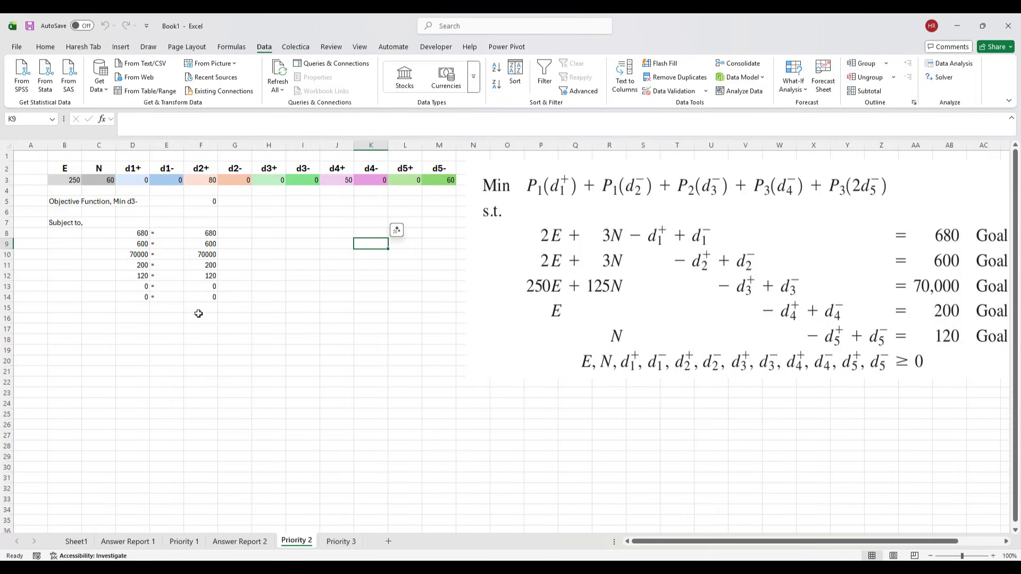
Step: Copy the entire Priority 2 sheet and paste it into the Priority 3 sheet starting at cell A1
click(8, 143)
key(ctrl+c)
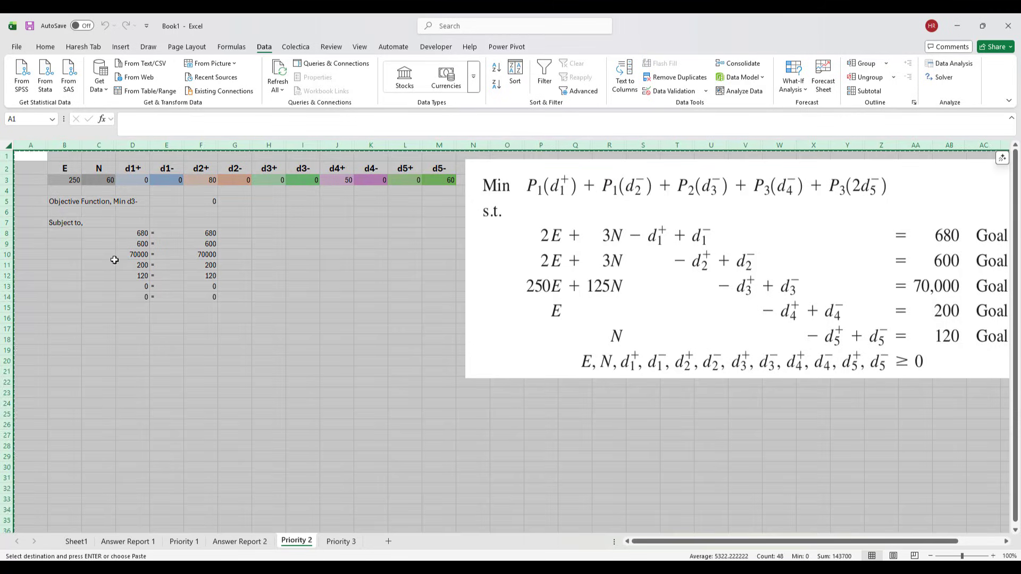
click(341, 541)
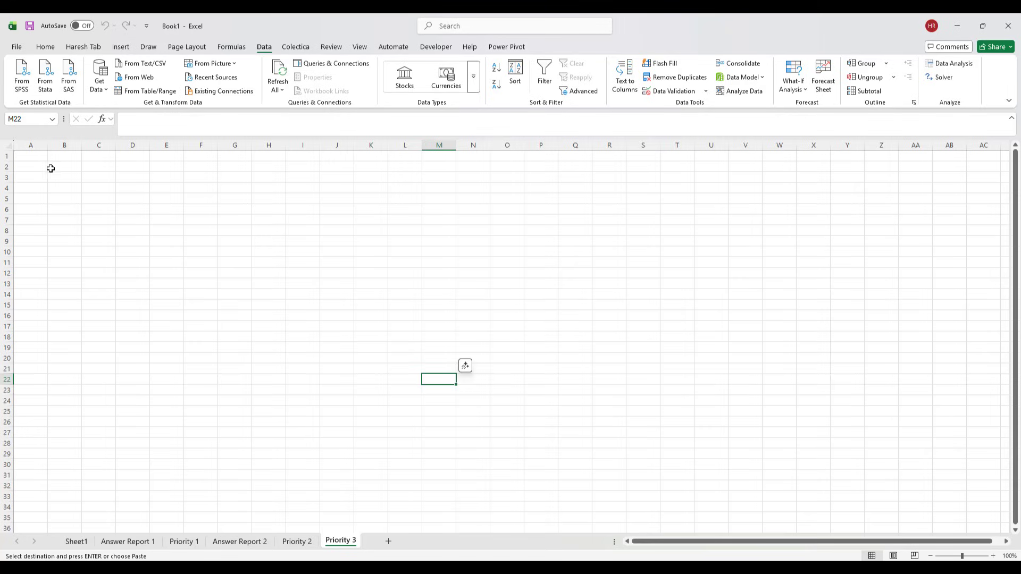
click(32, 157)
key(ctrl+v)
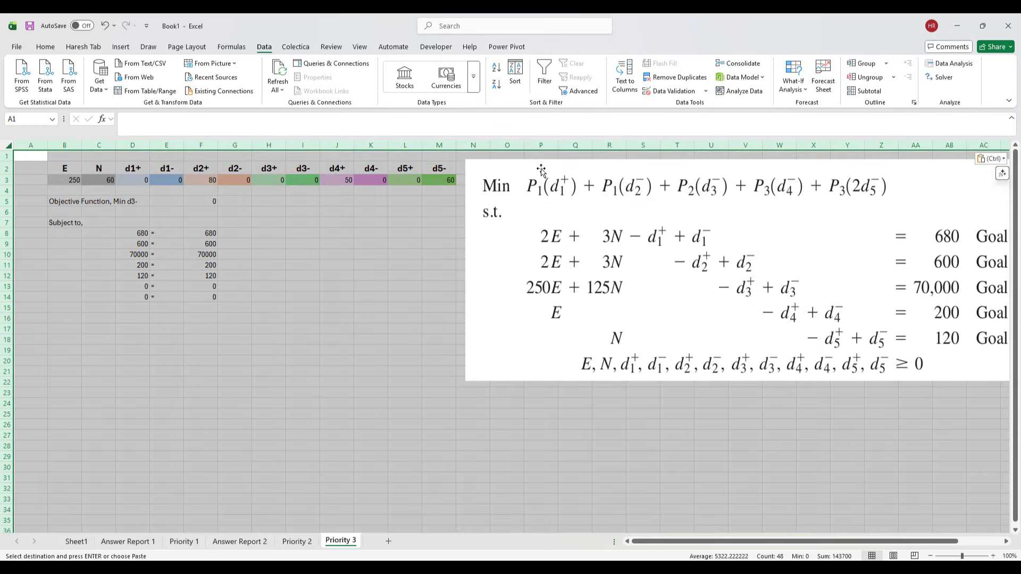
key(Escape)
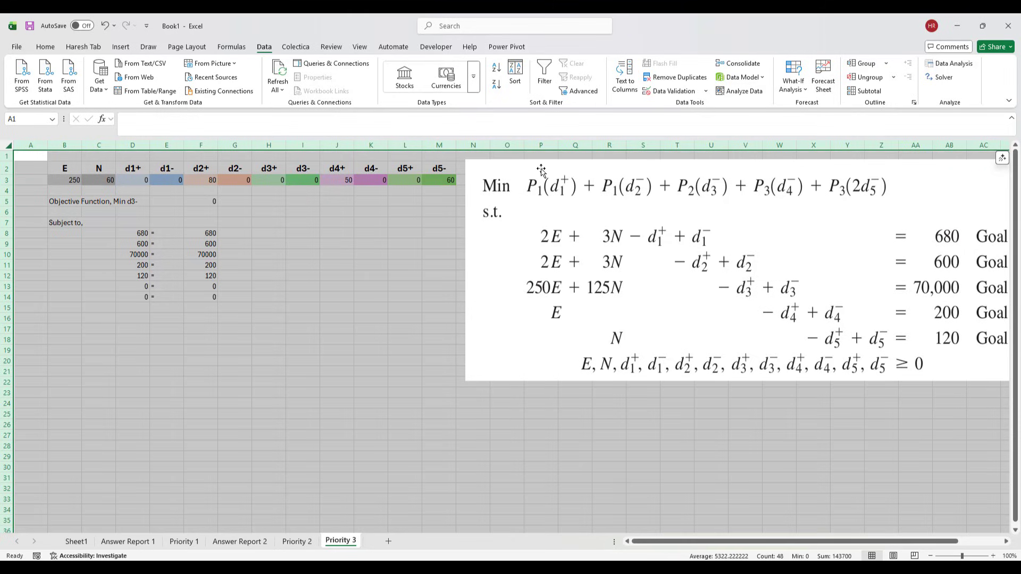
click(259, 285)
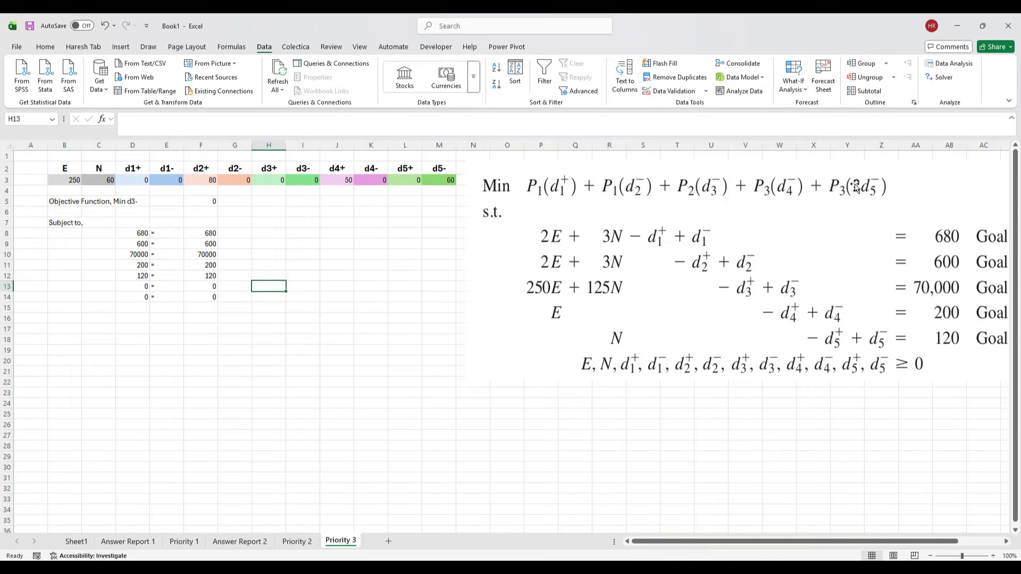
Step: Change the objective label in B5 of the Priority 3 sheet to "Objective Function, Min d4-&2d5-"
click(58, 202)
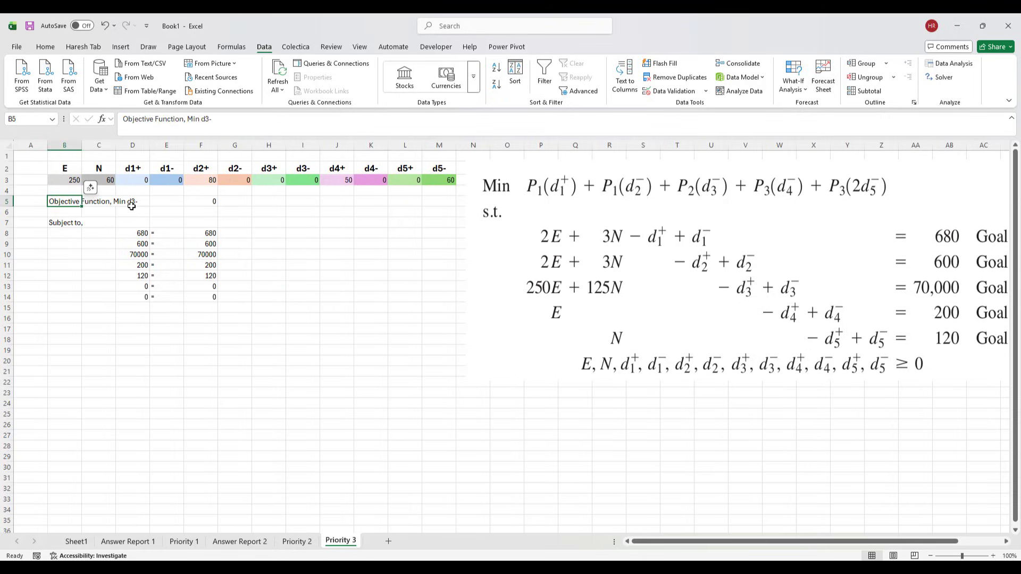
click(212, 119)
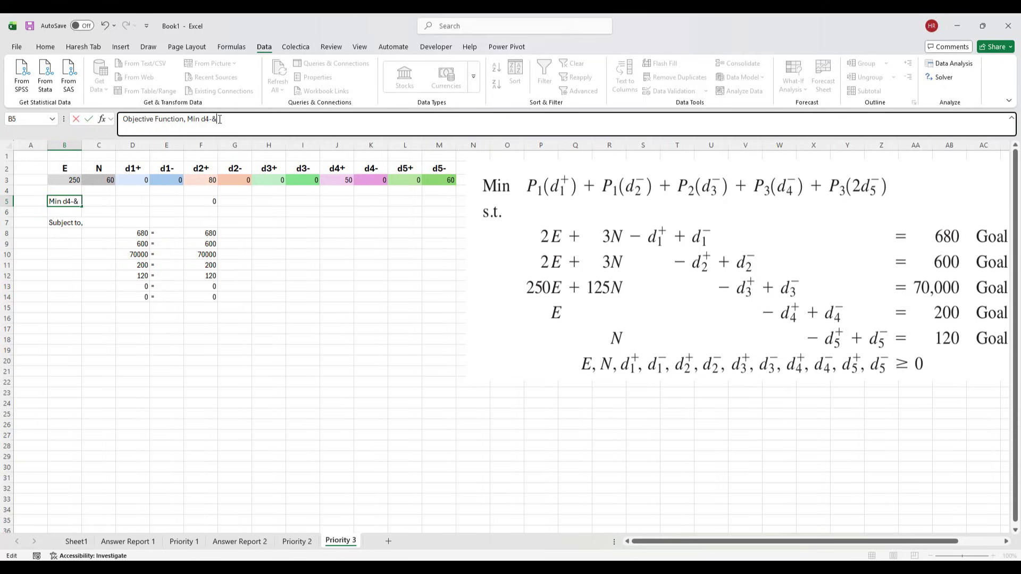
text(2)
key(BackSpace)
text(2d5-)
key(Return)
Step: Replace the objective formula in F5 with =K3+(2*M3), combining d4- and twice d5-
click(207, 202)
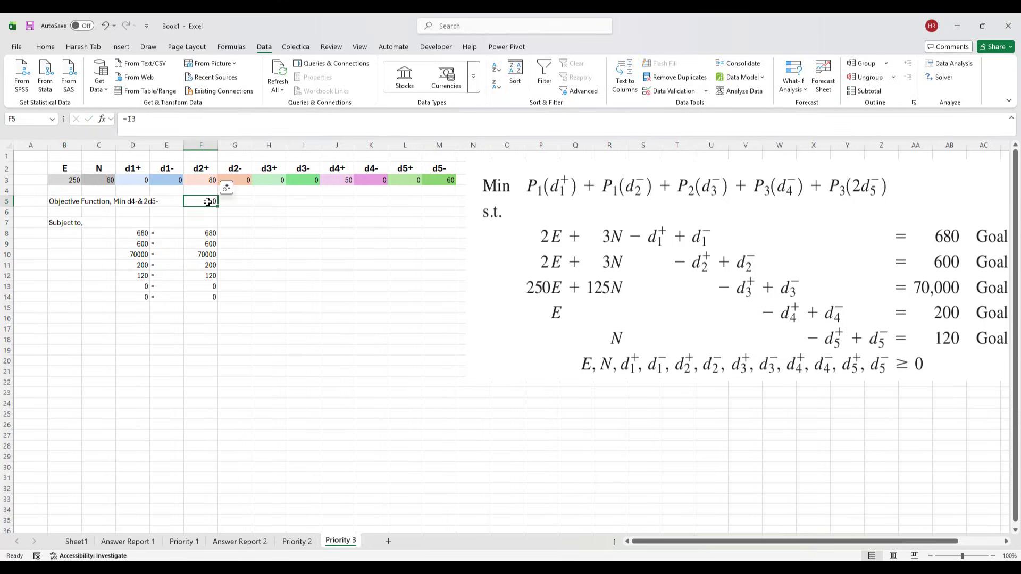
text(=I3)
key(BackSpace)
key(BackSpace)
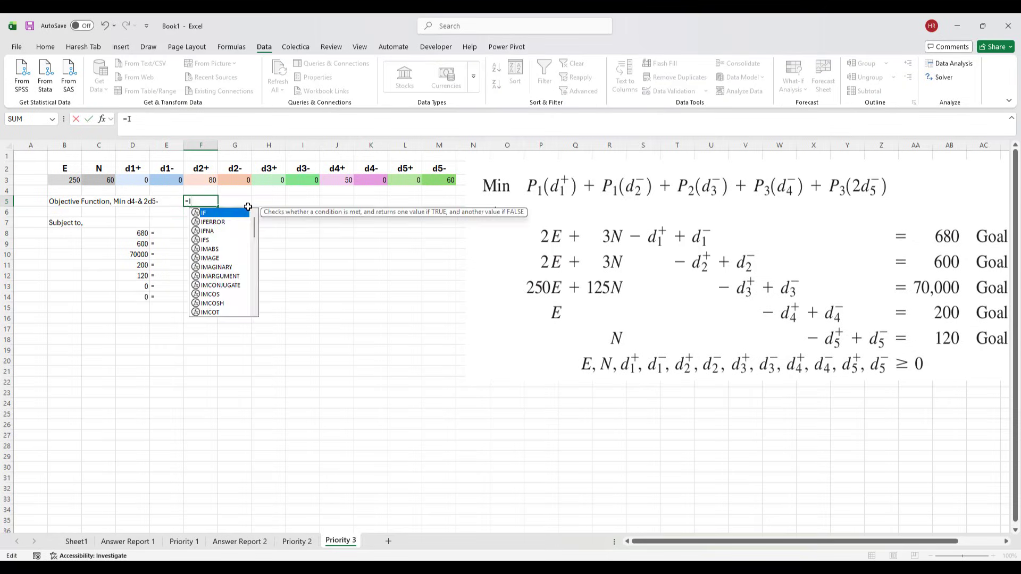
click(373, 180)
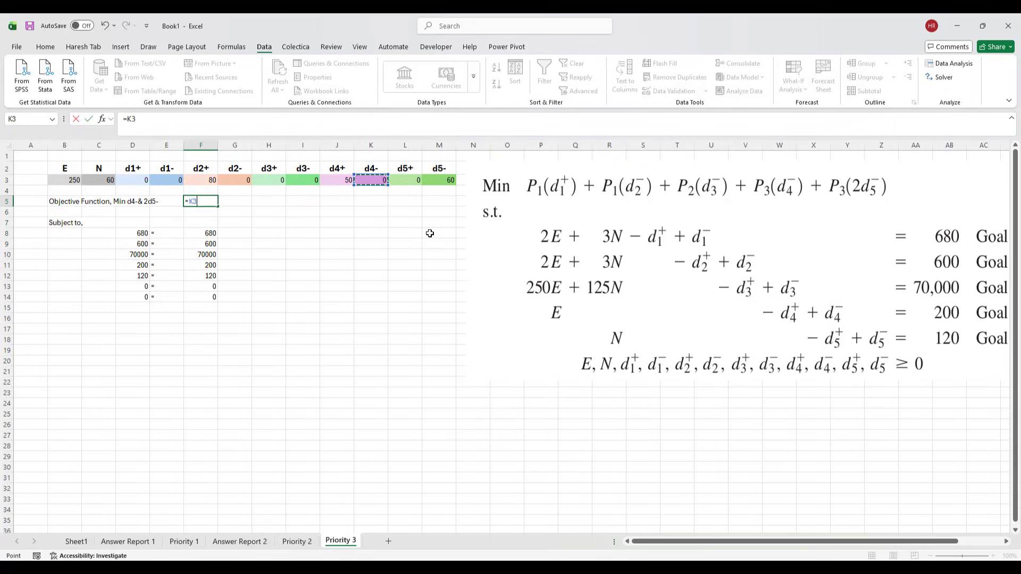
text(+(2*)
click(448, 180)
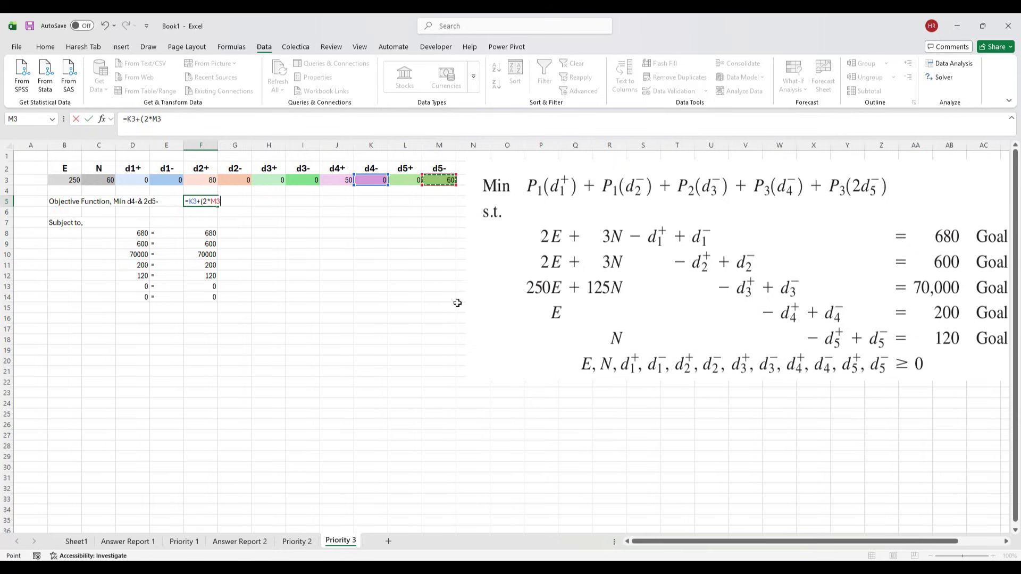
key(Return)
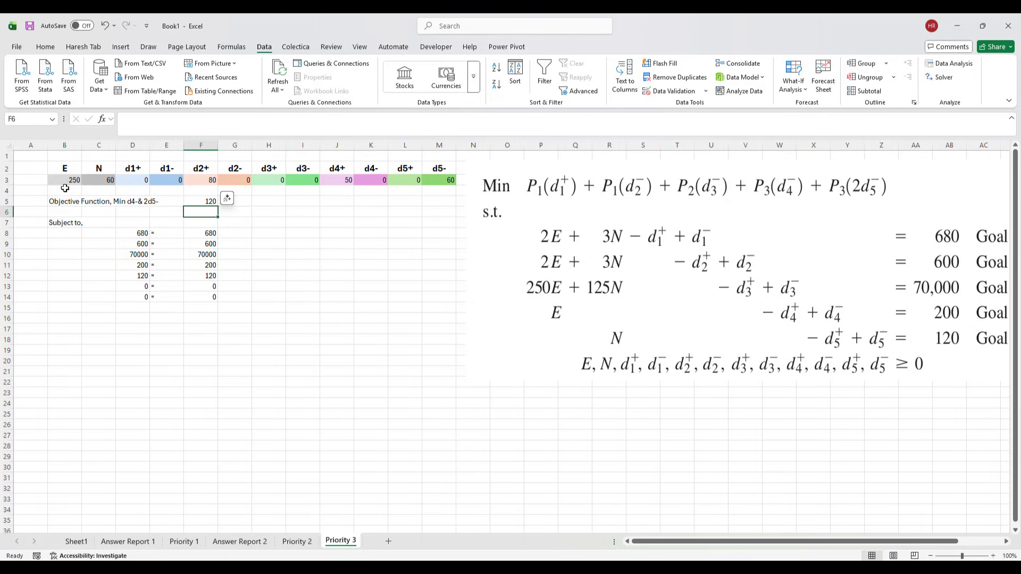
Step: Clear the copied decision and deviation variable values in B3:M3 of the Priority 3 sheet
drag(71, 180, 449, 181)
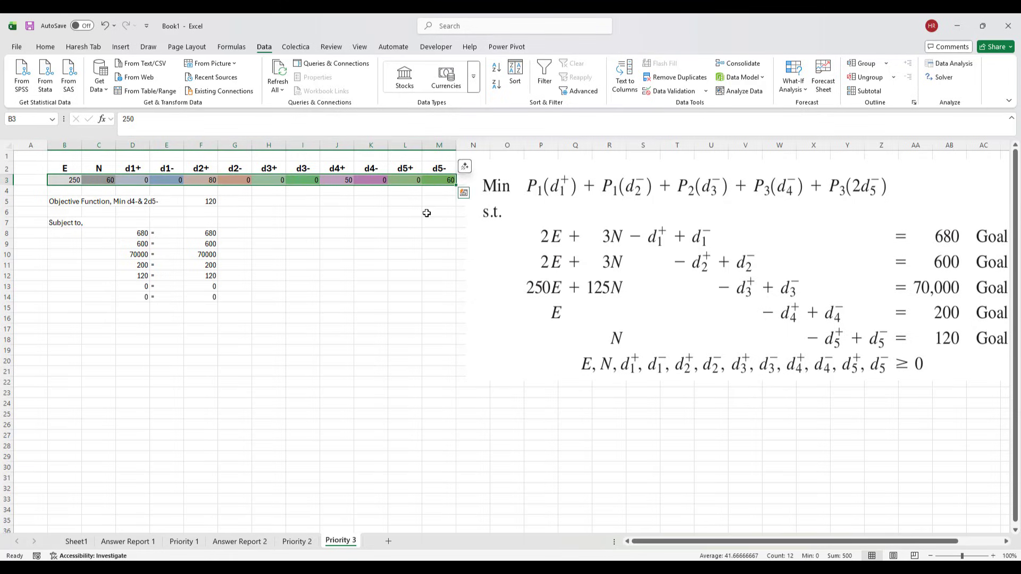
key(Delete)
click(417, 234)
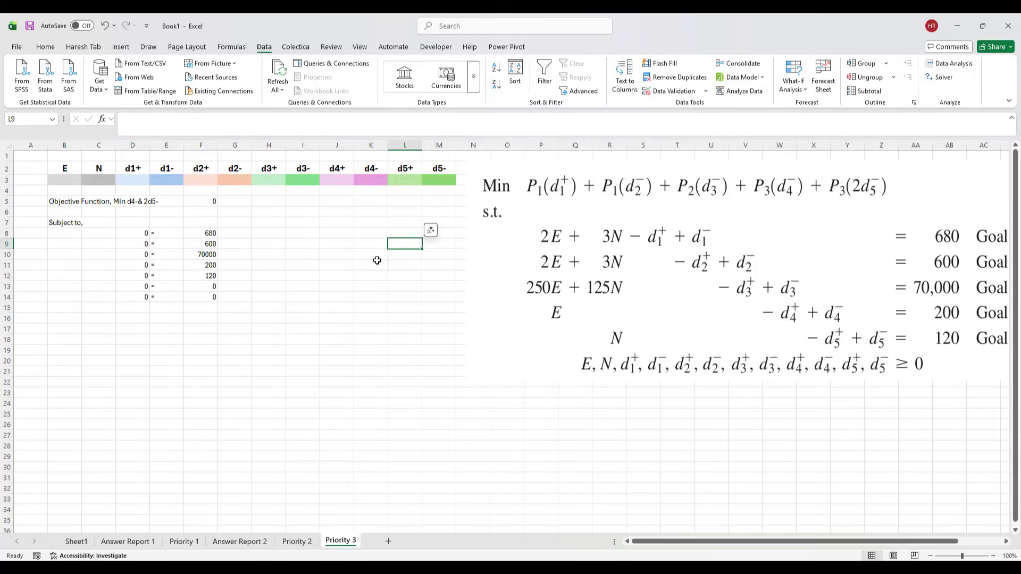
Step: Enter the formula =I3 in D15 as the left side of a new d3- constraint
click(147, 306)
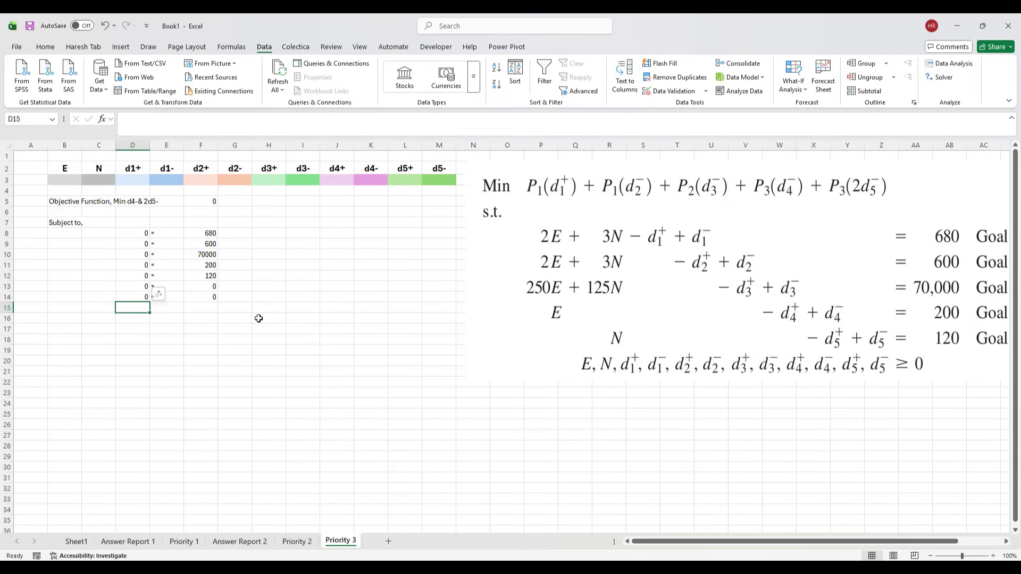
text(=)
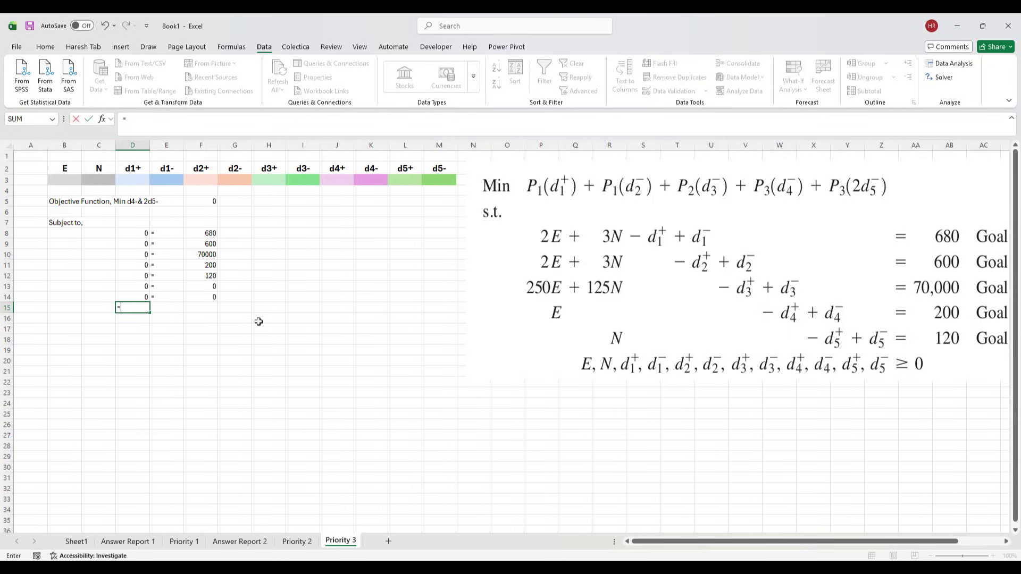
click(308, 176)
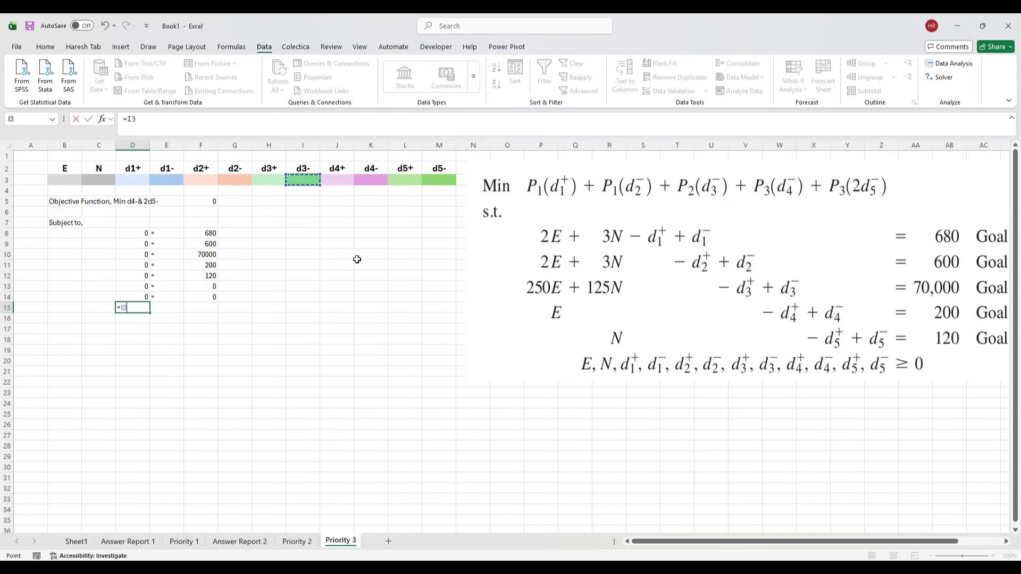
key(Return)
Step: Complete the d3- constraint row with an equals sign in E15 and 0 in F15
click(182, 309)
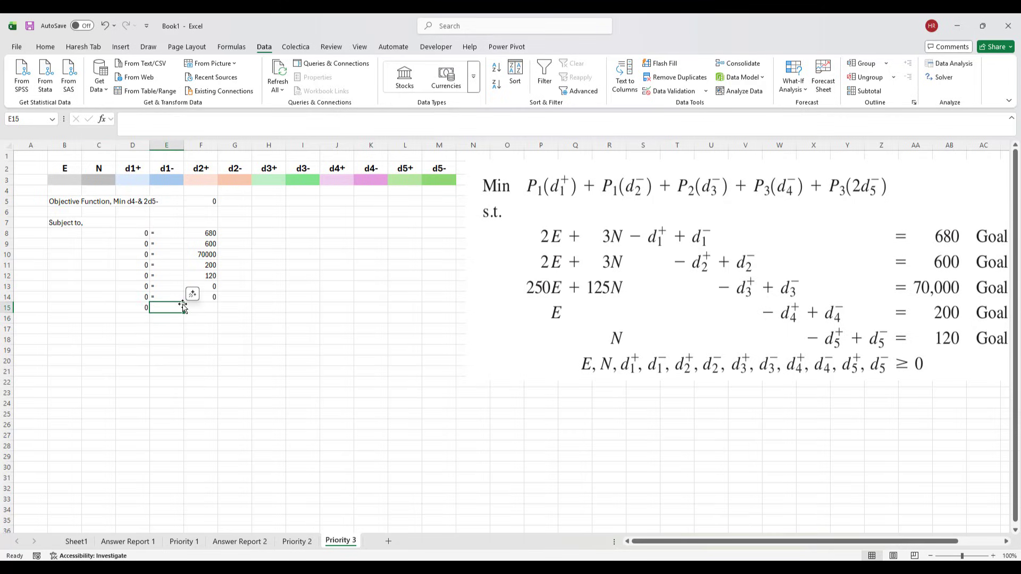
text(=)
click(214, 309)
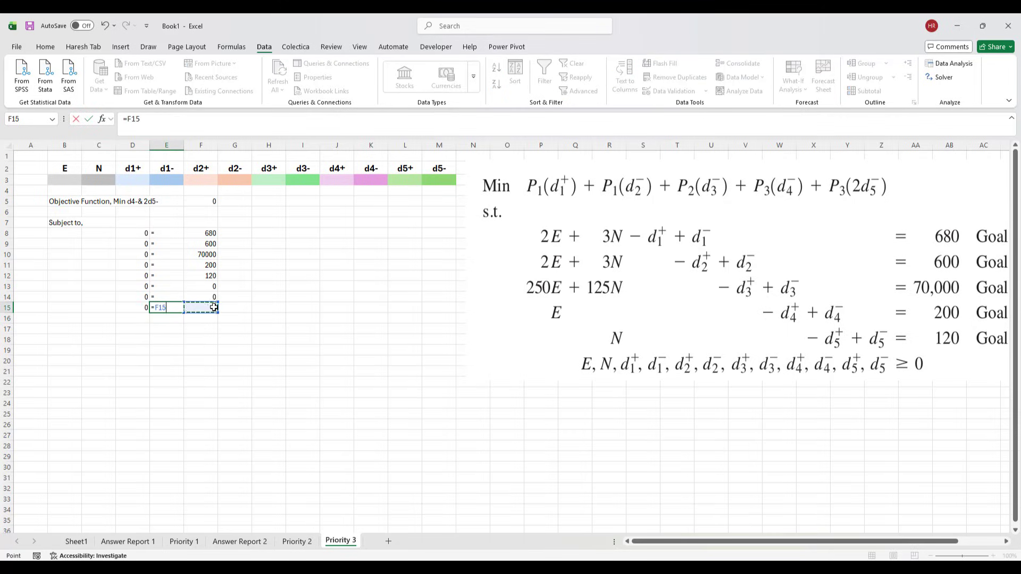
key(BackSpace)
key(BackSpace)
key(BackSpace)
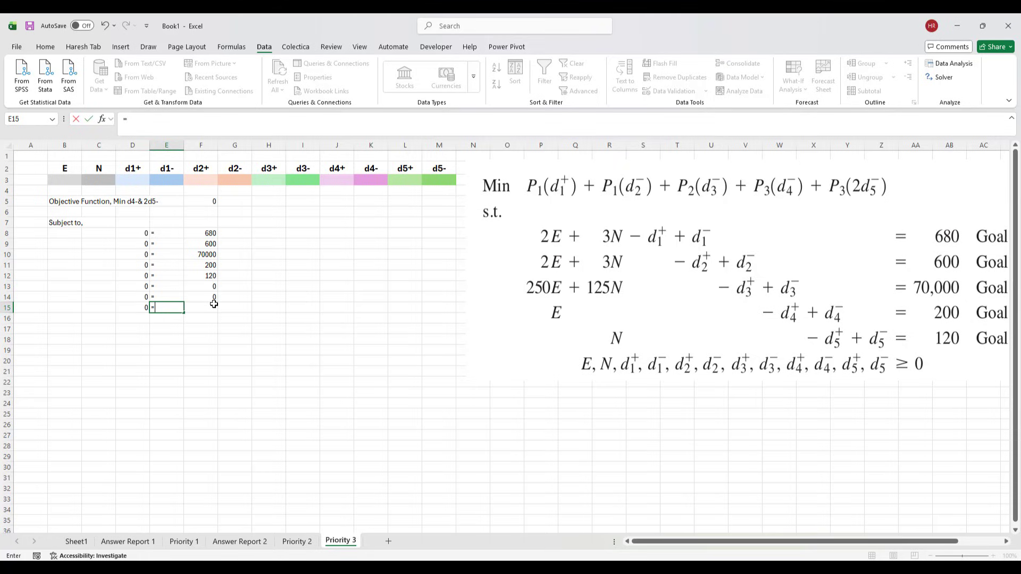
key(Return)
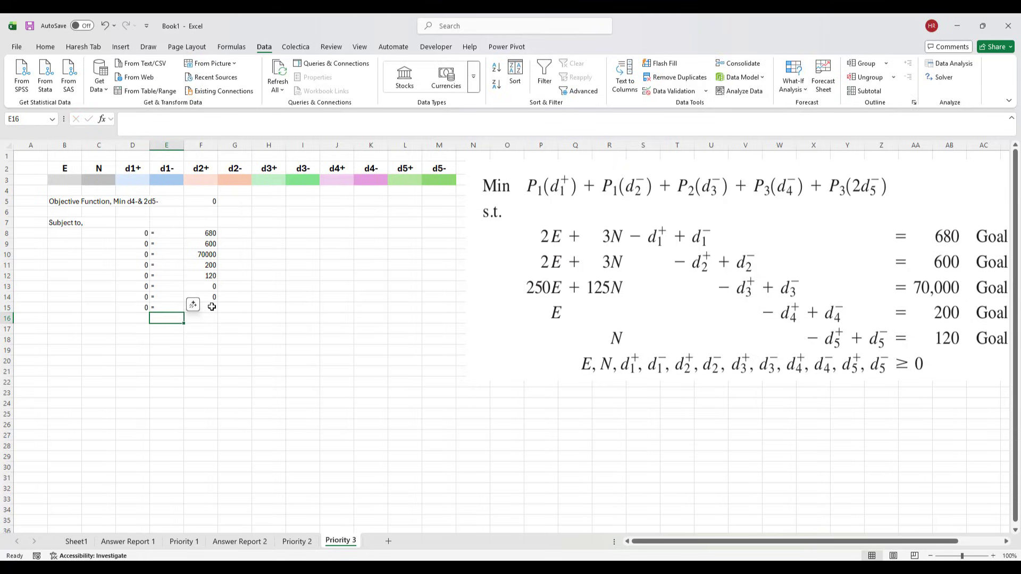
click(211, 307)
text(0)
click(169, 361)
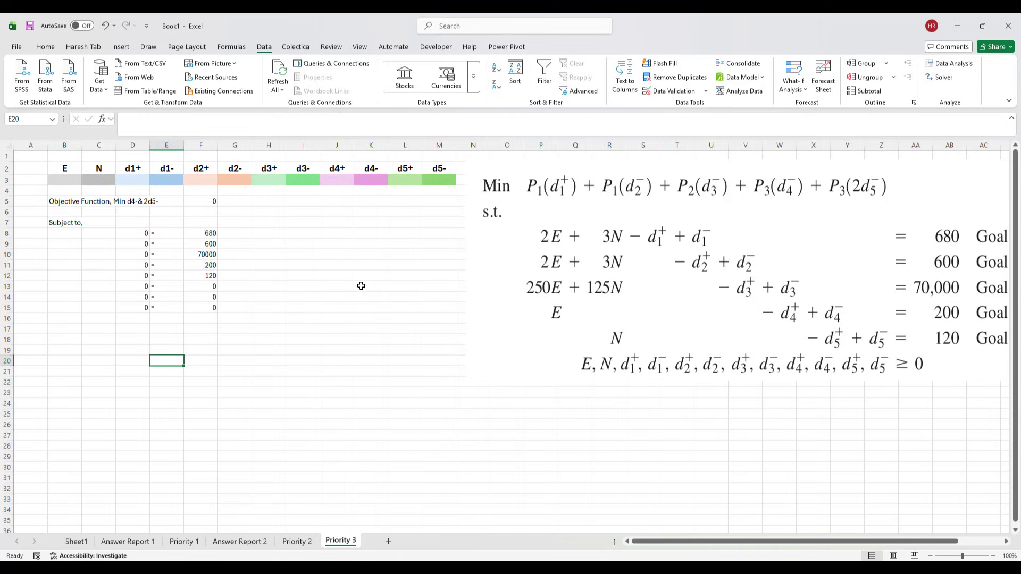
Step: Set up Solver on the Priority 3 sheet to minimize F5 by changing the variable cells B3:M3
click(942, 78)
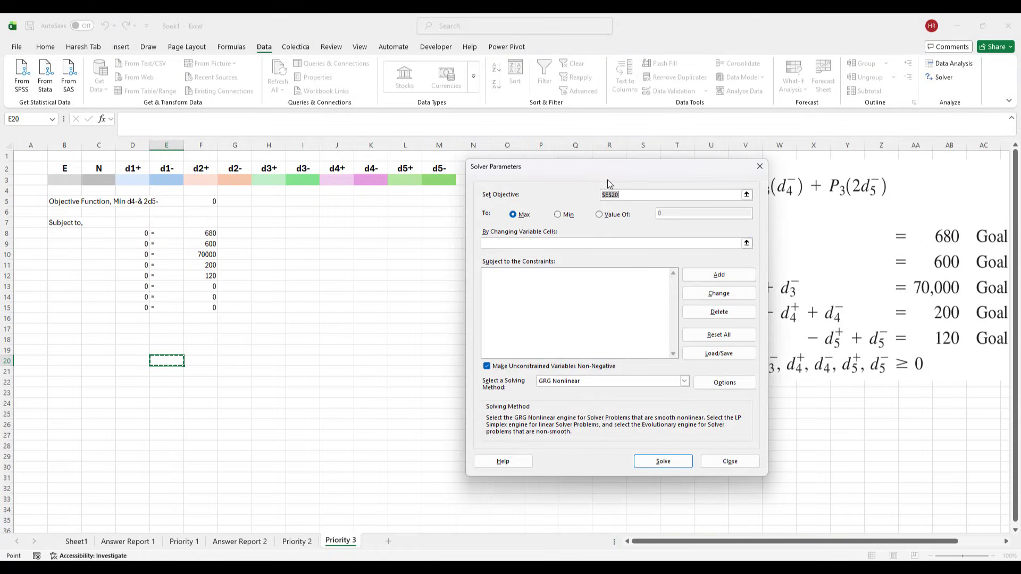
click(201, 201)
click(565, 218)
click(560, 241)
drag(69, 179, 446, 180)
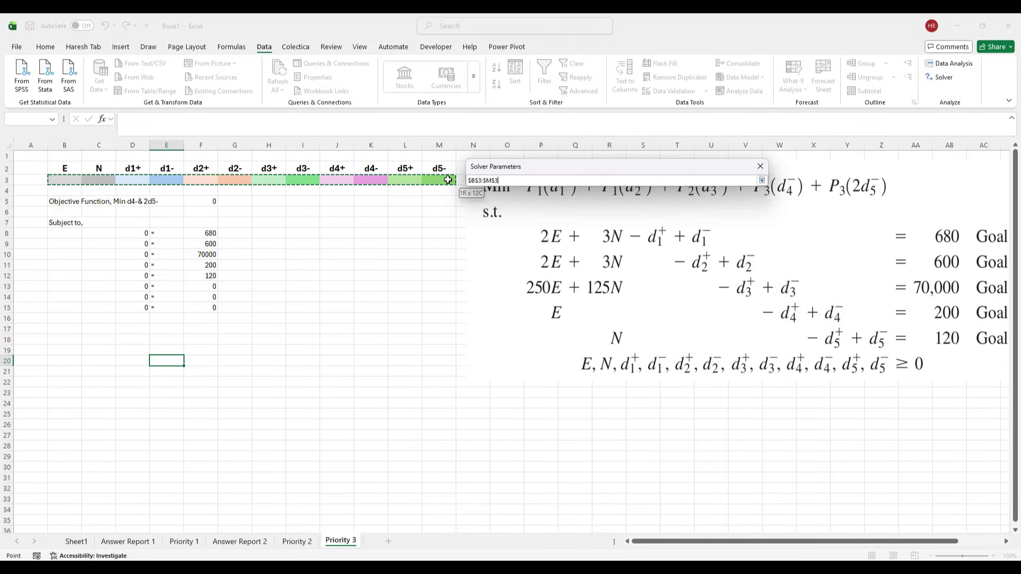
Step: Add the Solver constraint that D8:D15 equals F8:F15
click(708, 275)
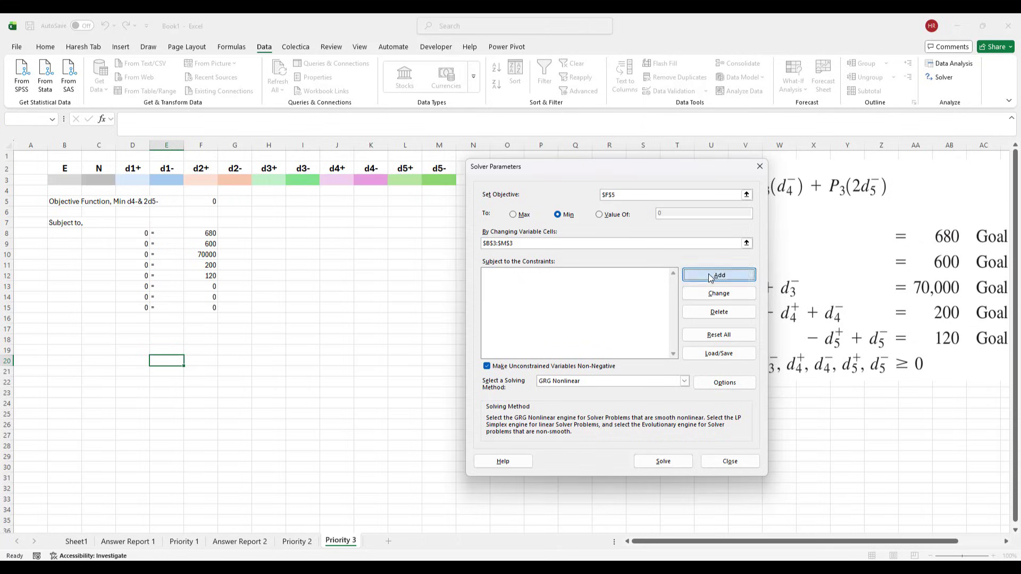
drag(133, 234, 139, 301)
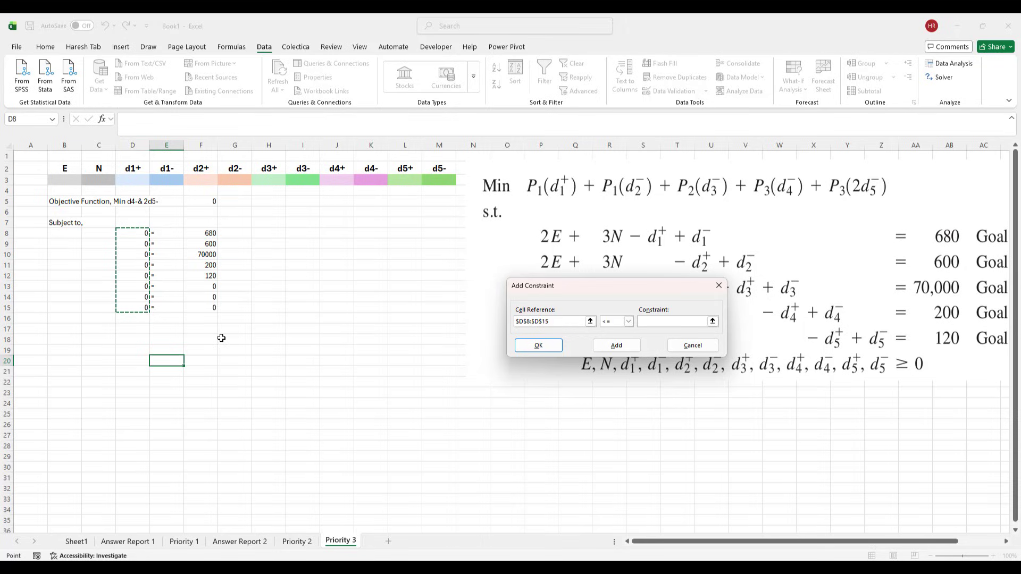
click(629, 322)
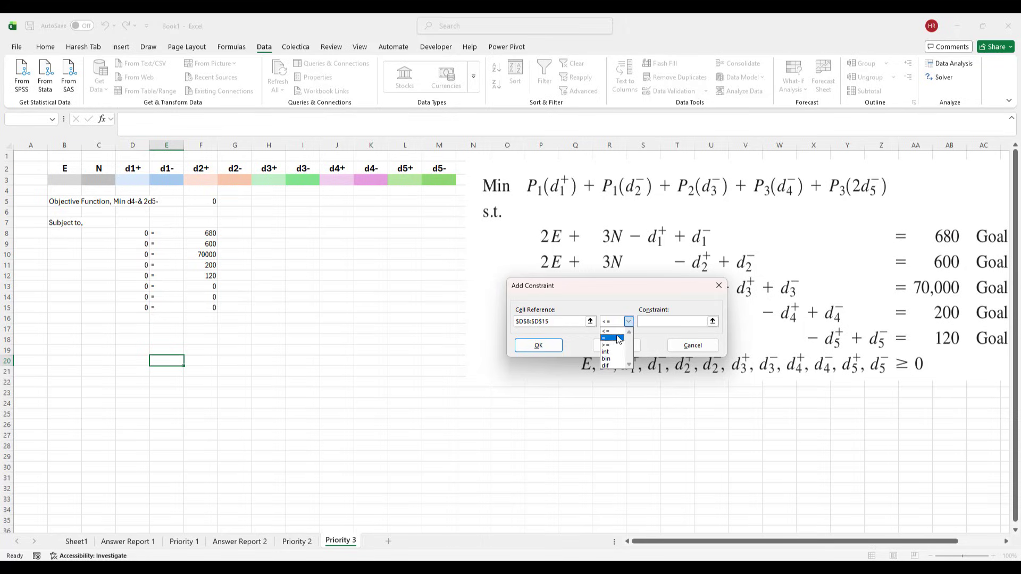
click(612, 340)
click(649, 323)
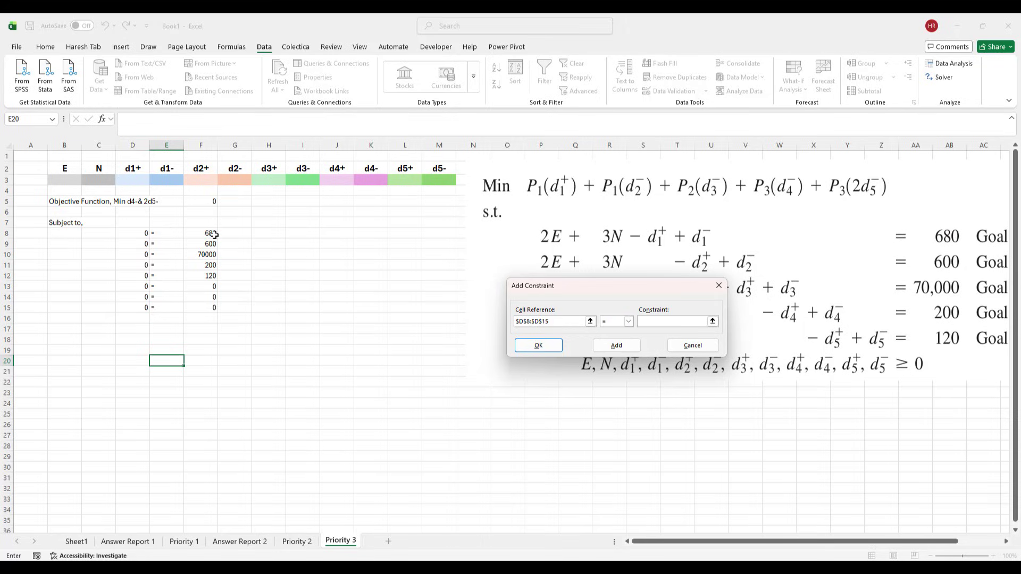
drag(211, 234, 207, 303)
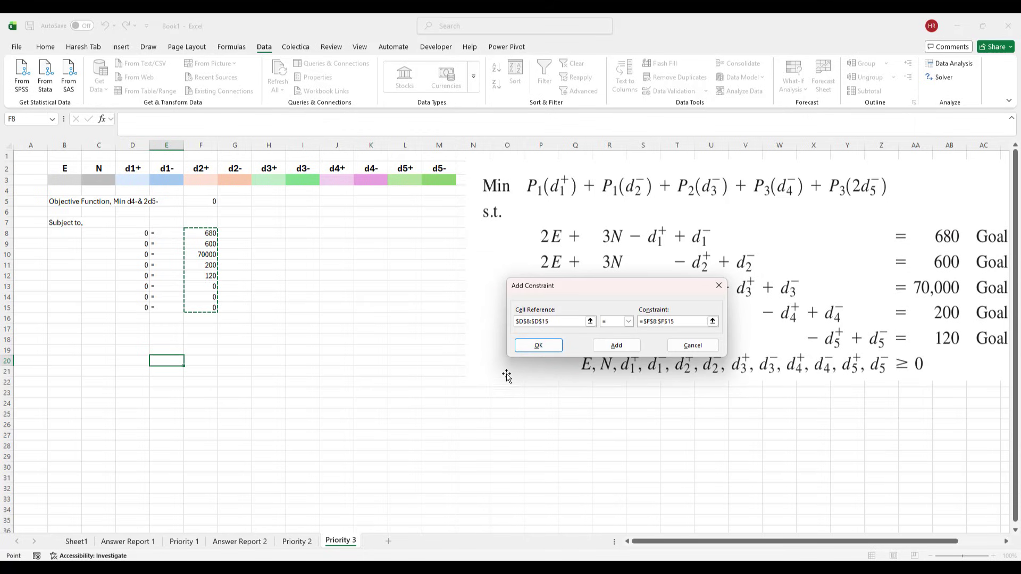
click(539, 346)
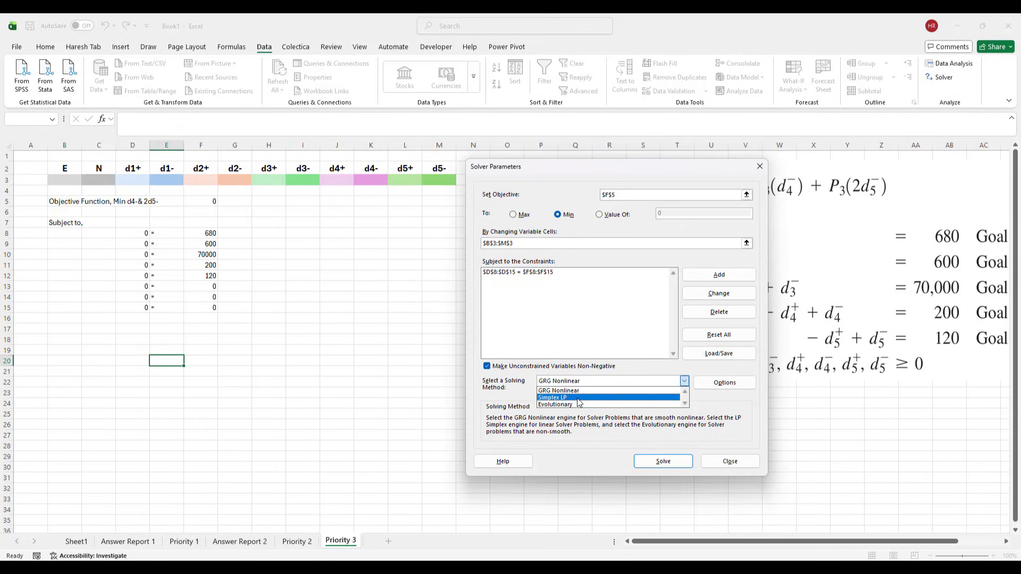
Step: Solve the Priority 3 model with the Simplex LP method and keep the solution with an Answer report
click(578, 399)
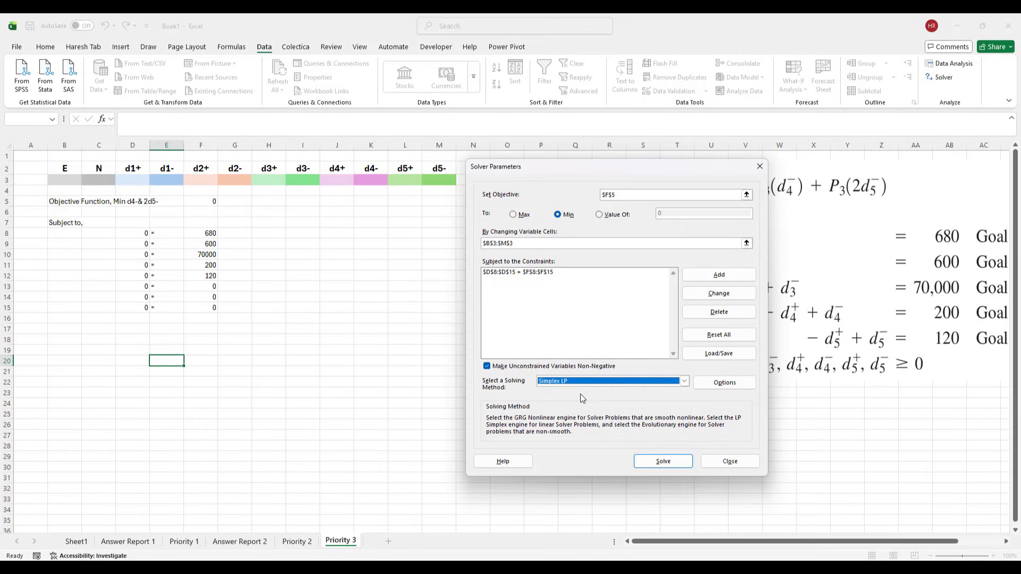
click(674, 462)
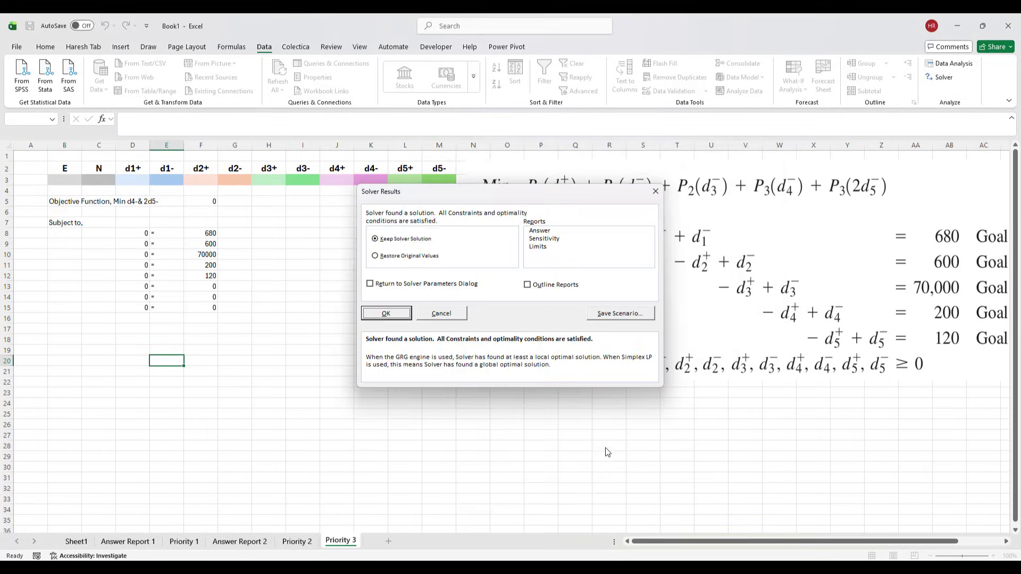
click(548, 231)
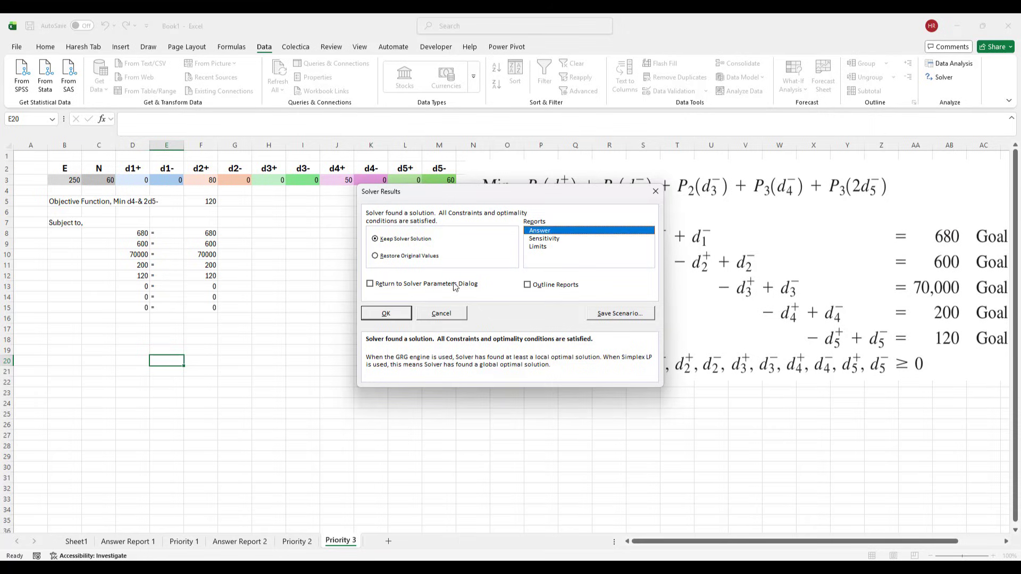
click(396, 313)
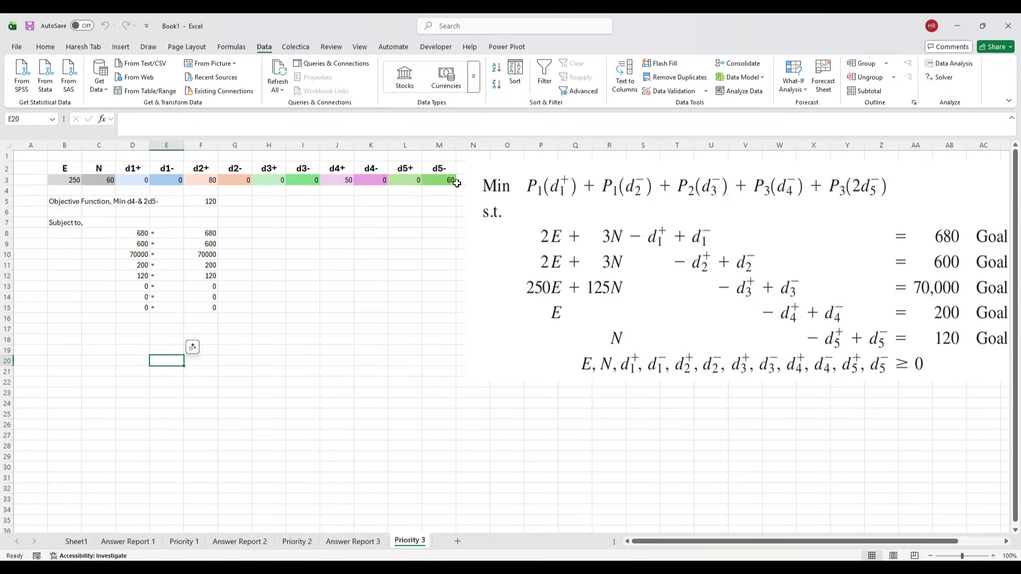
click(126, 348)
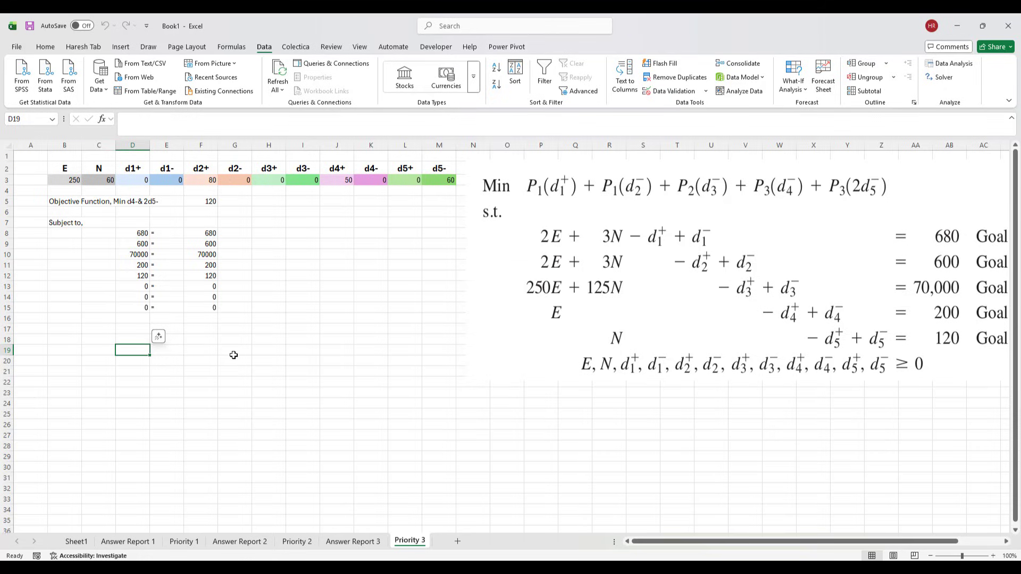
Step: Start an answer summary below the constraints with "Ans:" in D19, label E in E19 and its value 250 in F19
text(Go)
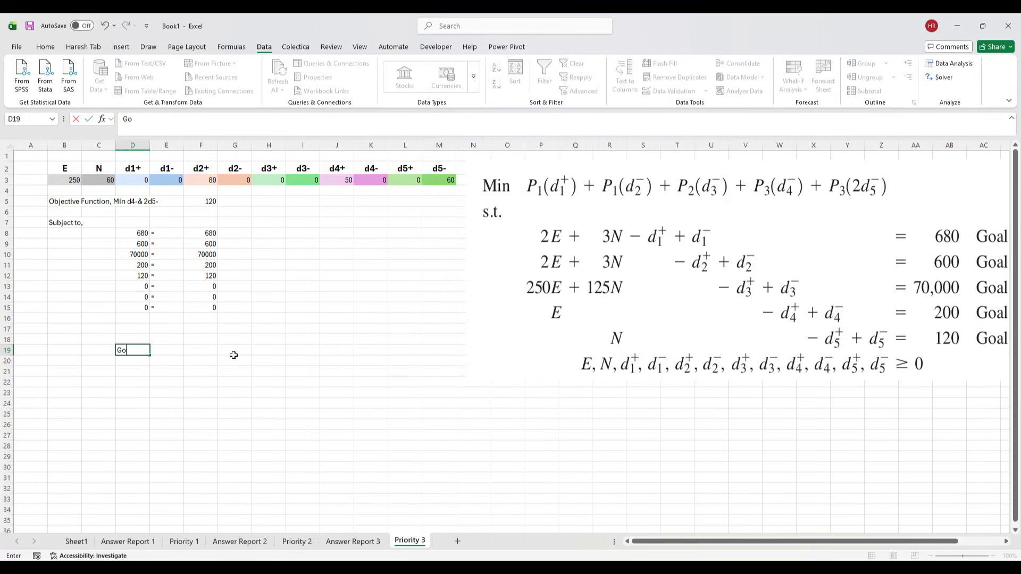
text(Ans:)
key(Tab)
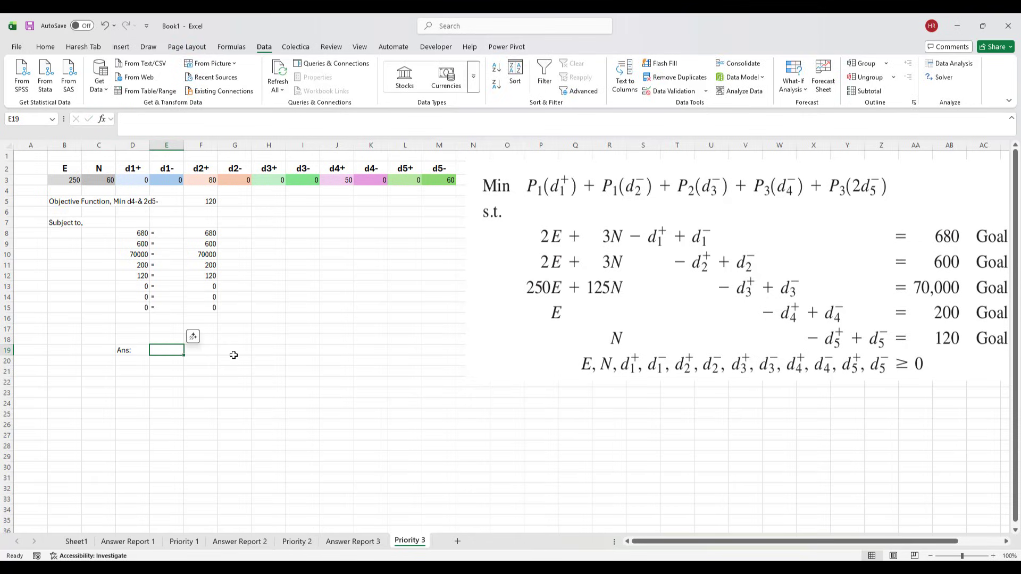
text(E)
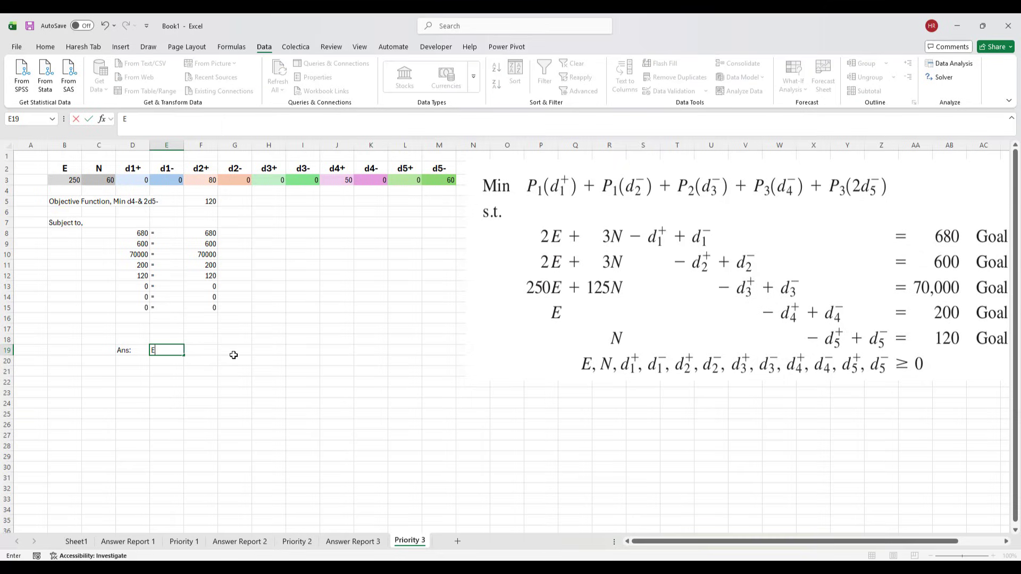
key(Tab)
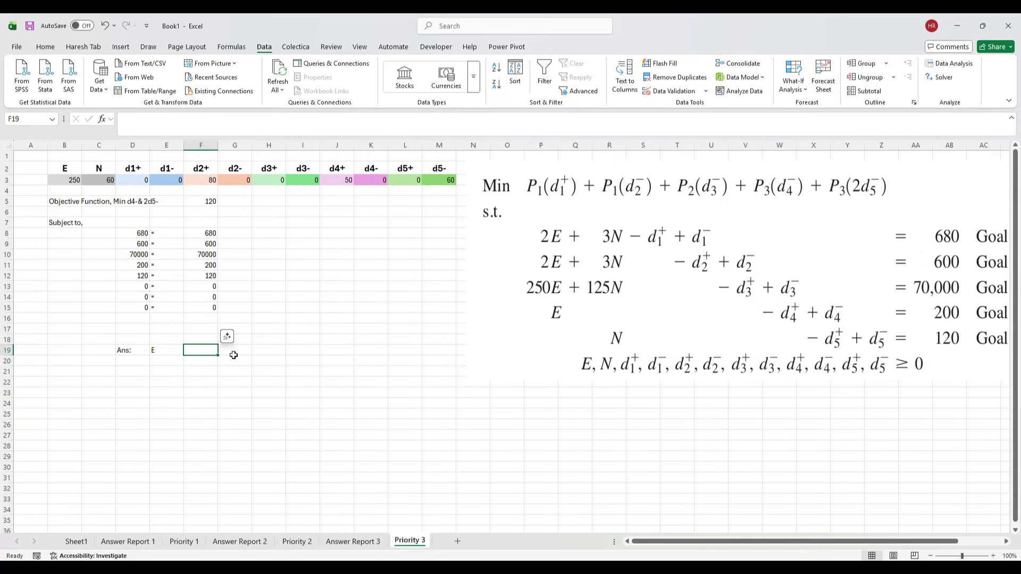
text(250)
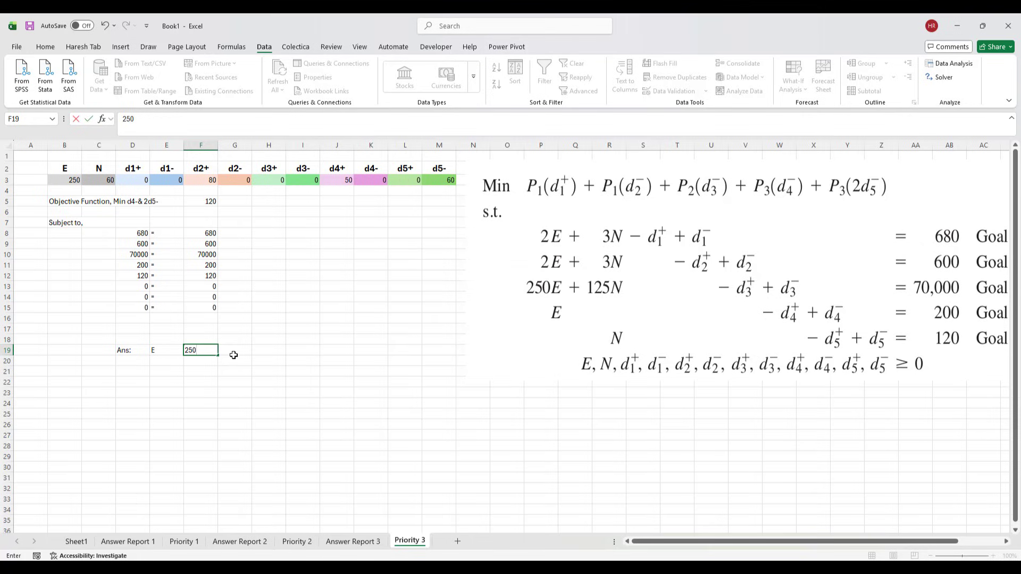
key(Return)
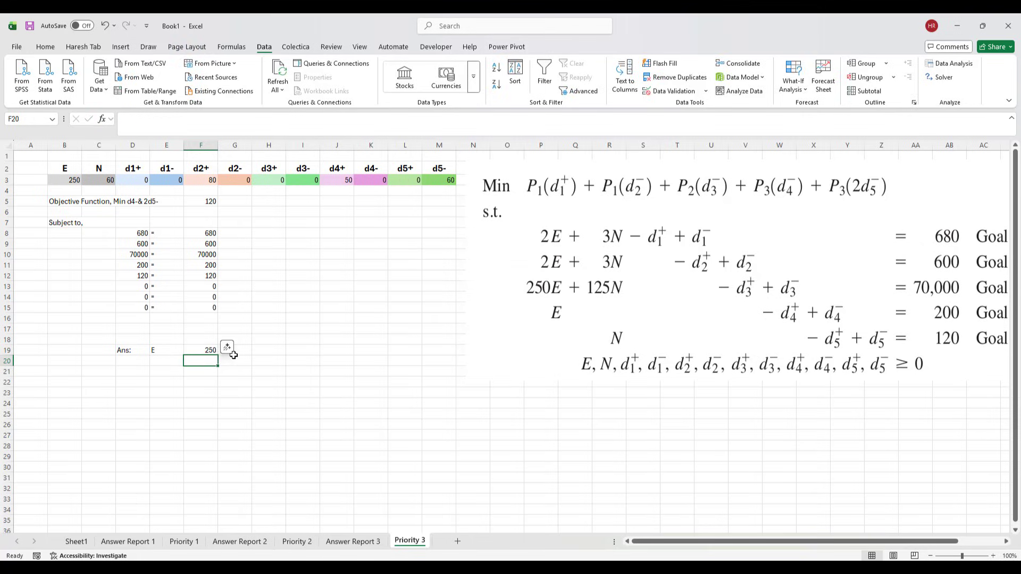
Step: Add the N row to the answer summary, with label N in E20 and value 60 in F20
key(Left)
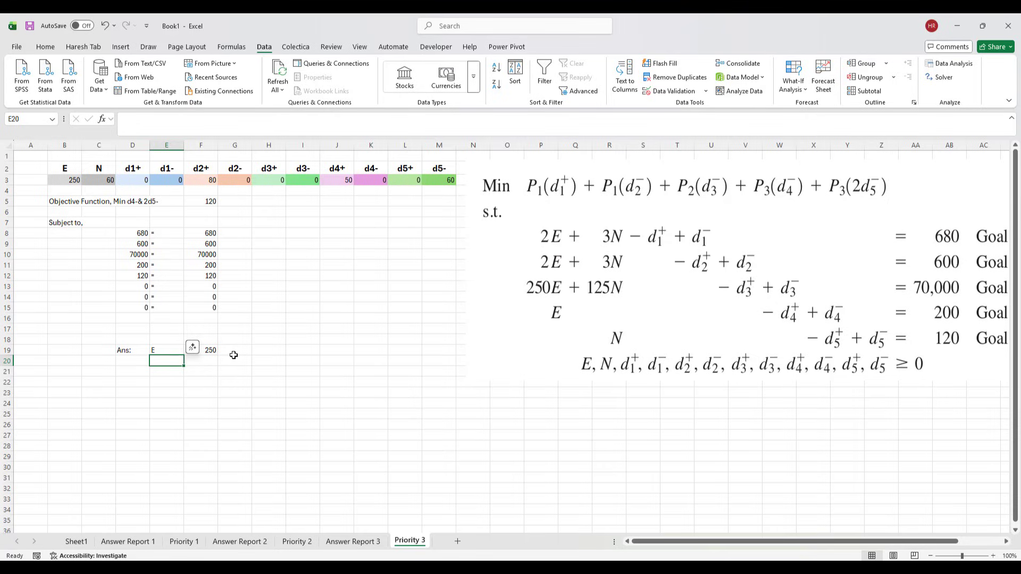
text(N)
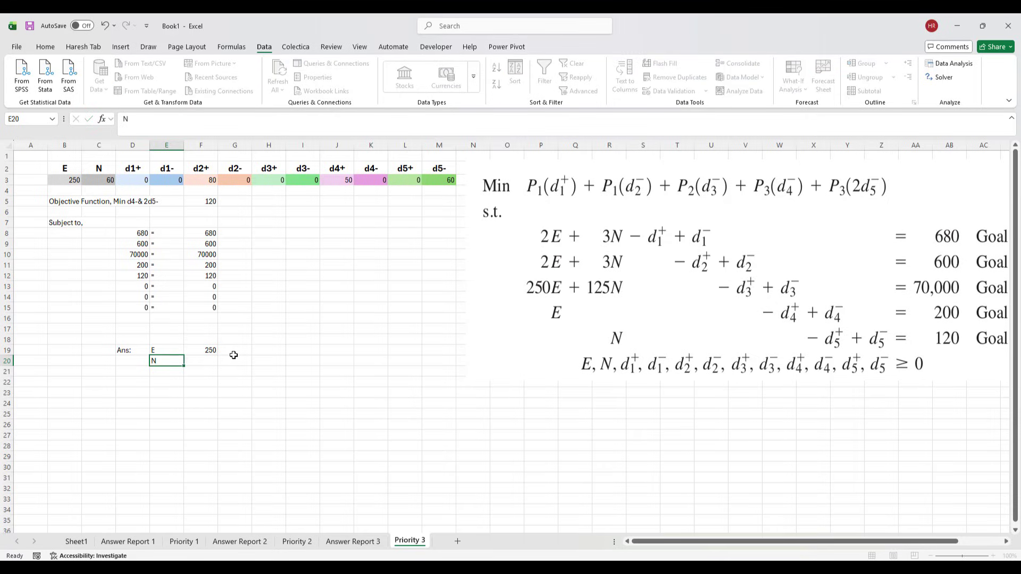
key(Right)
text(6)
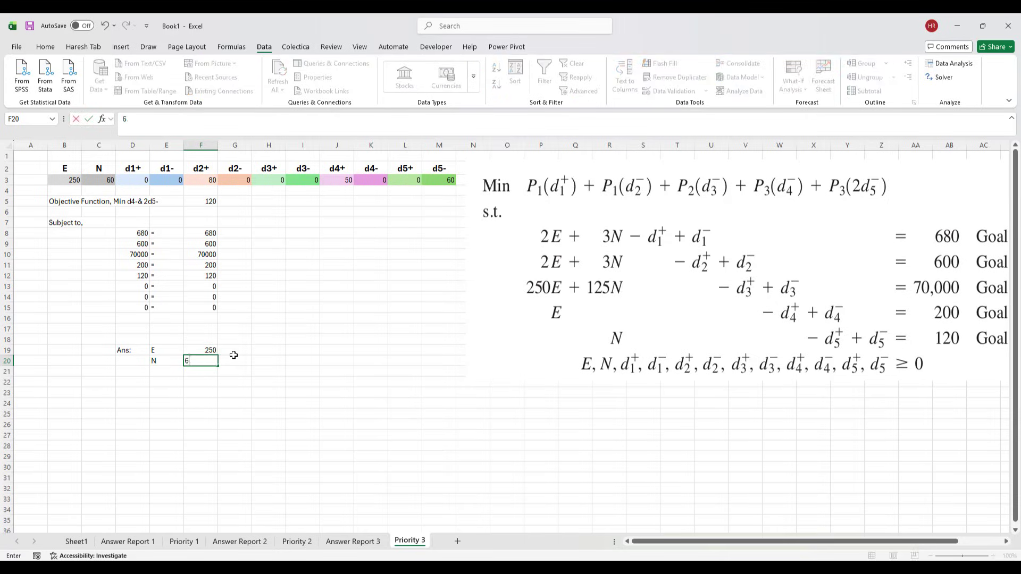
key(Return)
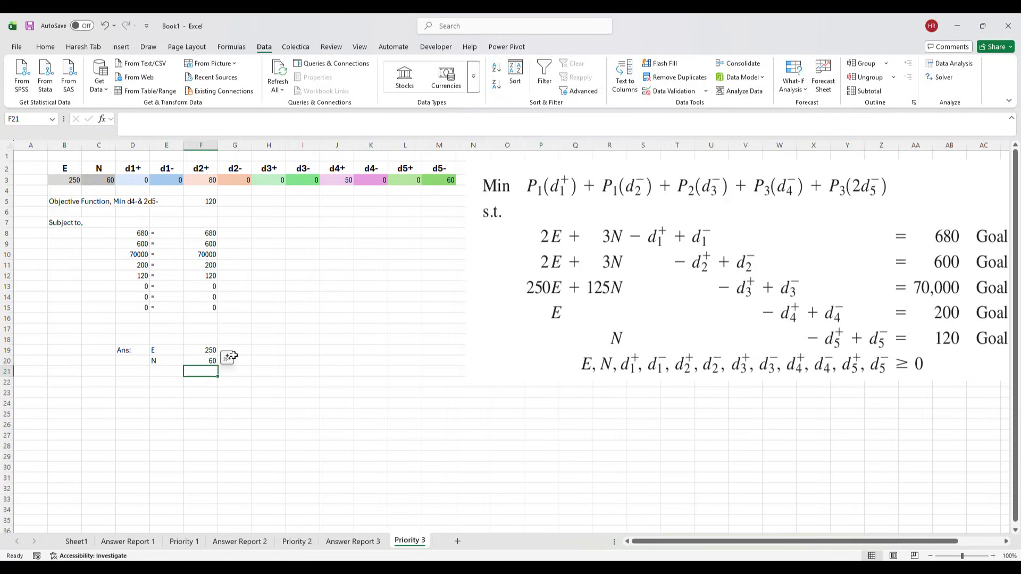
Step: List the deviation variable labels d1+, d1-, d2+ and d2- in cells E21 to E24 of the answer summary
key(Left)
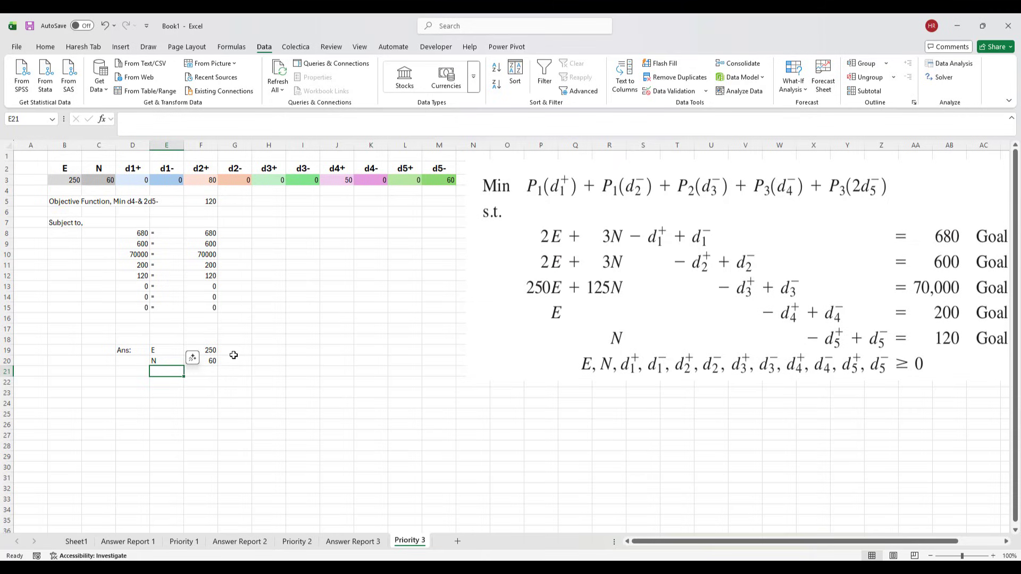
text(d1+)
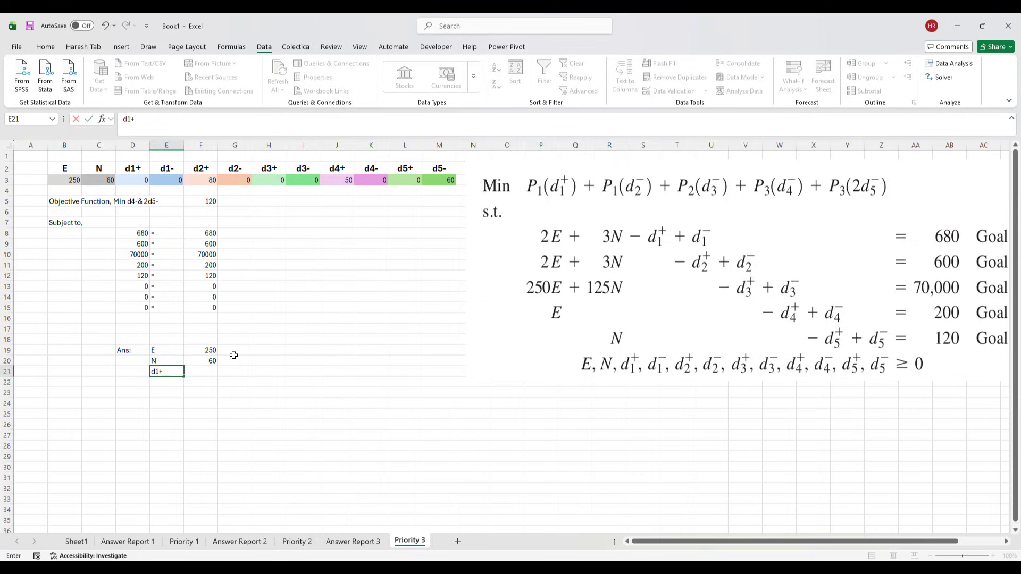
key(Return)
text(d1-)
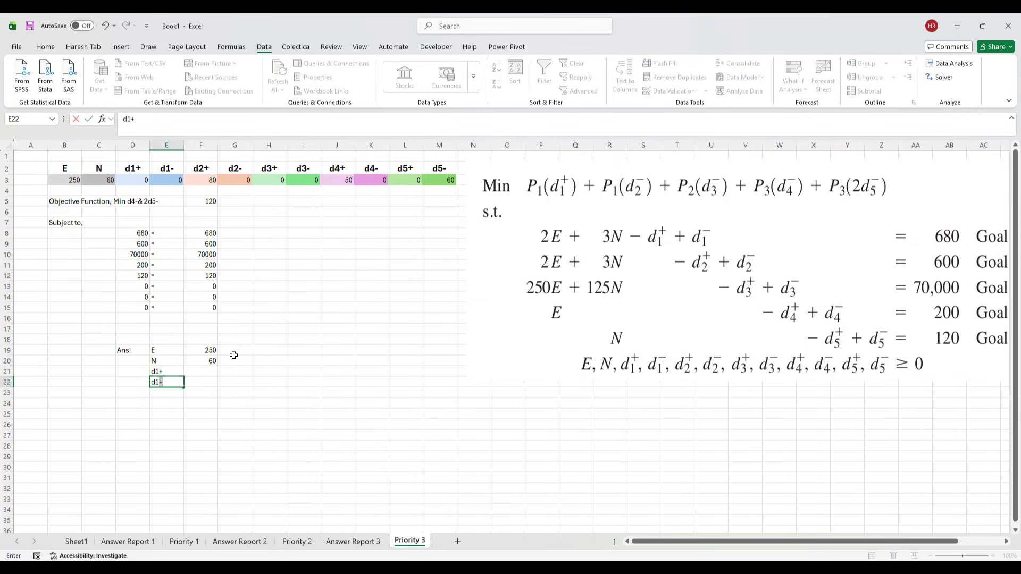
key(Return)
text(d2)
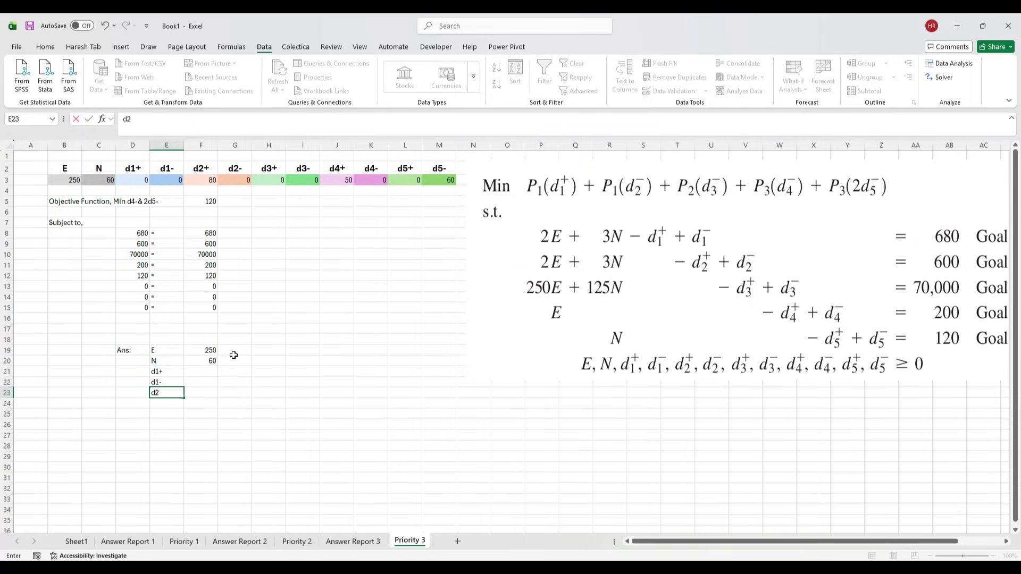
text(+)
key(Return)
text(d)
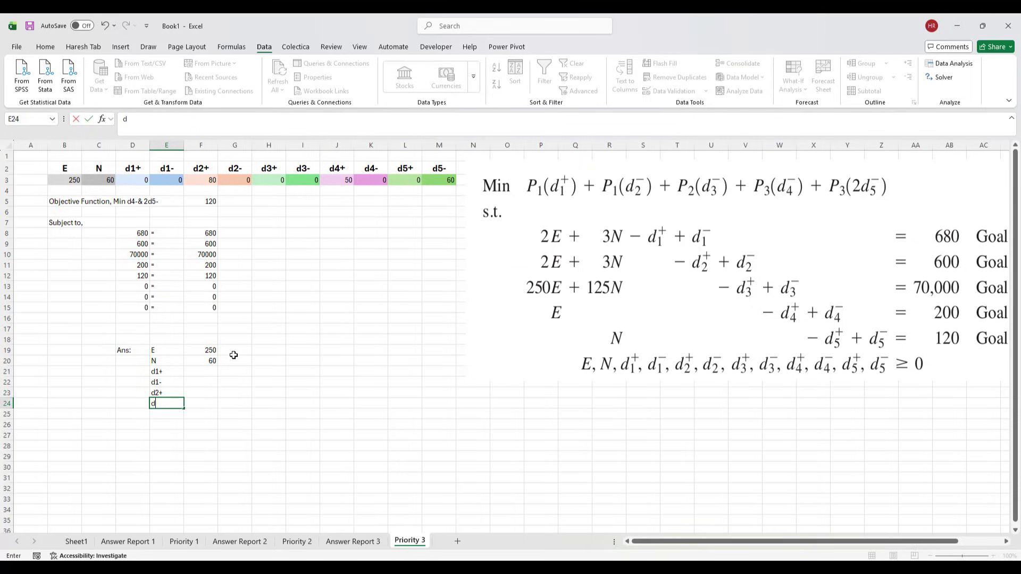
text(2-)
key(Return)
Step: Continue the summary labels with d3+, d3-, d4+ and d4- in cells E25 to E28
text(d3)
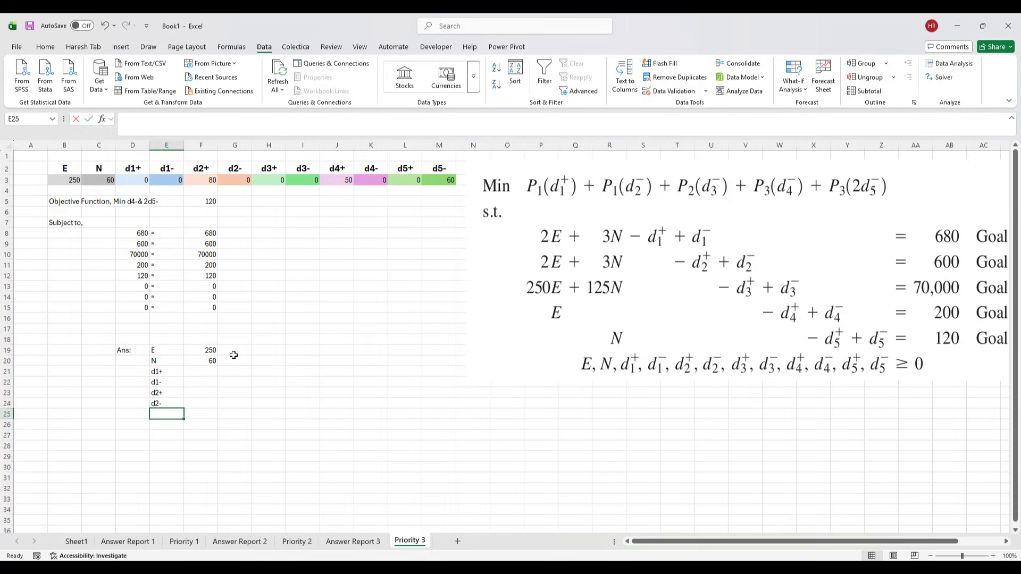
text(+)
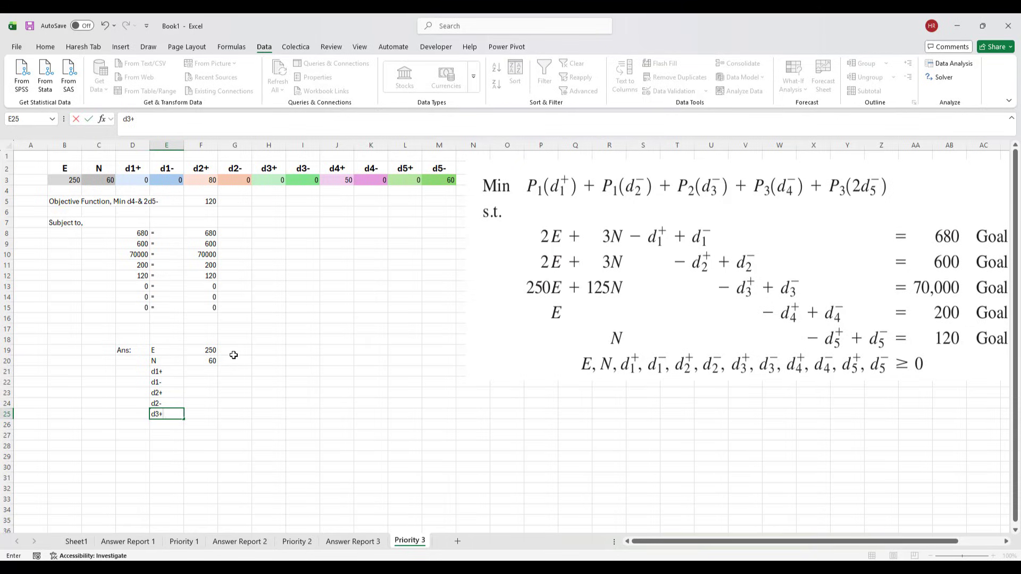
key(Return)
text(d3-)
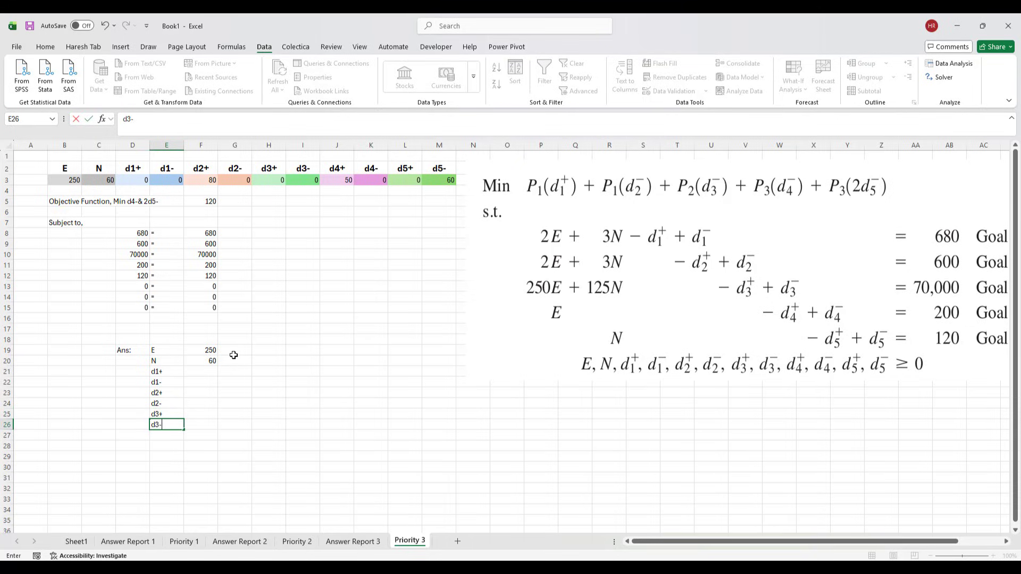
key(Return)
text(d)
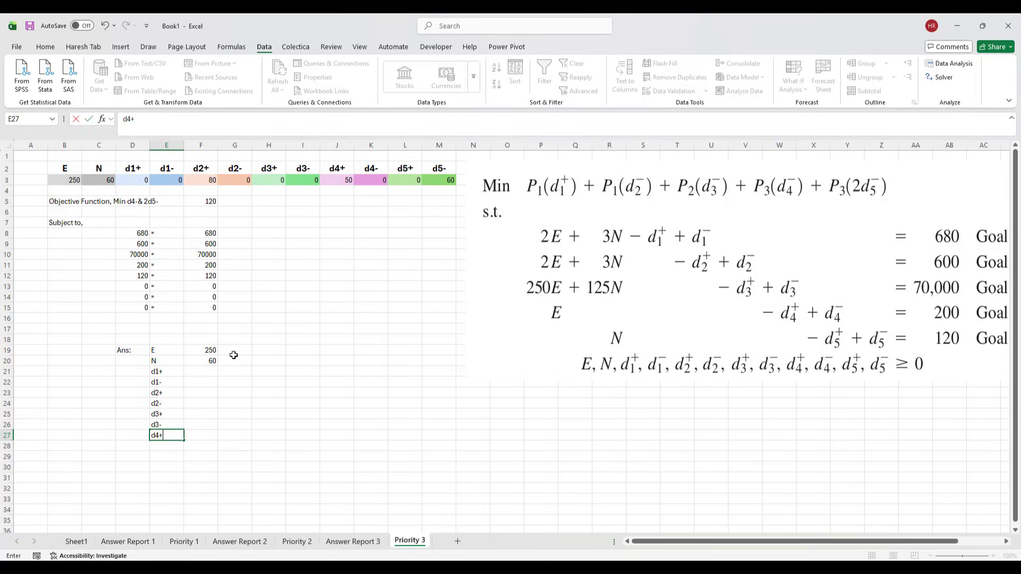
text(4+)
key(Return)
text(d4)
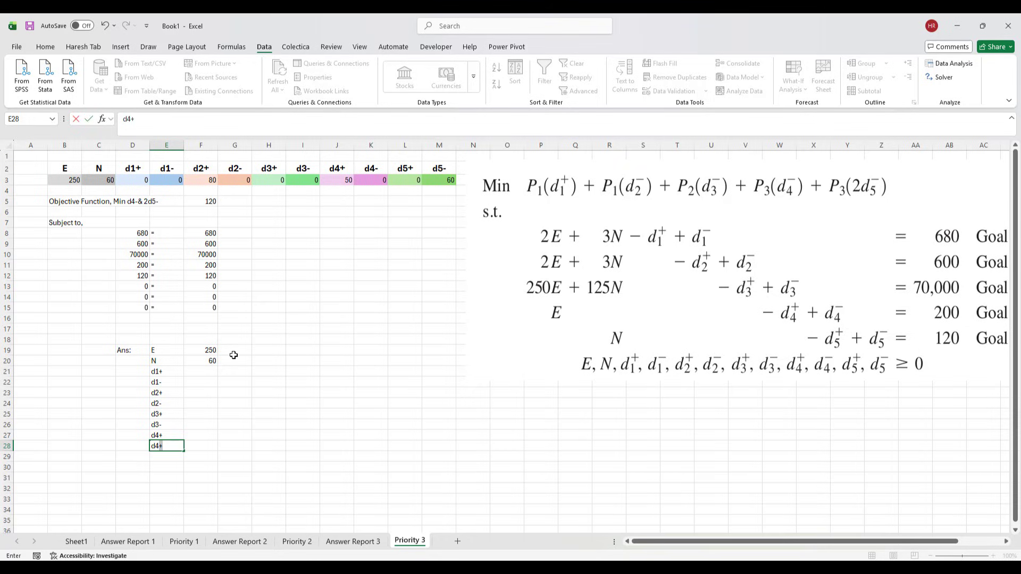
text(-)
key(Return)
Step: Finish the label list with d5+ in E29 and d5- in E30
text(d5)
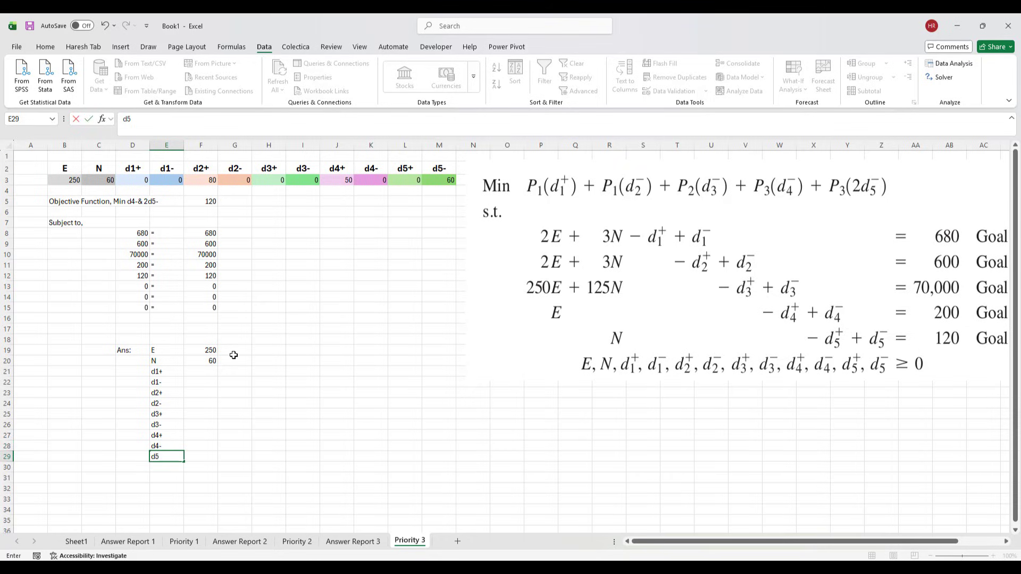
text(+)
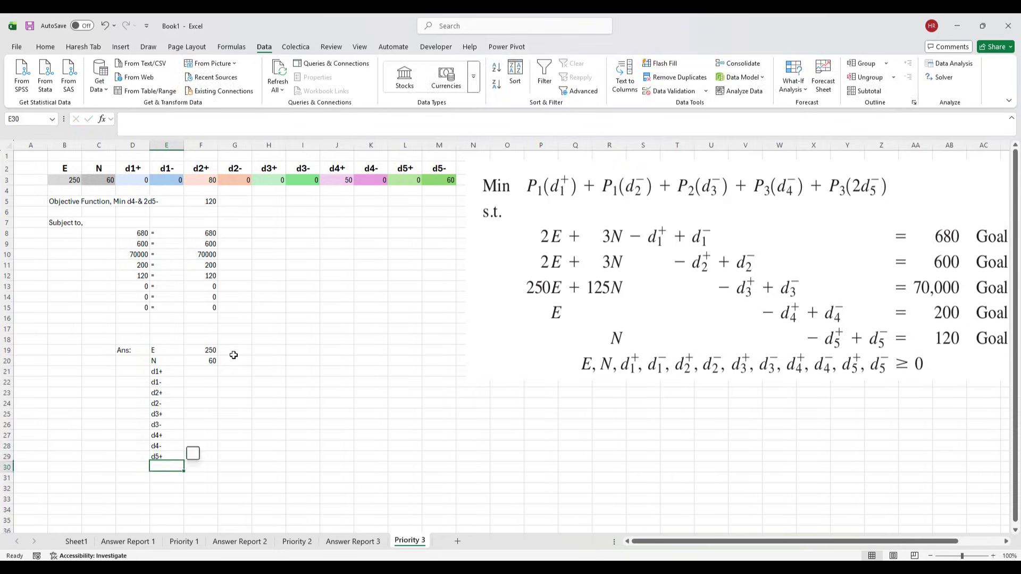
key(Return)
text(d5)
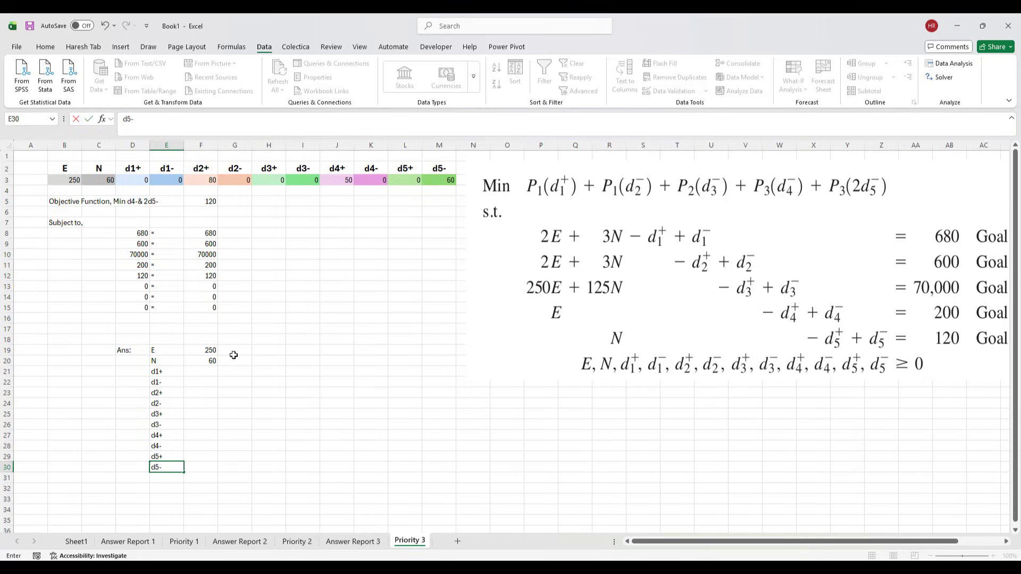
text(-)
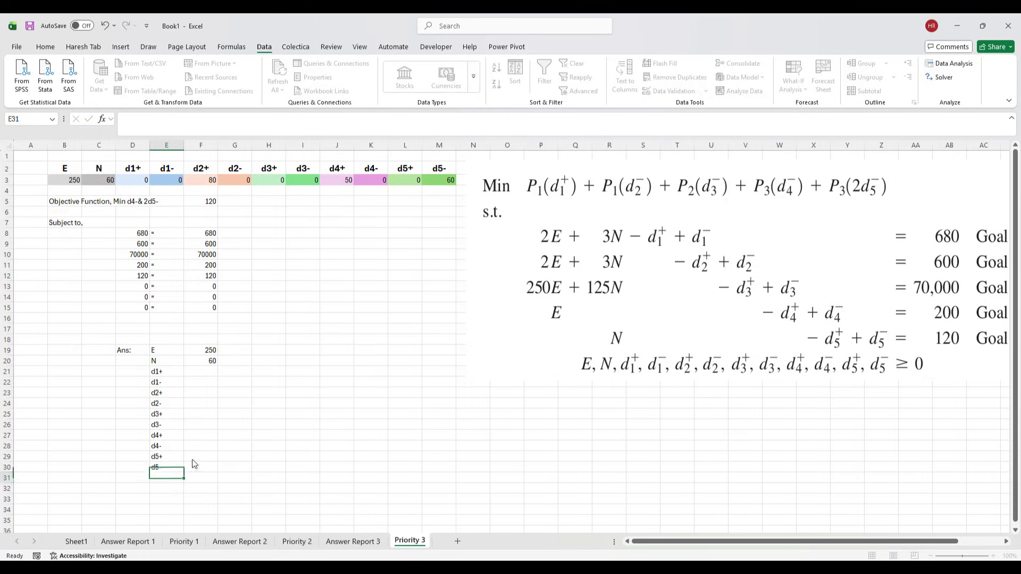
Step: Enter the solved values for d1+, d1-, d2+ and d2- in F21:F24 as 0, 0, 80 and 0
click(196, 371)
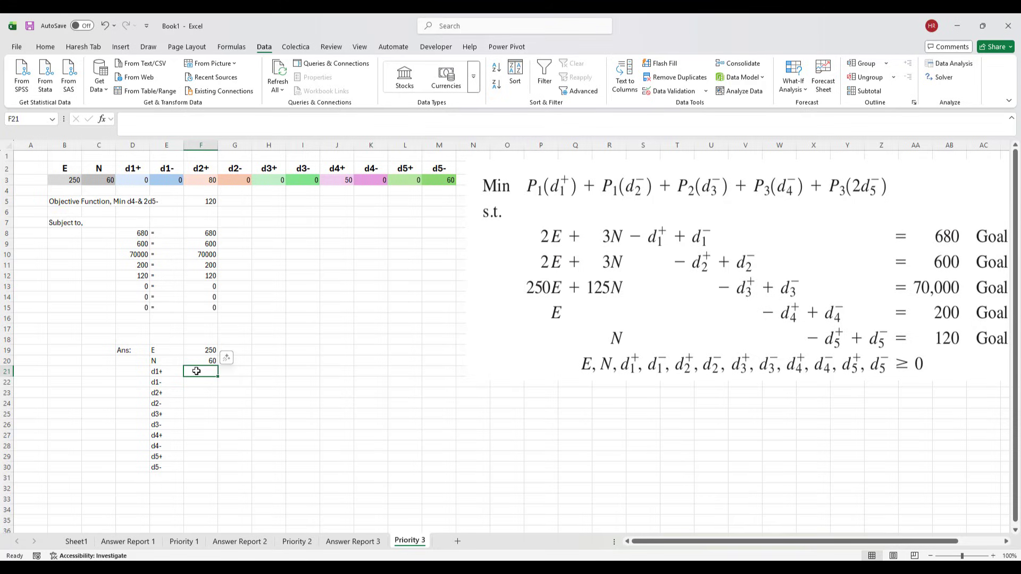
text(0)
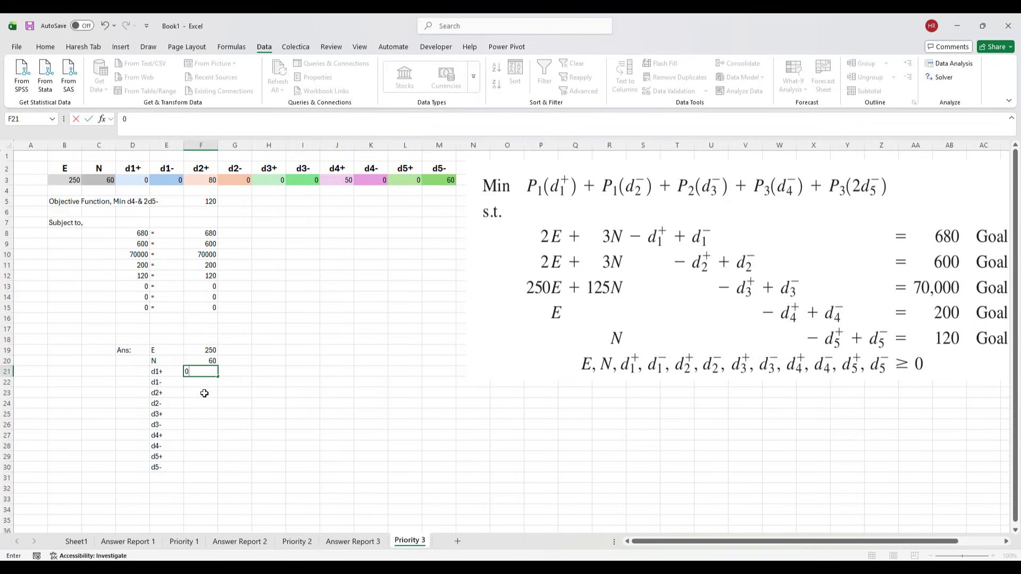
click(204, 385)
text(0)
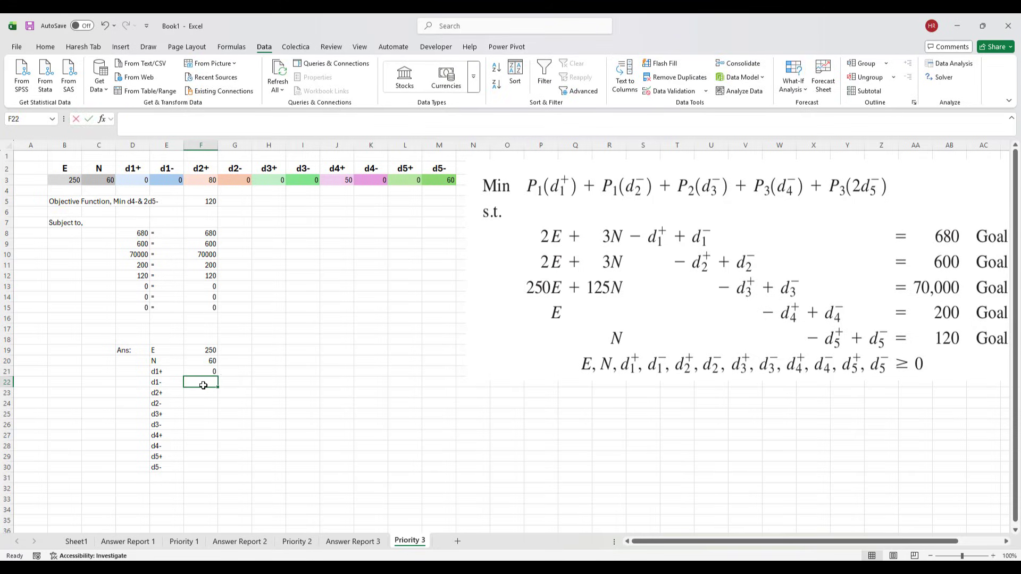
click(206, 393)
text(0)
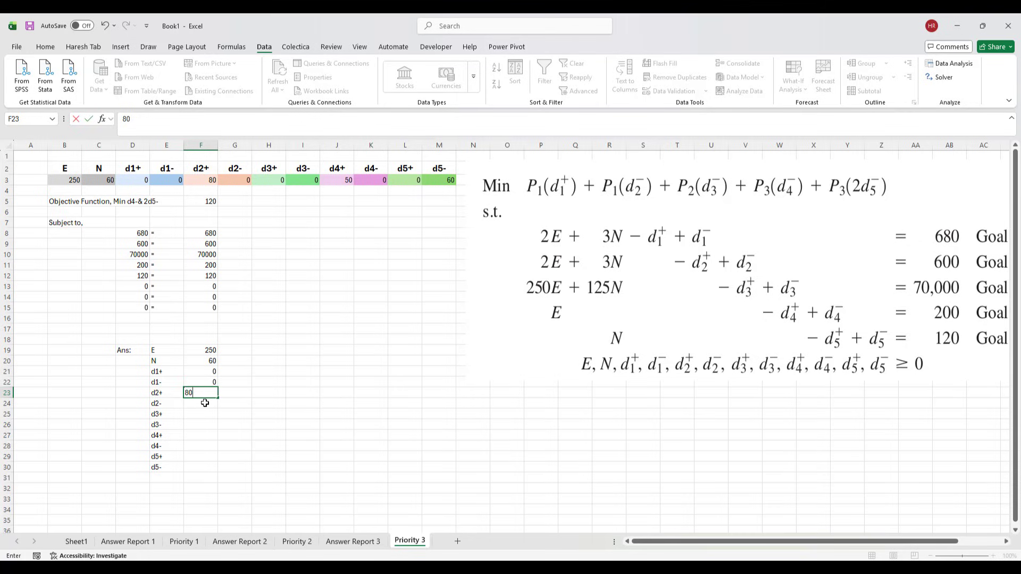
click(205, 403)
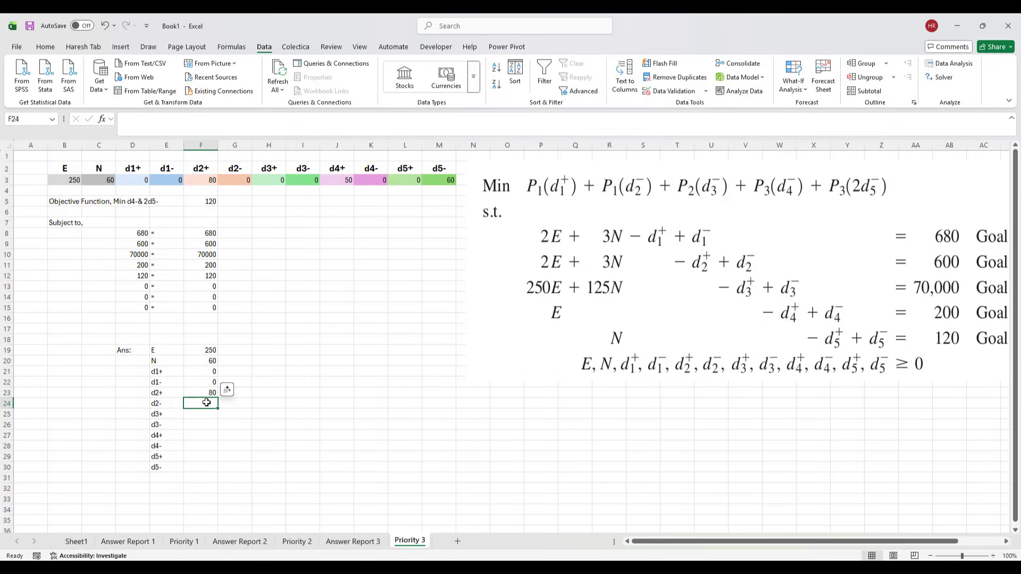
text(0)
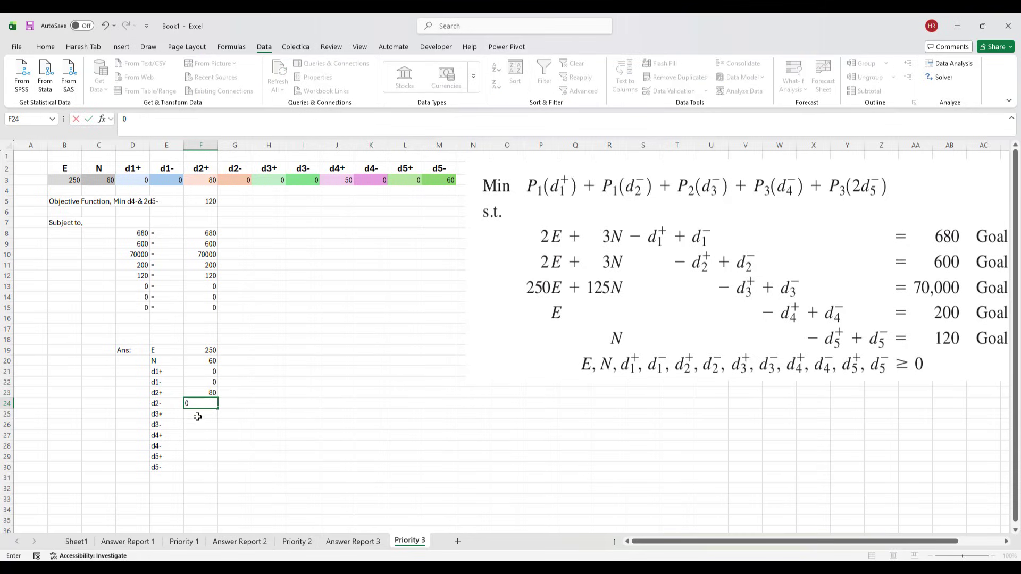
Step: Enter the solved values for d3+, d3- and d4+ in F25:F27 as 0, 0 and 50
click(196, 415)
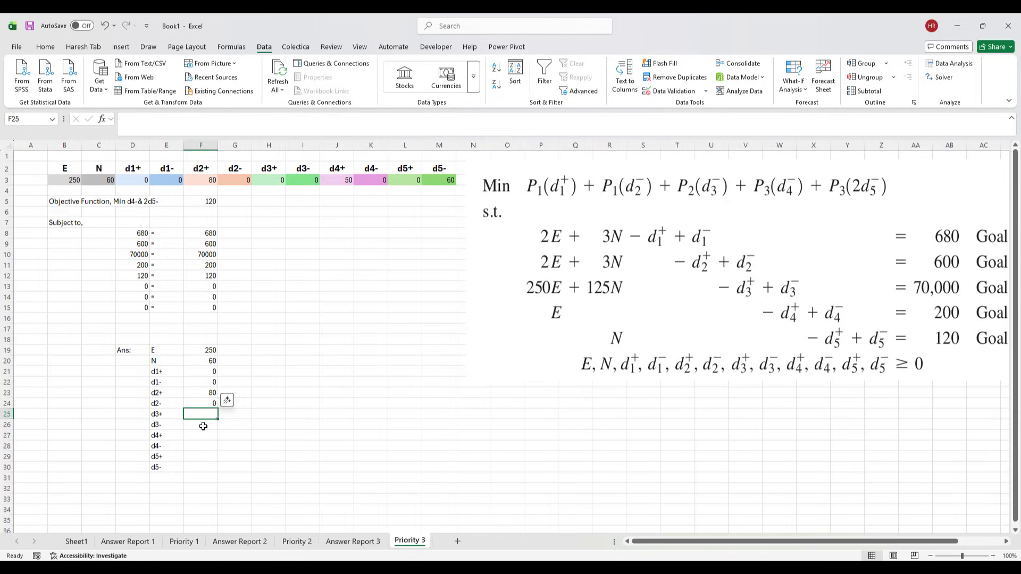
text(0)
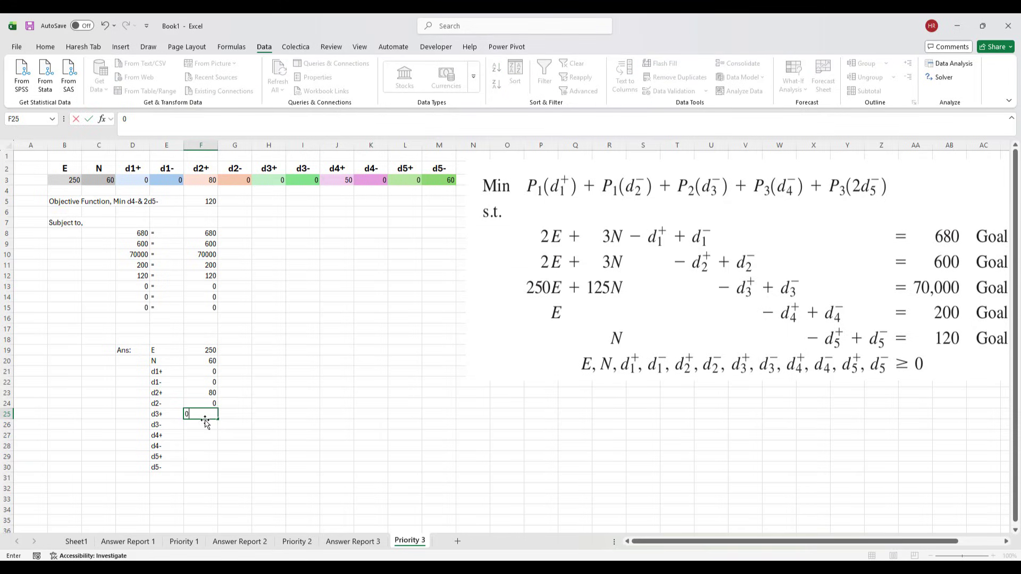
click(209, 425)
text(0)
click(212, 435)
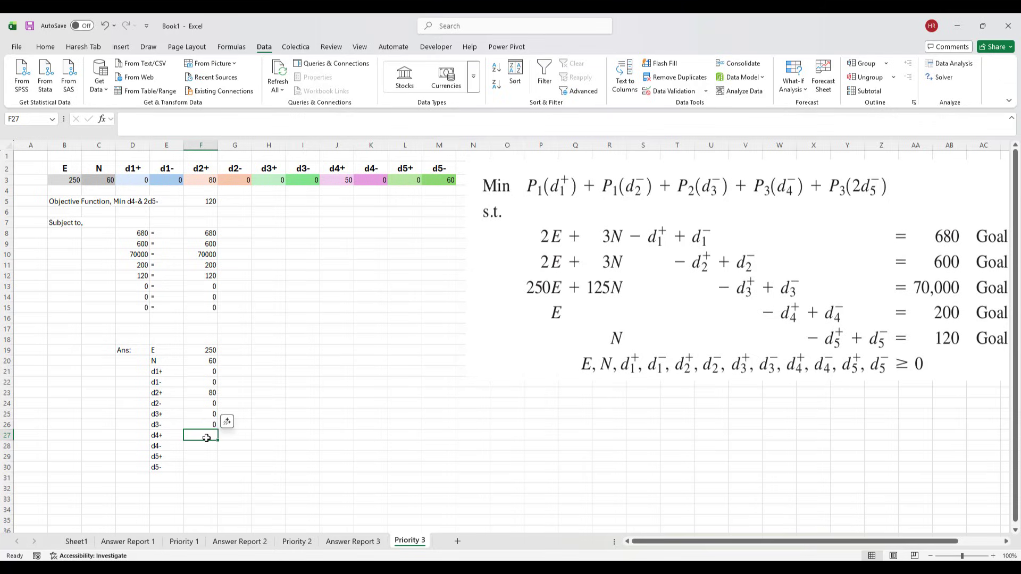
text(50)
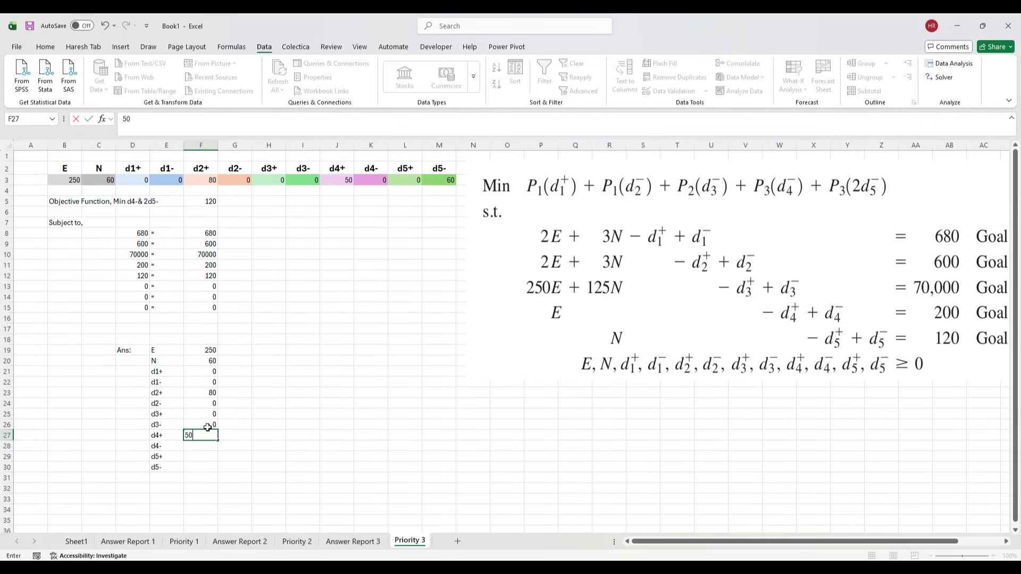
click(208, 449)
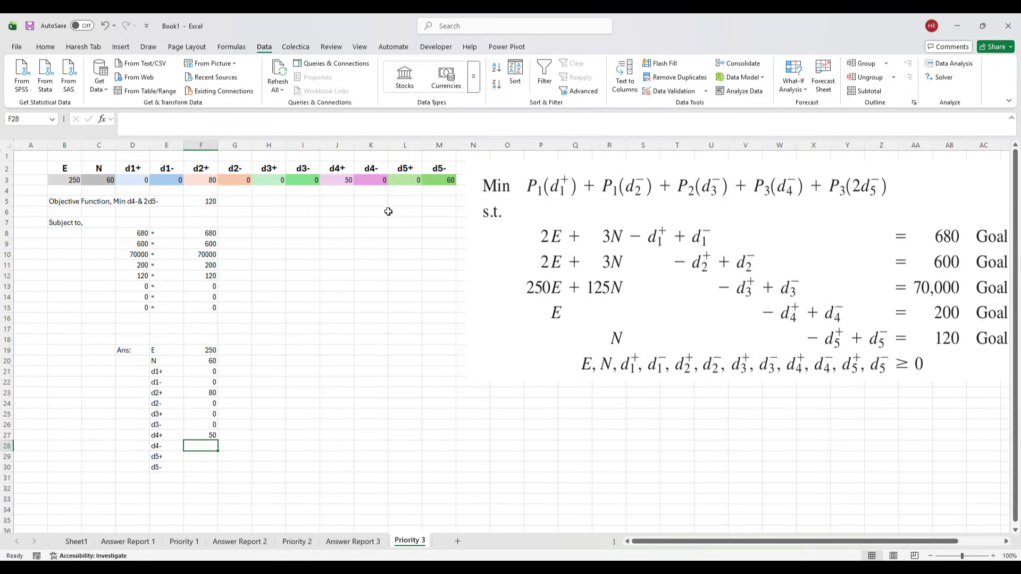
Step: Enter the solved values for d4-, d5+ and d5- in F28:F30 as 0, 0 and 60
text(0)
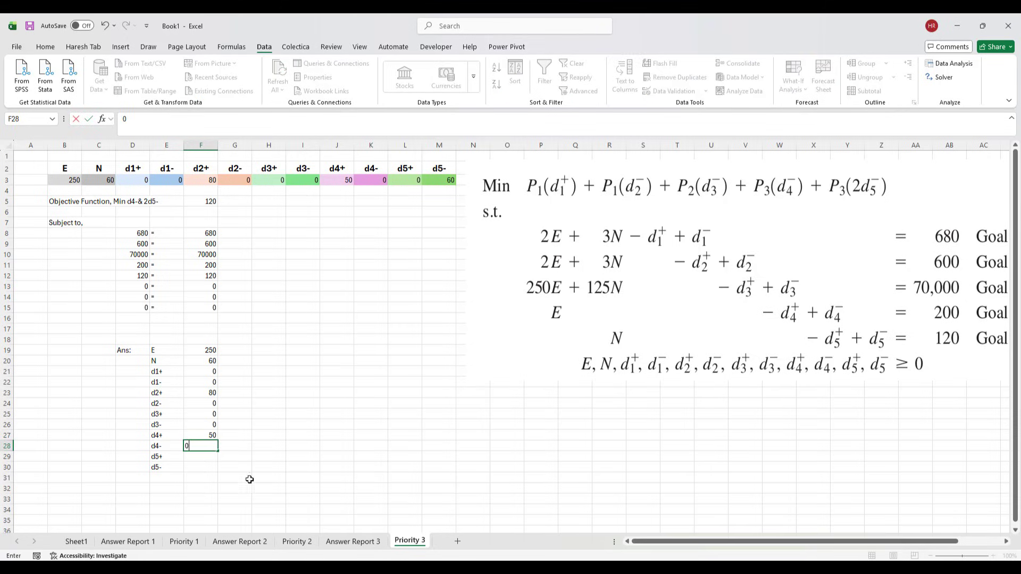
click(200, 457)
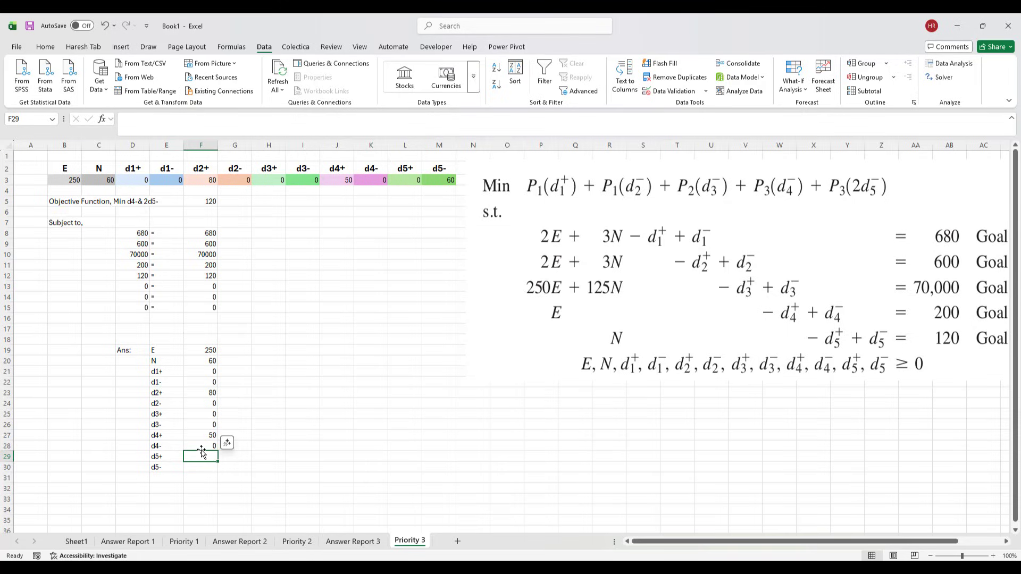
text(0)
click(212, 466)
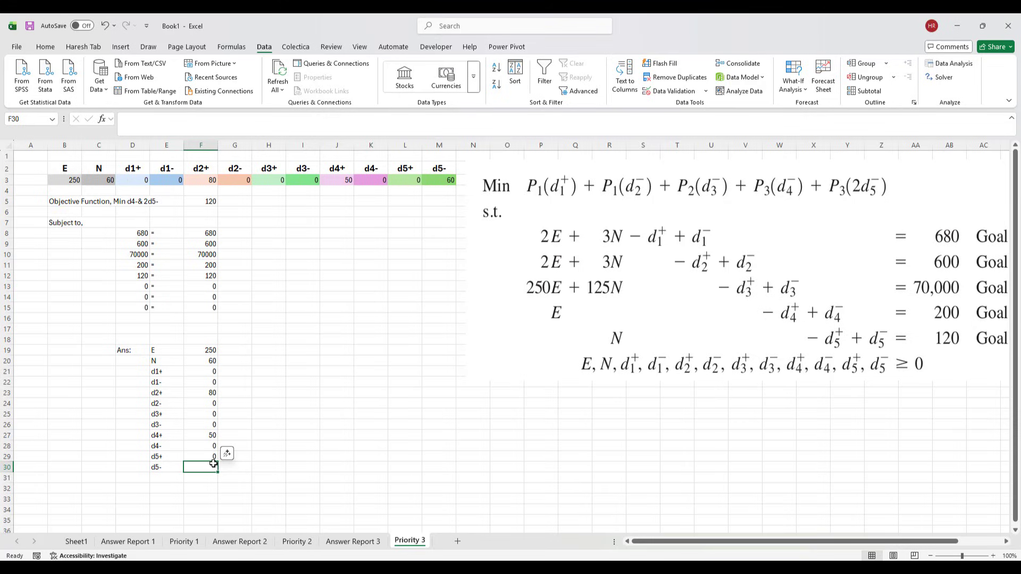
text(60)
click(301, 477)
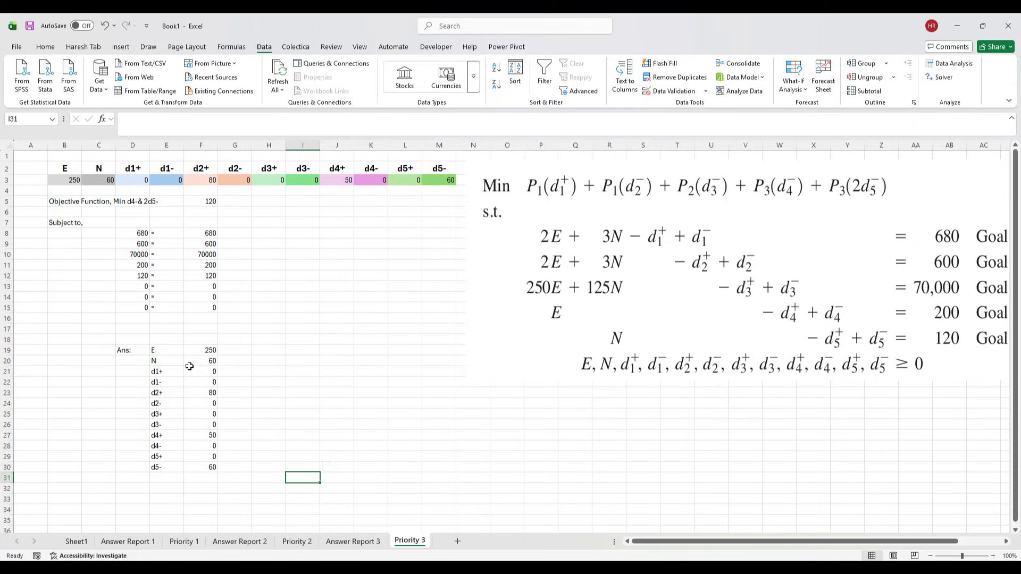
Step: Fill the answer table D19:F30 with yellow and apply all borders to it
drag(155, 350, 213, 467)
drag(134, 353, 189, 467)
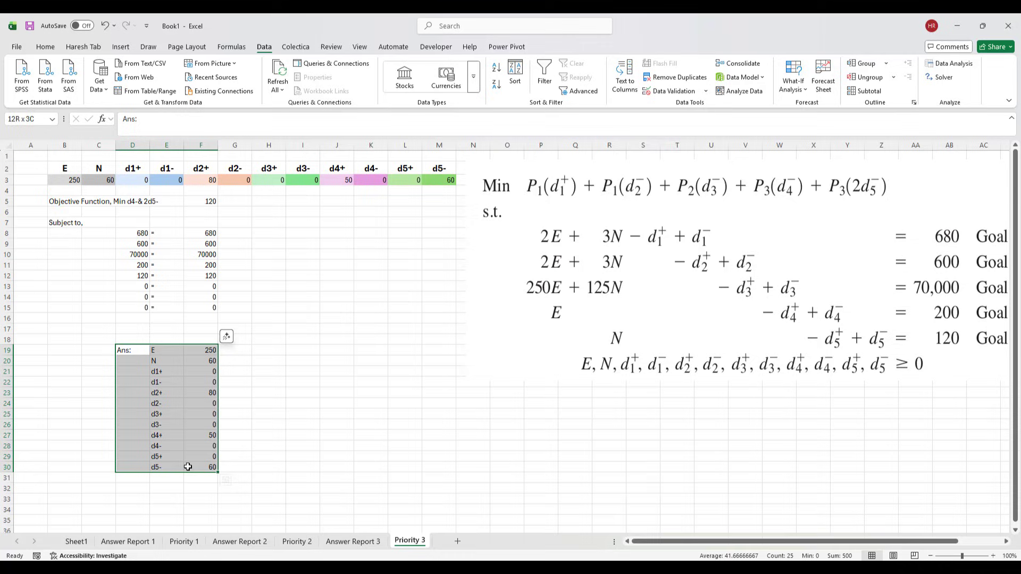
click(47, 47)
click(192, 85)
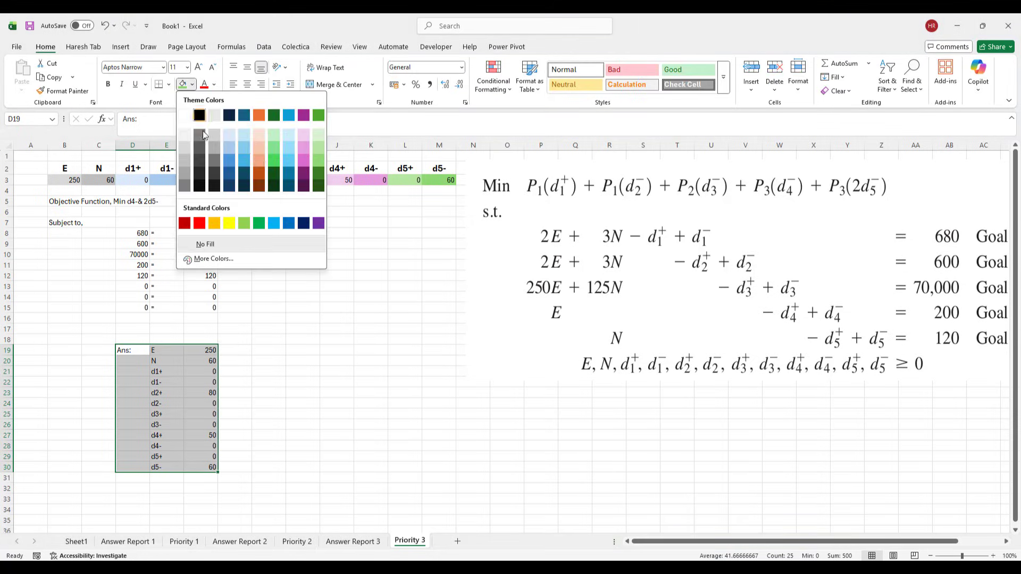
click(229, 223)
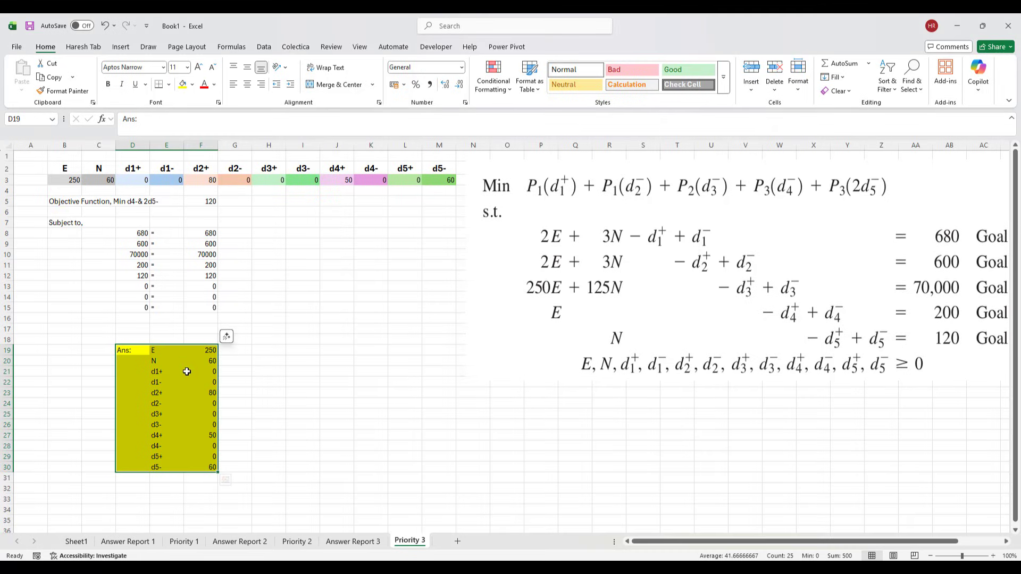
drag(127, 351, 198, 465)
click(168, 84)
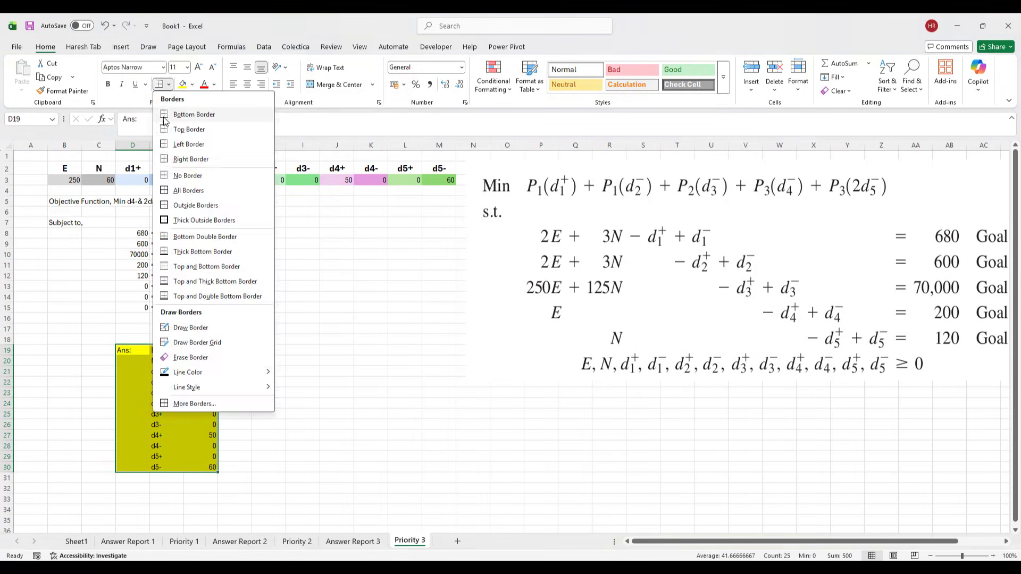
click(182, 193)
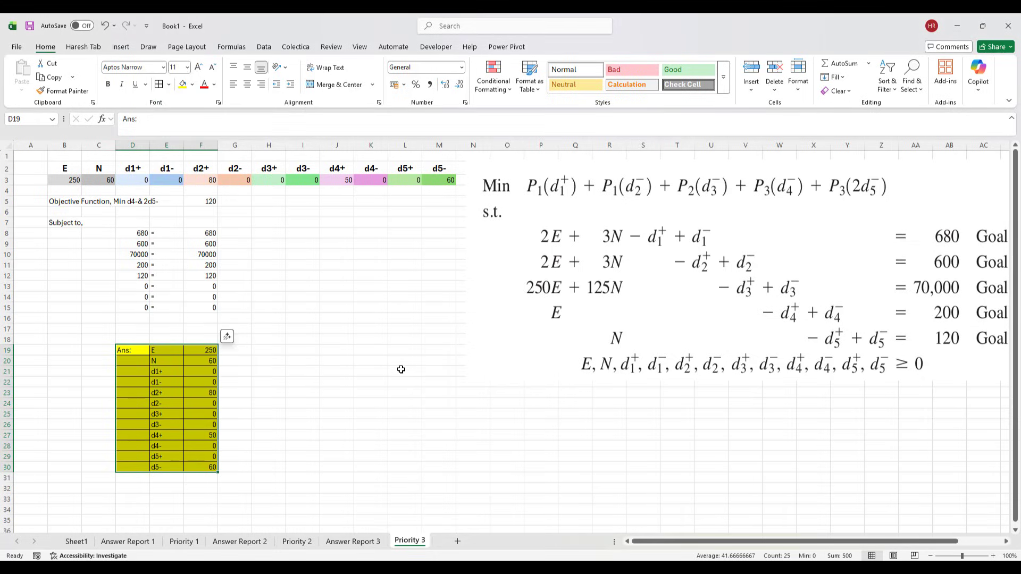
Step: Copy the answer table and paste it as values only into Sheet1 starting at Q61
key(ctrl+c)
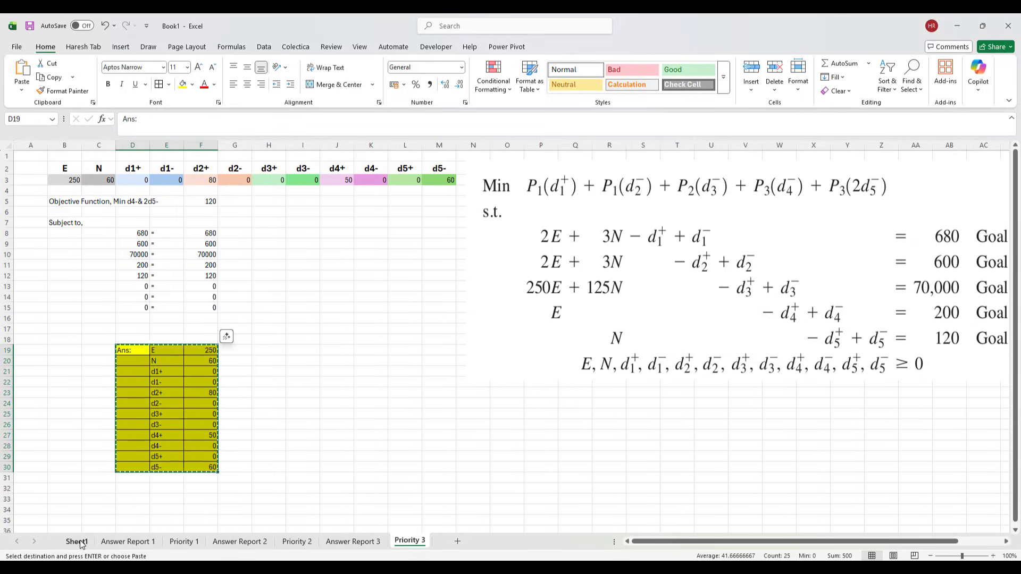
click(76, 542)
scroll(738, 325, up, 15)
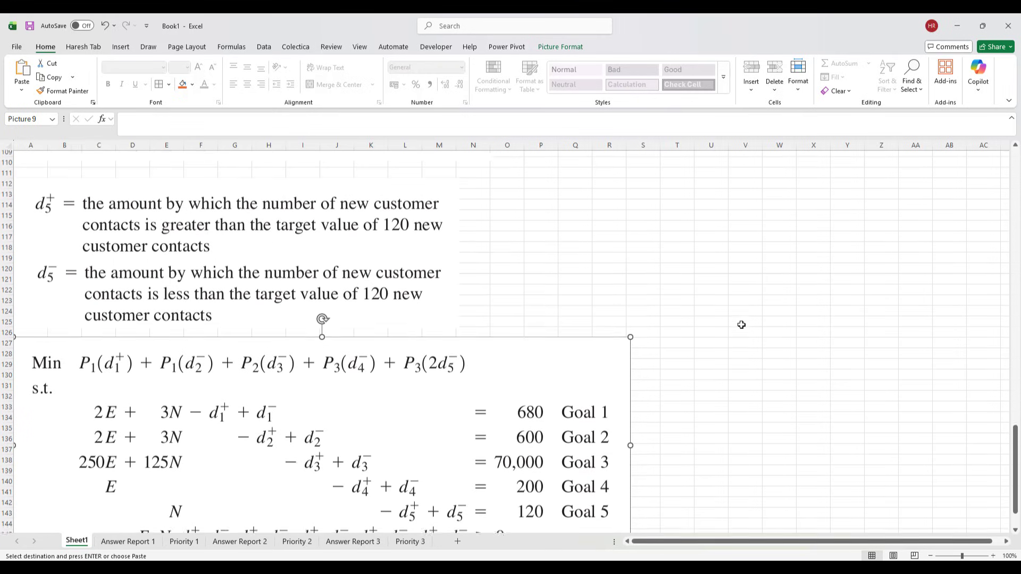
scroll(740, 324, up, 7)
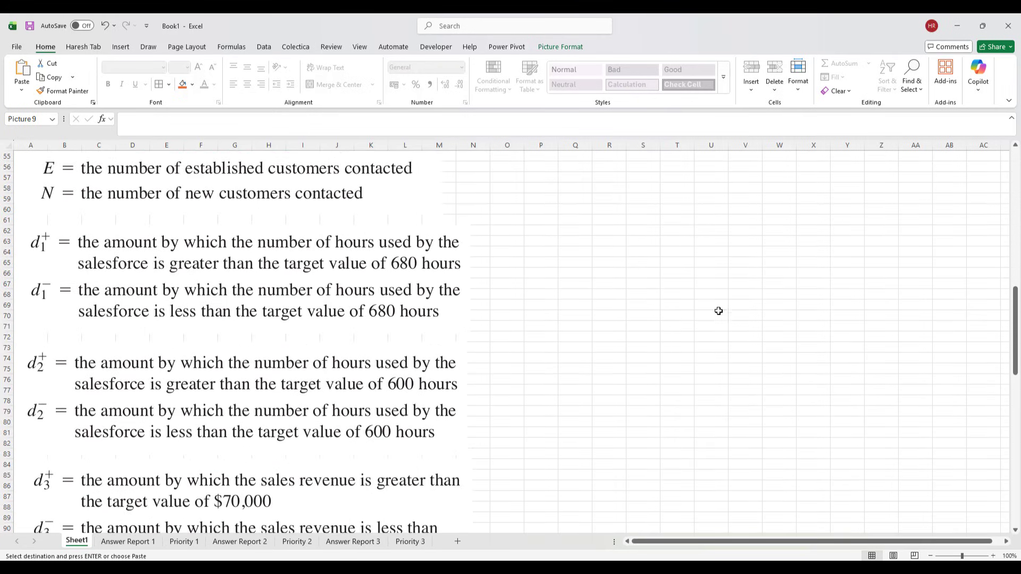
click(585, 221)
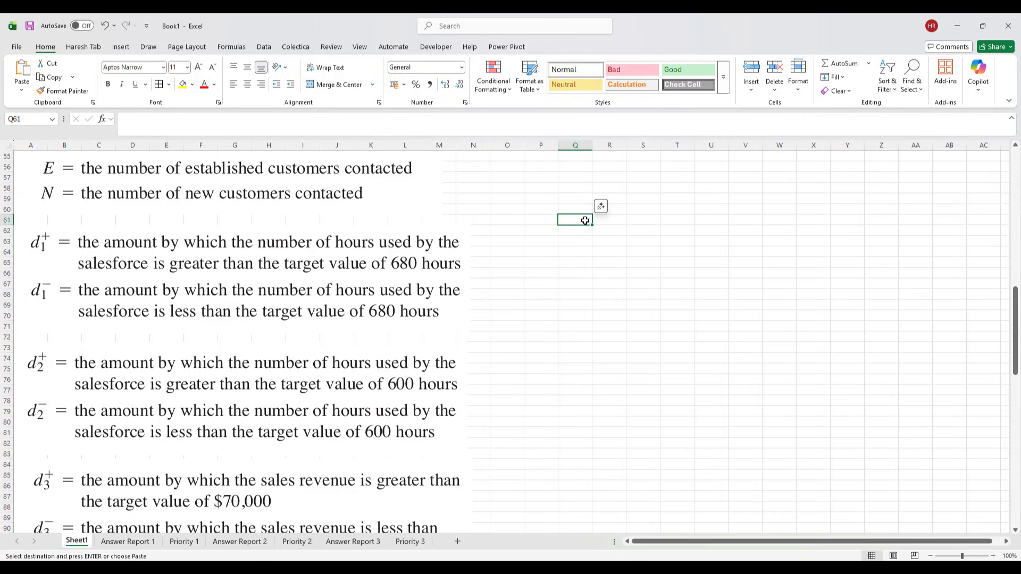
right_click(585, 221)
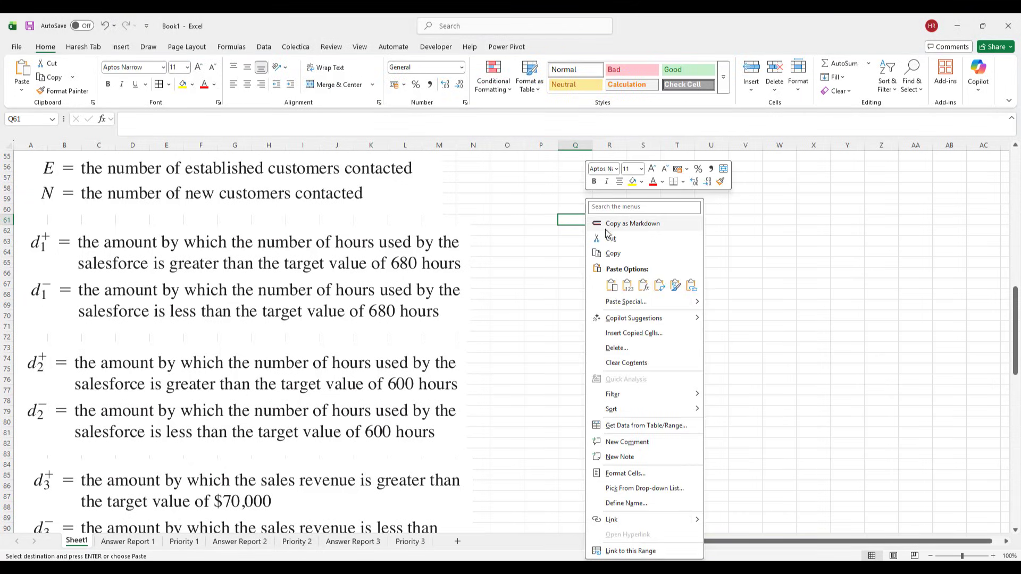
click(628, 285)
click(786, 280)
Step: Center the labels and values in R61:S72 horizontally
drag(611, 220, 642, 339)
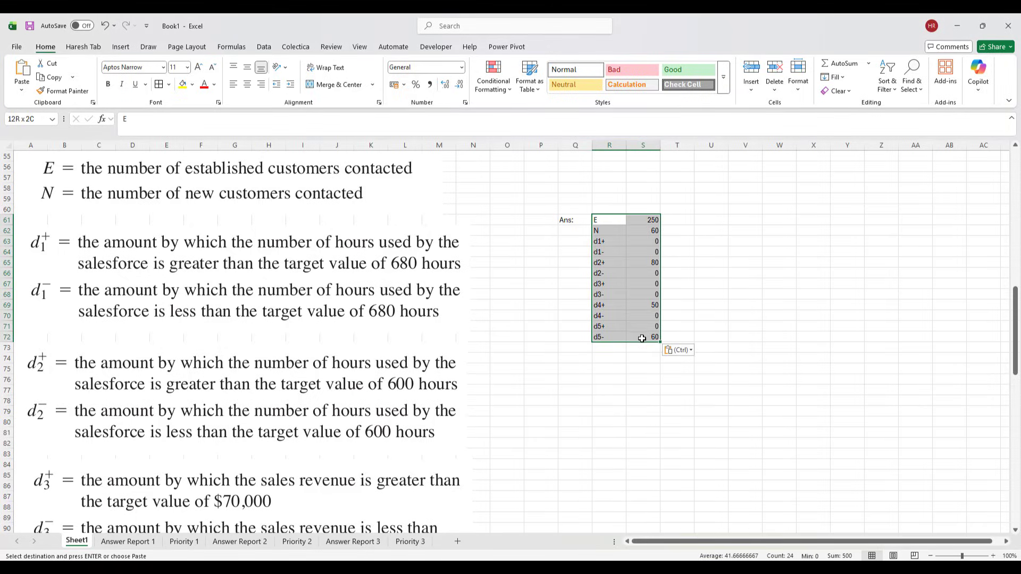
click(247, 84)
click(723, 250)
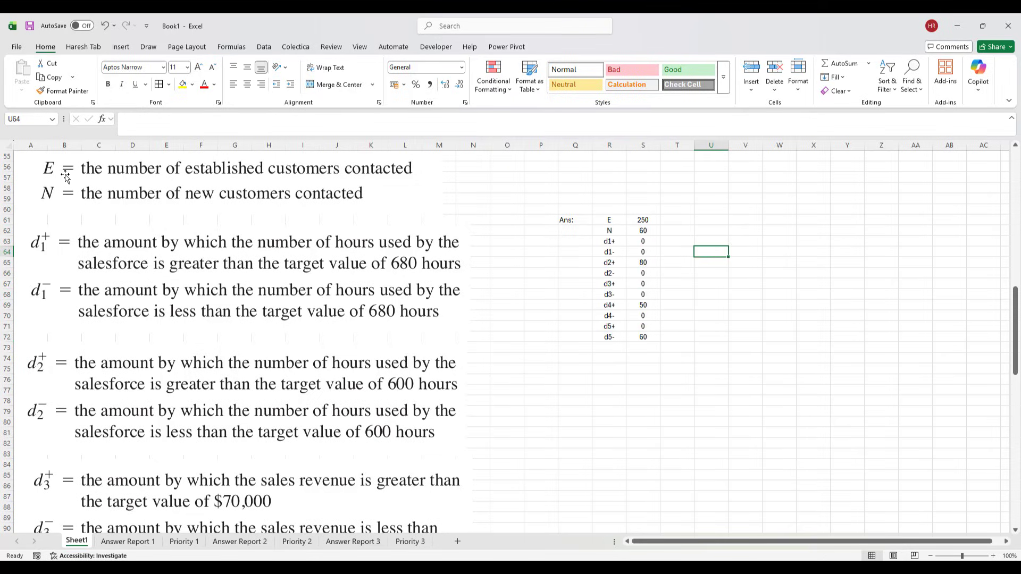
Step: Compare the solved values for E, N and the d1 to d3 deviations with their definitions on the sheet
click(648, 221)
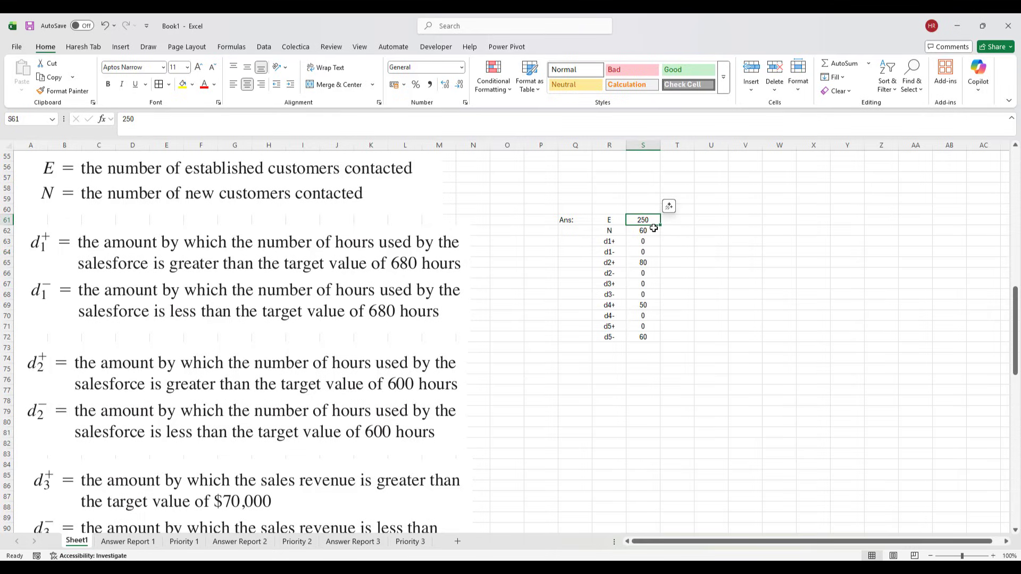
click(654, 228)
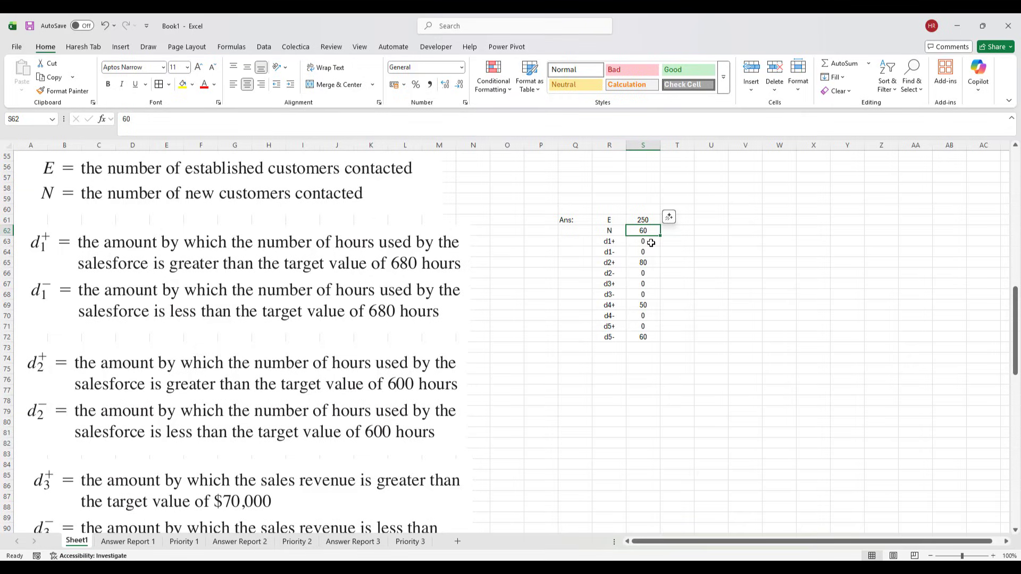
click(651, 241)
click(653, 253)
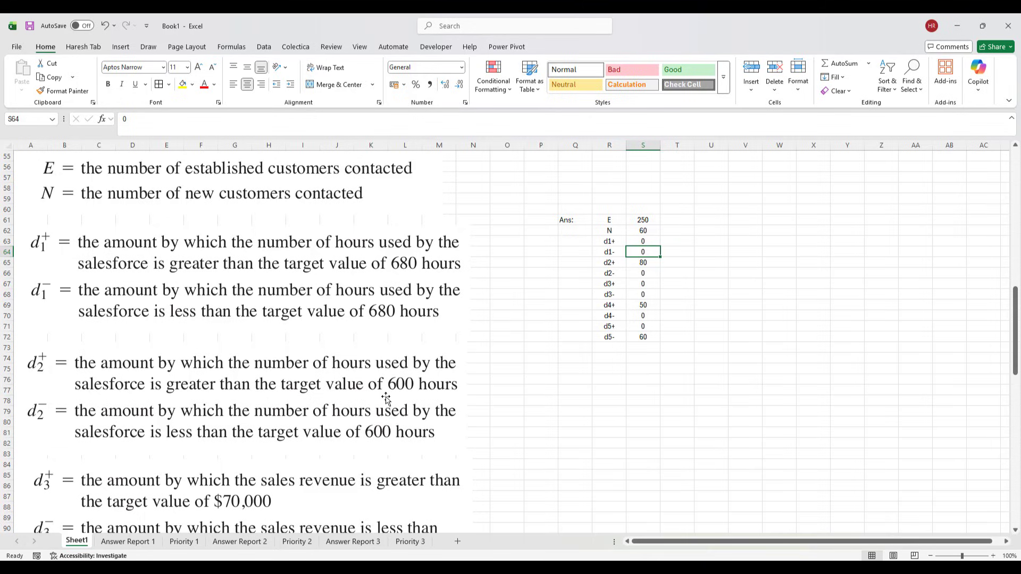
click(410, 394)
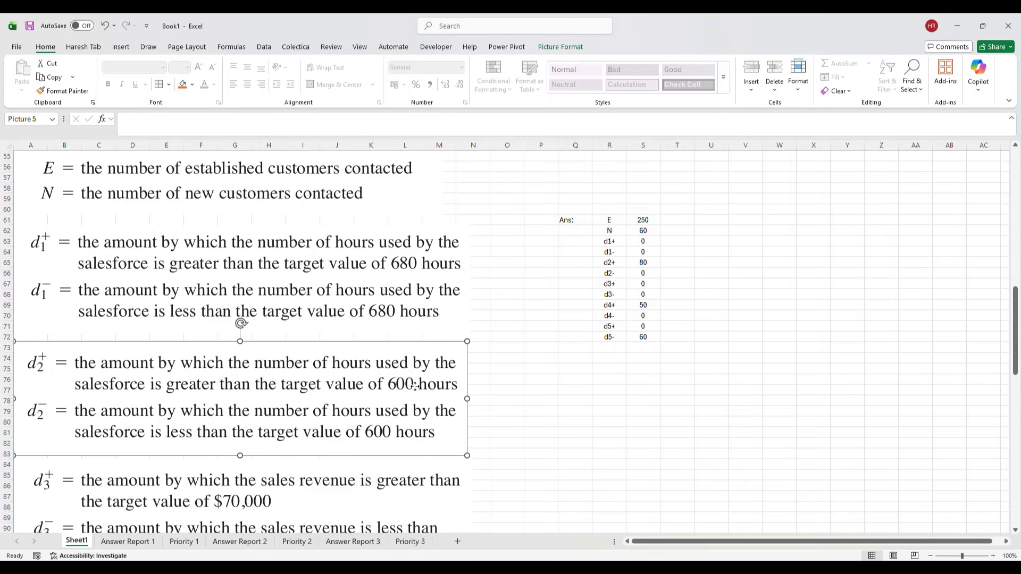
click(649, 265)
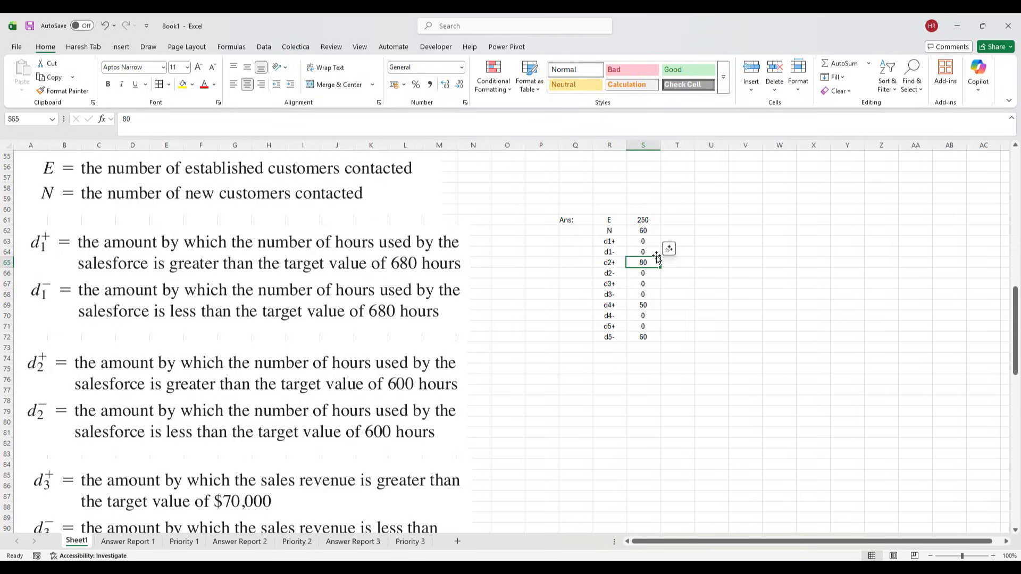
click(645, 272)
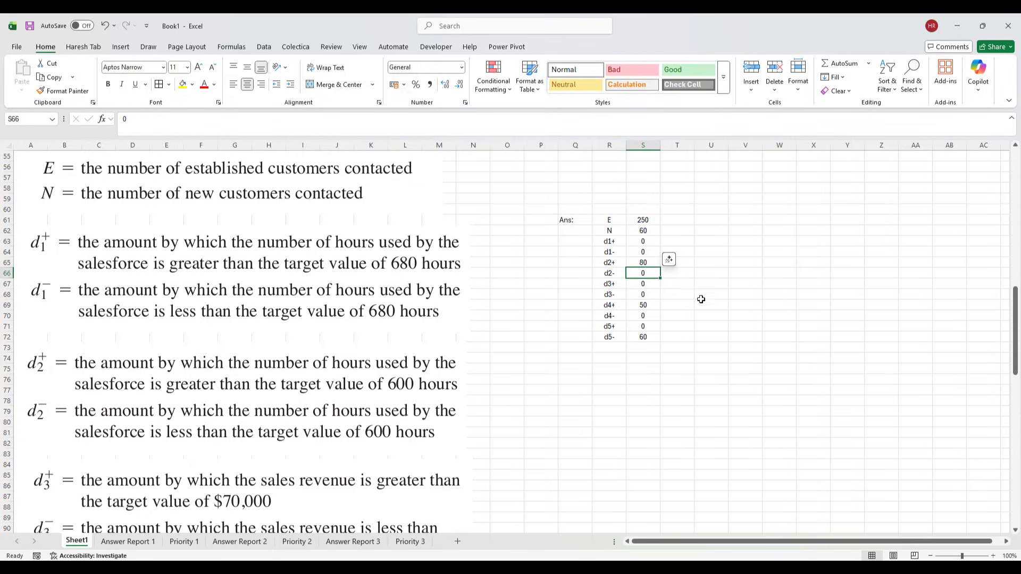
scroll(379, 335, down, 2)
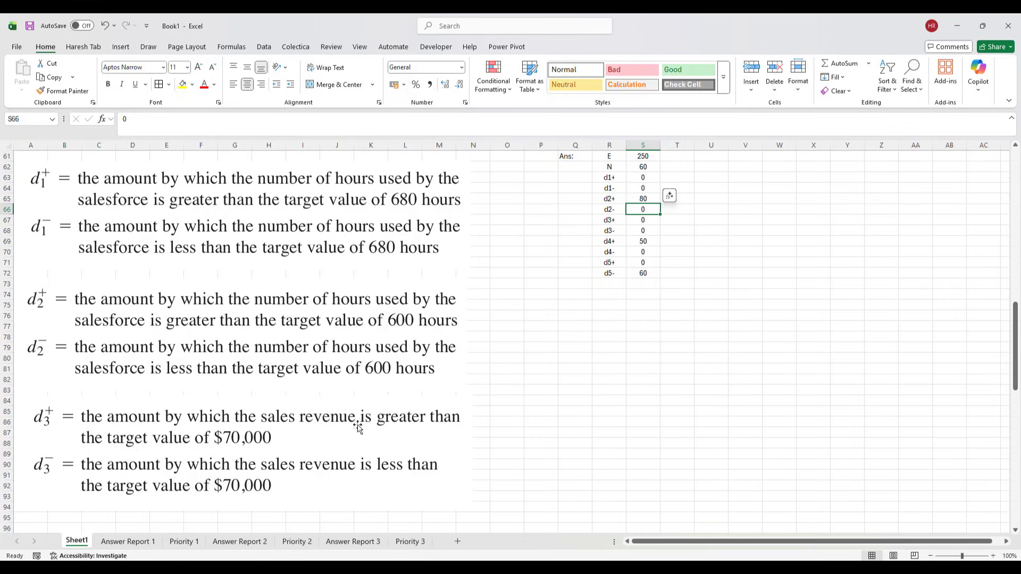
click(645, 221)
click(648, 231)
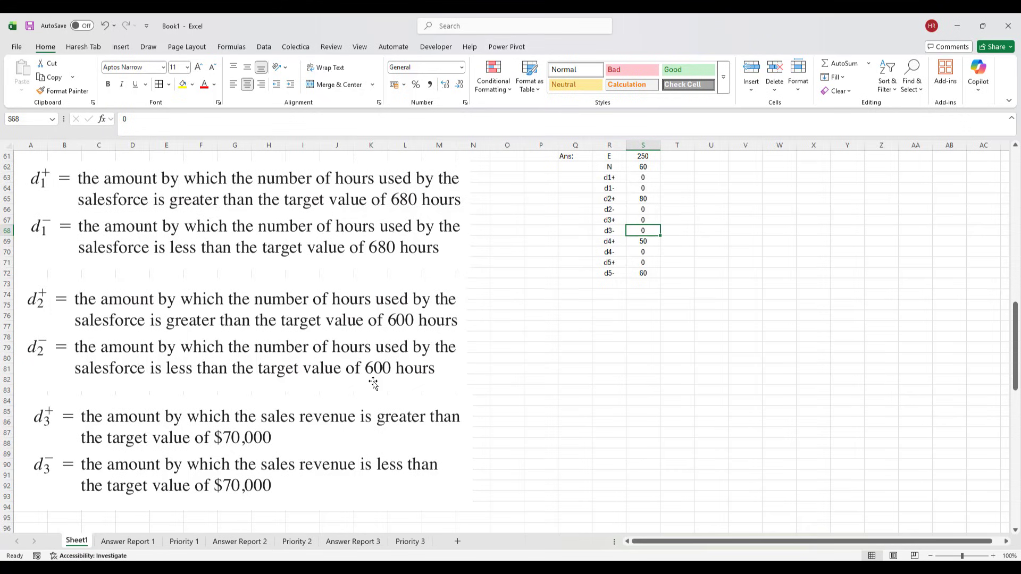
Step: Check the solved d4+ and d5- values against the definitions of the established and new customer contact deviations
scroll(371, 383, down, 4)
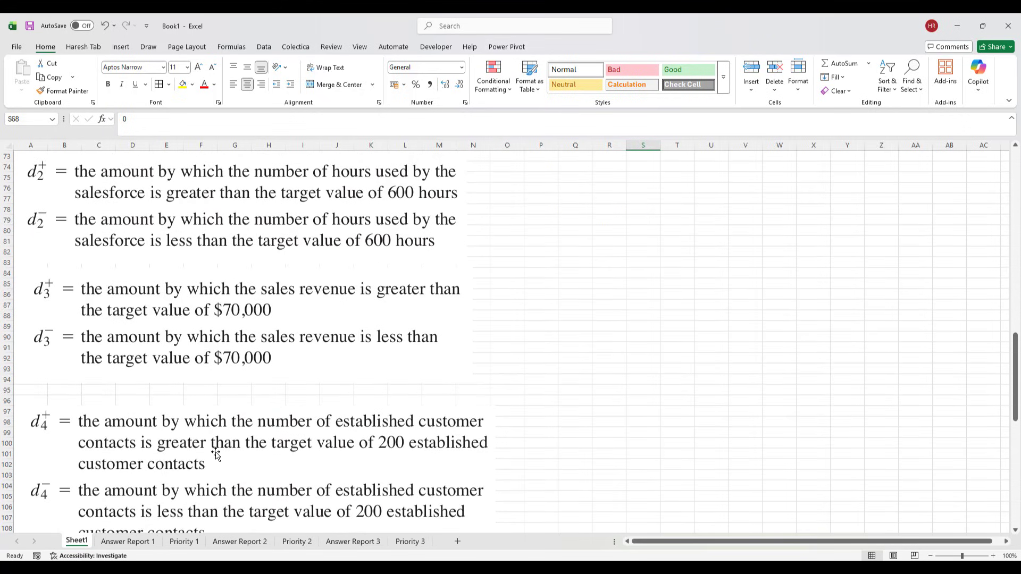
scroll(629, 451, up, 2)
scroll(629, 450, up, 2)
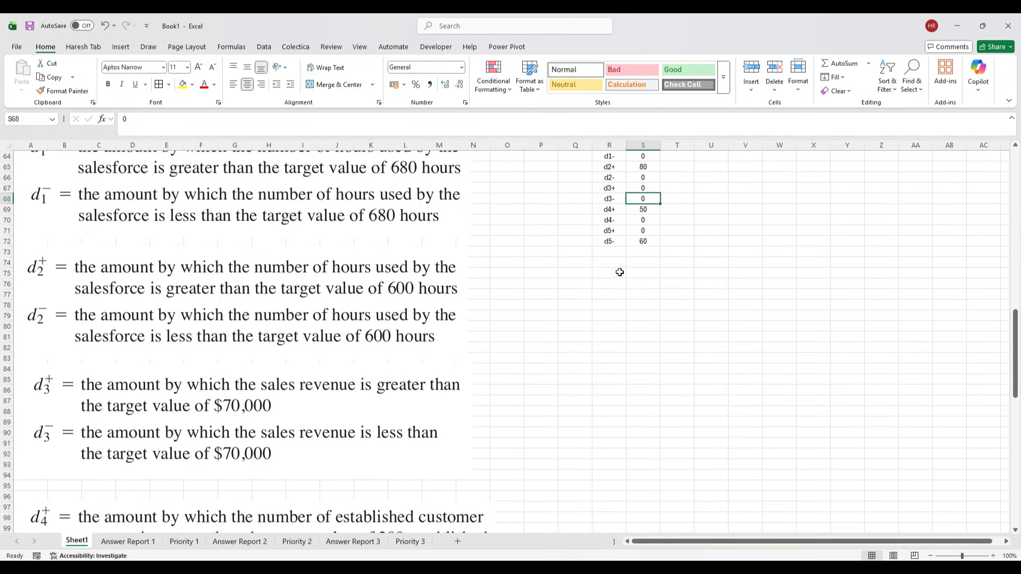
click(651, 211)
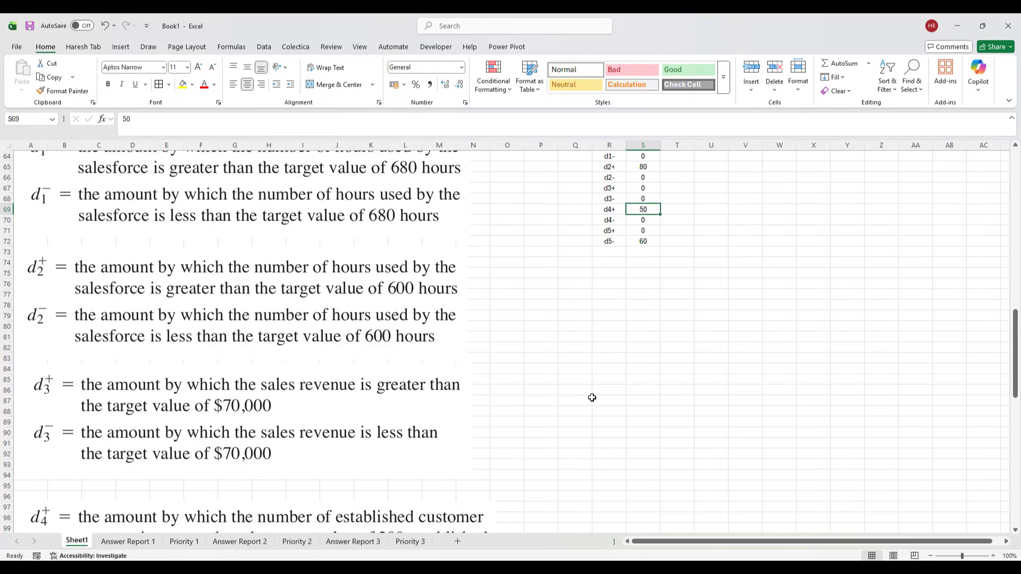
scroll(592, 397, down, 1)
scroll(488, 431, up, 1)
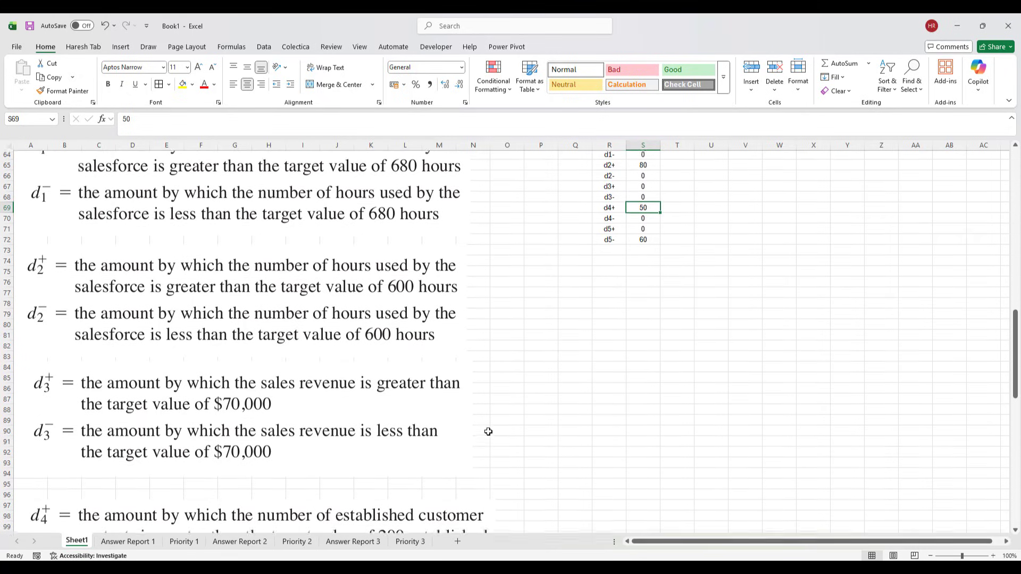
scroll(488, 431, up, 3)
scroll(488, 428, down, 3)
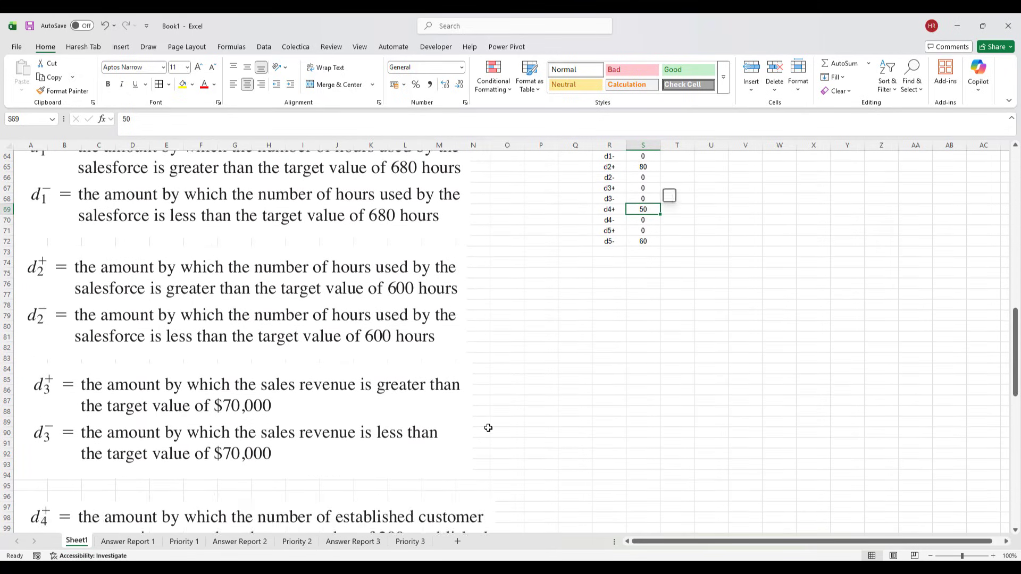
scroll(489, 428, down, 3)
scroll(488, 429, down, 6)
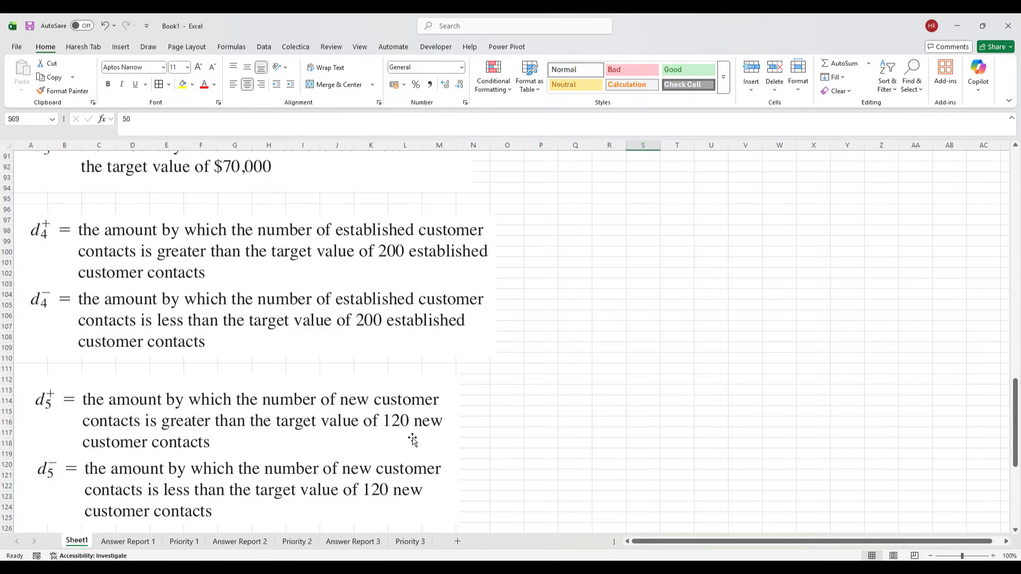
scroll(511, 432, up, 10)
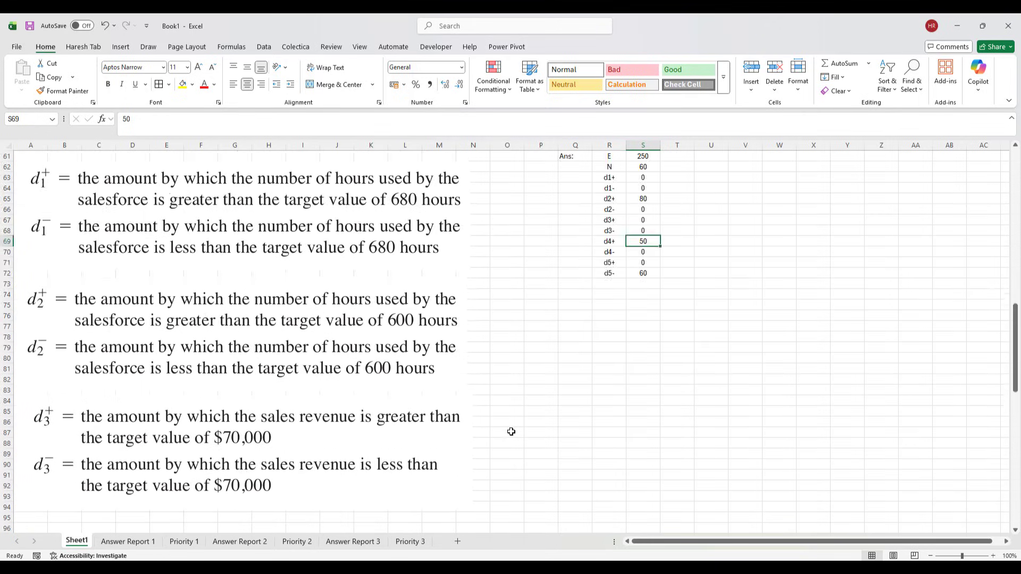
click(647, 271)
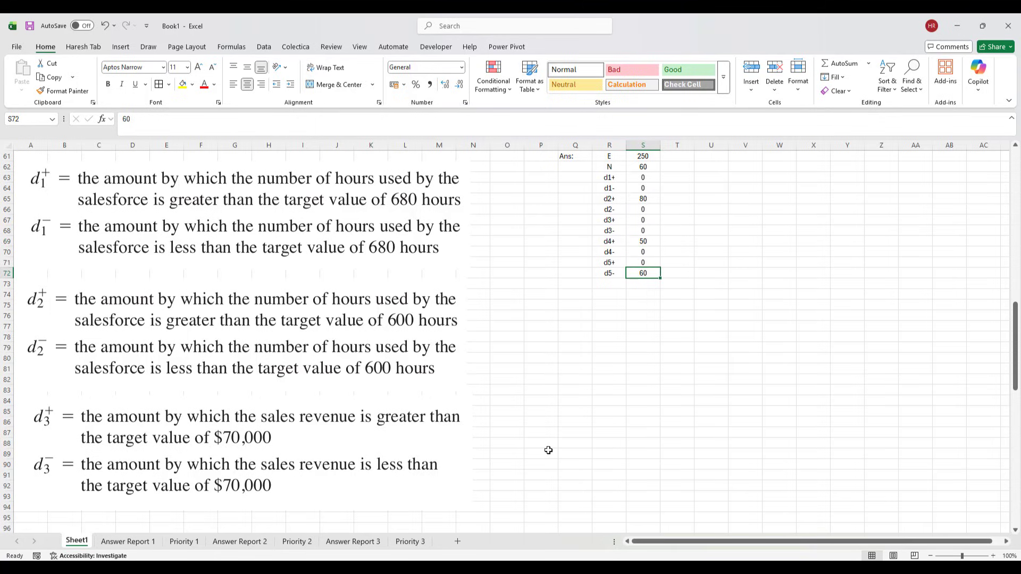
scroll(549, 451, down, 4)
scroll(548, 450, down, 6)
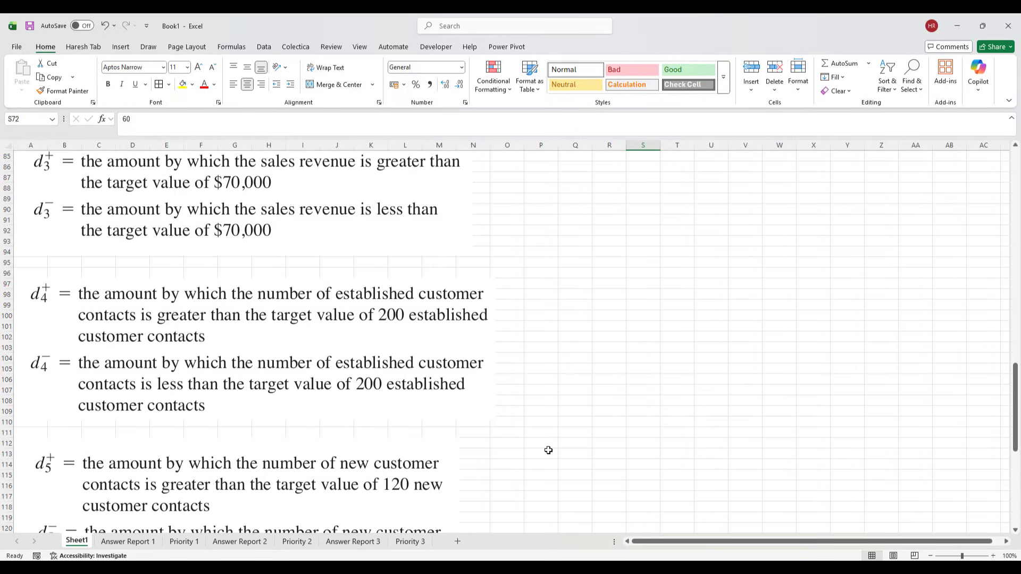
scroll(548, 450, up, 11)
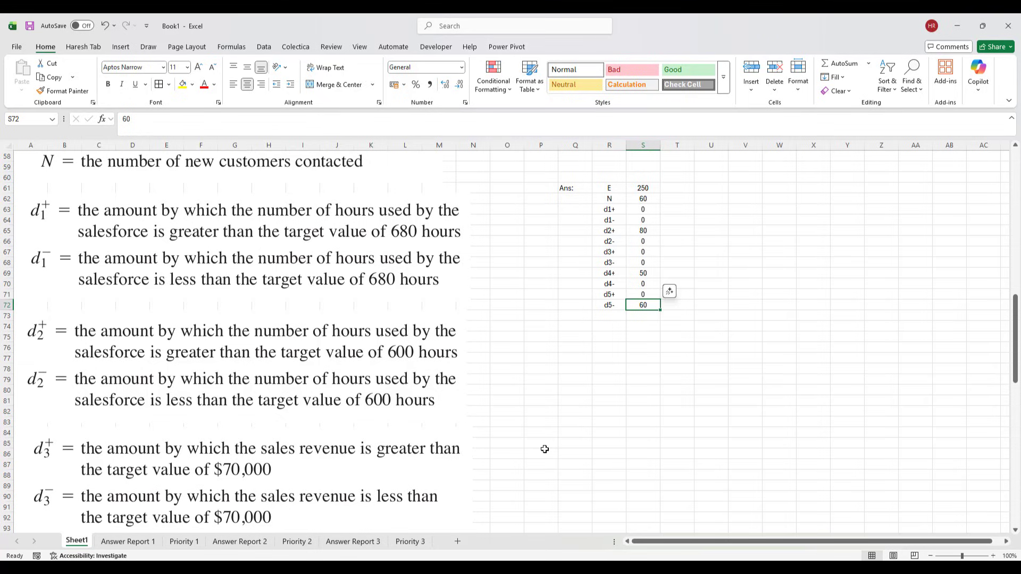
Step: Fill the pasted answer table Q61:S72 with yellow and apply all borders
scroll(538, 448, up, 4)
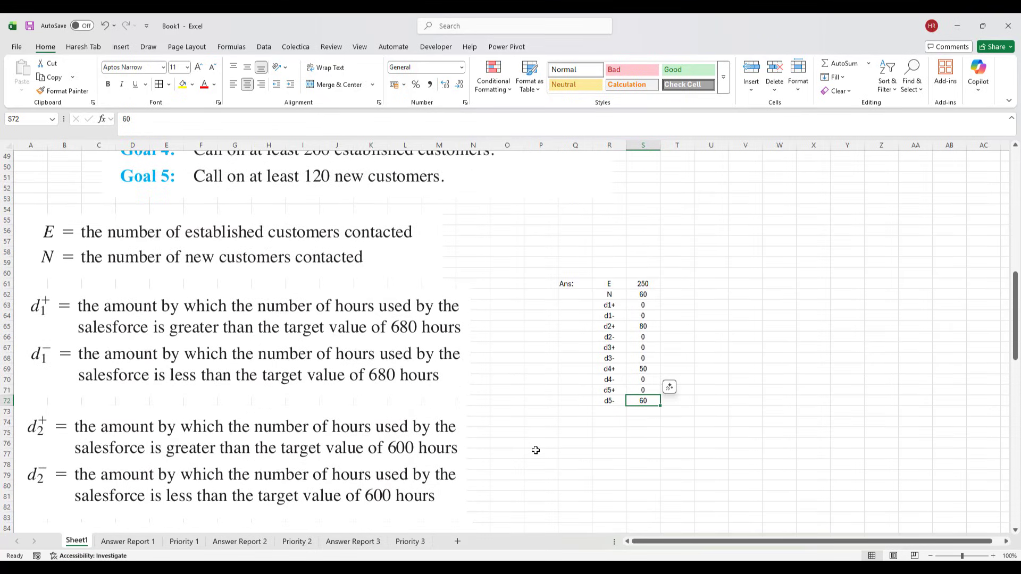
scroll(536, 452, up, 1)
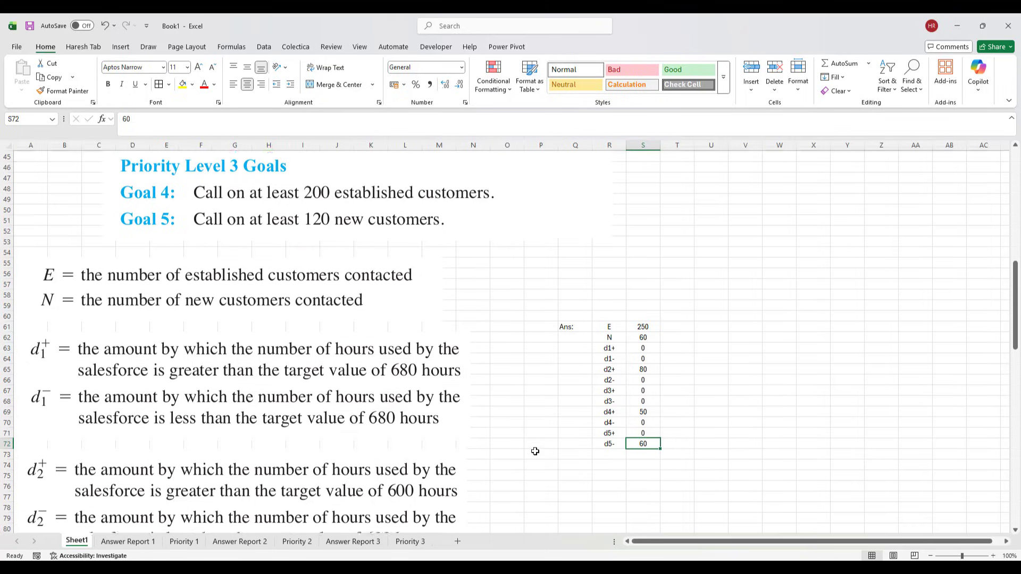
drag(565, 348, 640, 465)
click(184, 85)
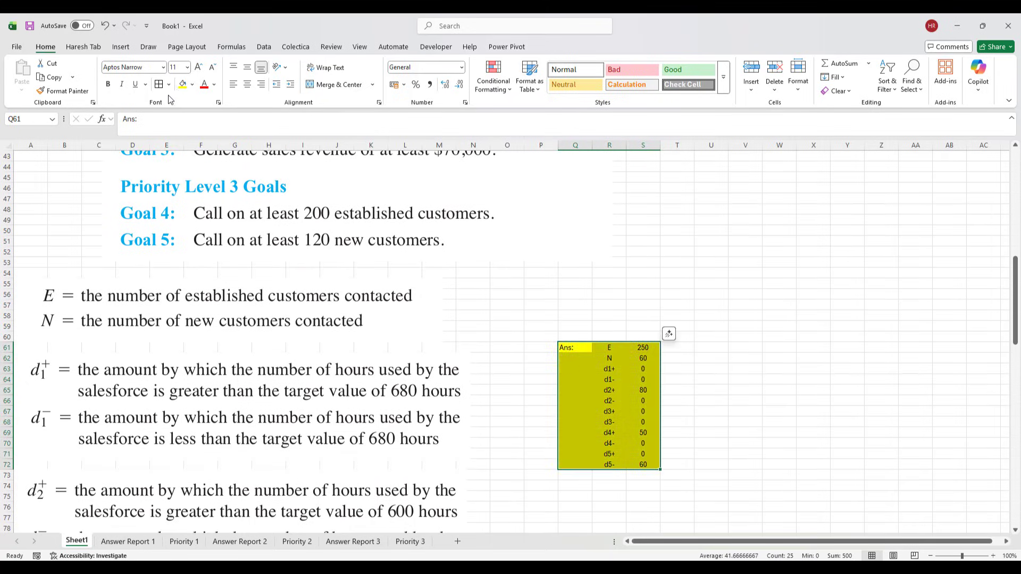
click(731, 369)
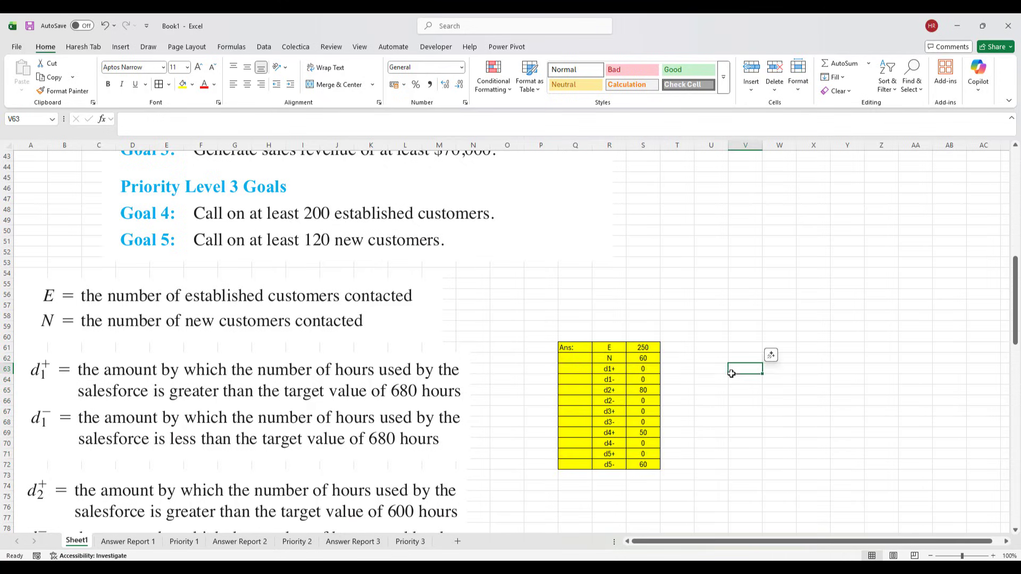
scroll(630, 402, up, 7)
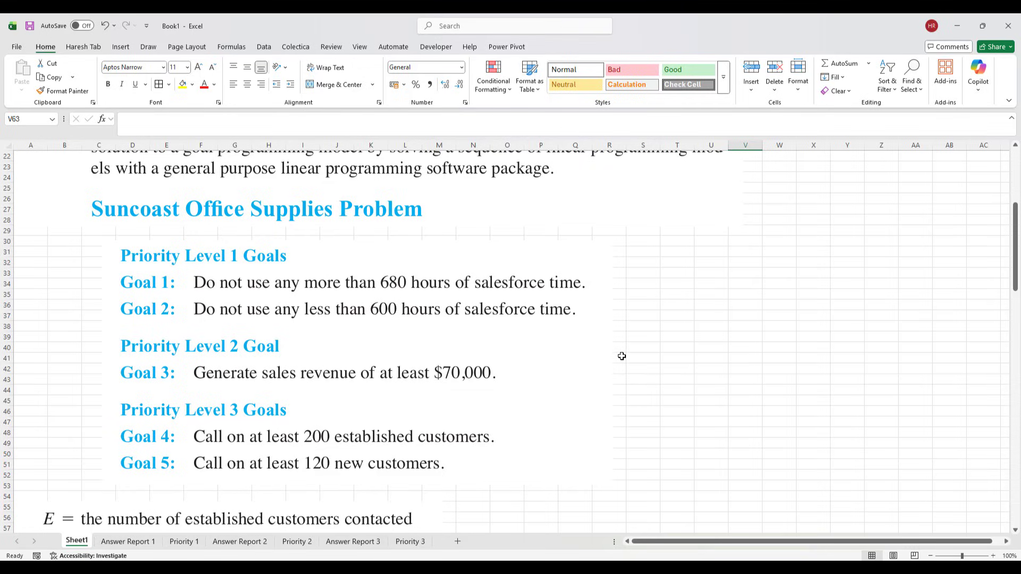
scroll(658, 346, down, 9)
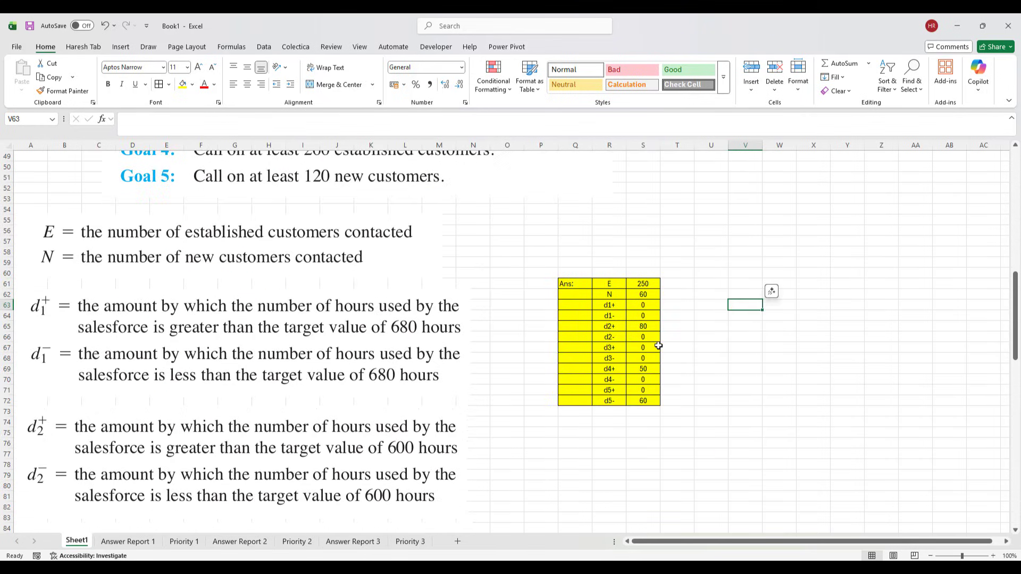